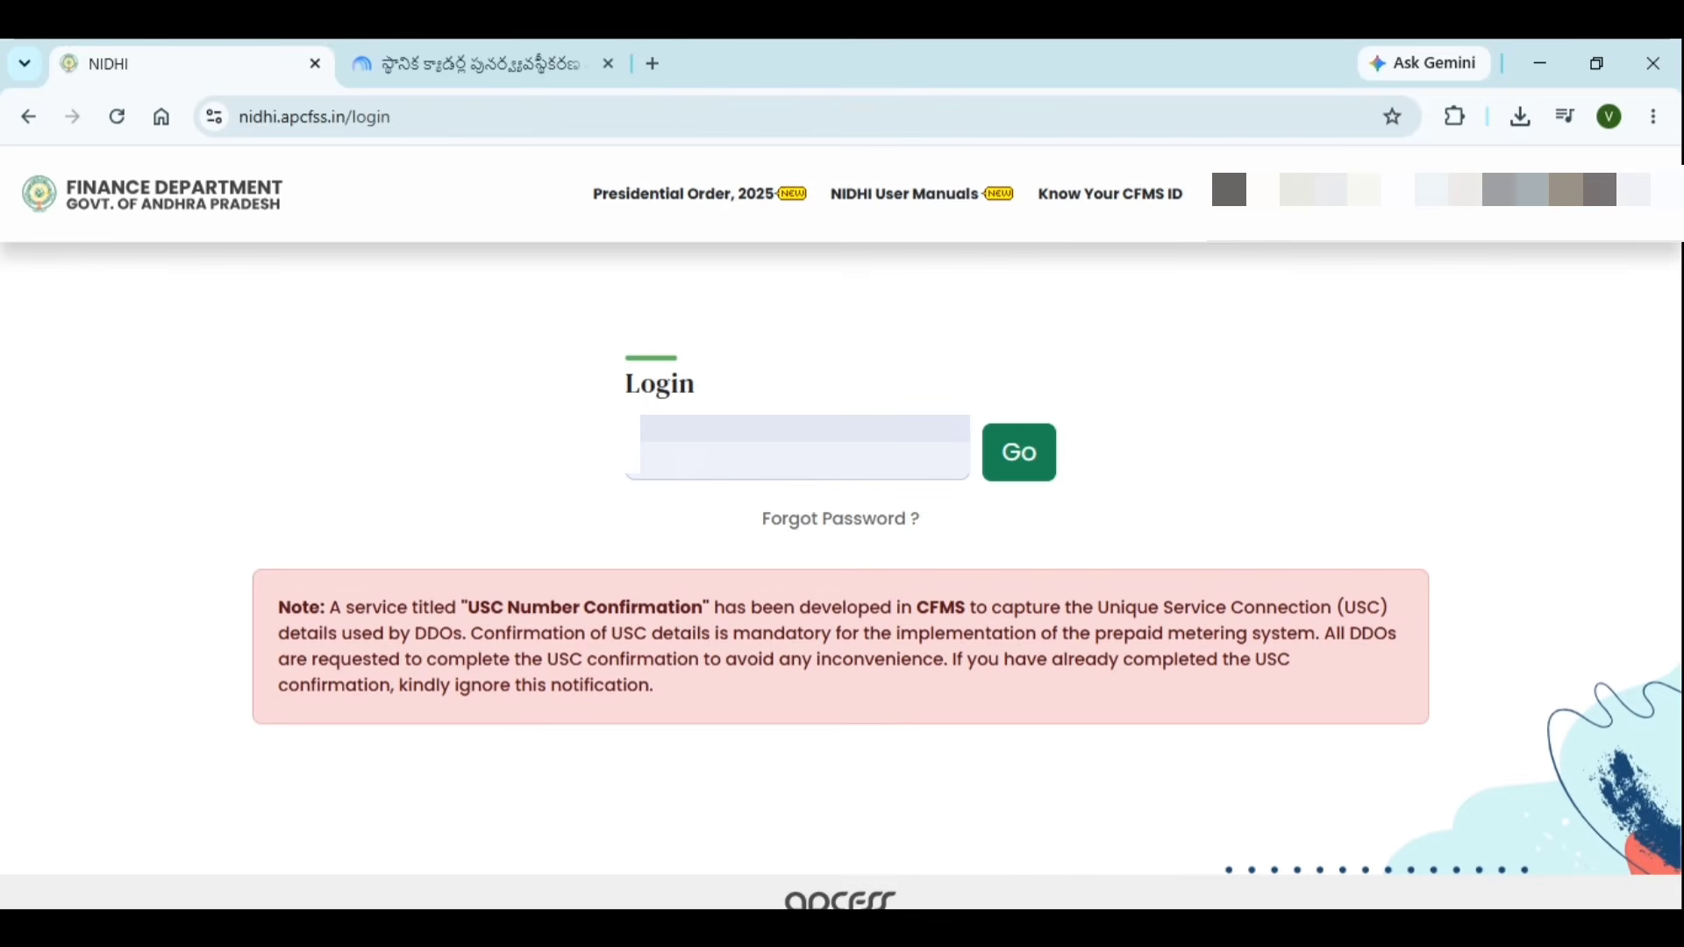
# Enter the employee's user ID, request an OTP with Go, and start entering the OTP
pyautogui.click(917, 469)
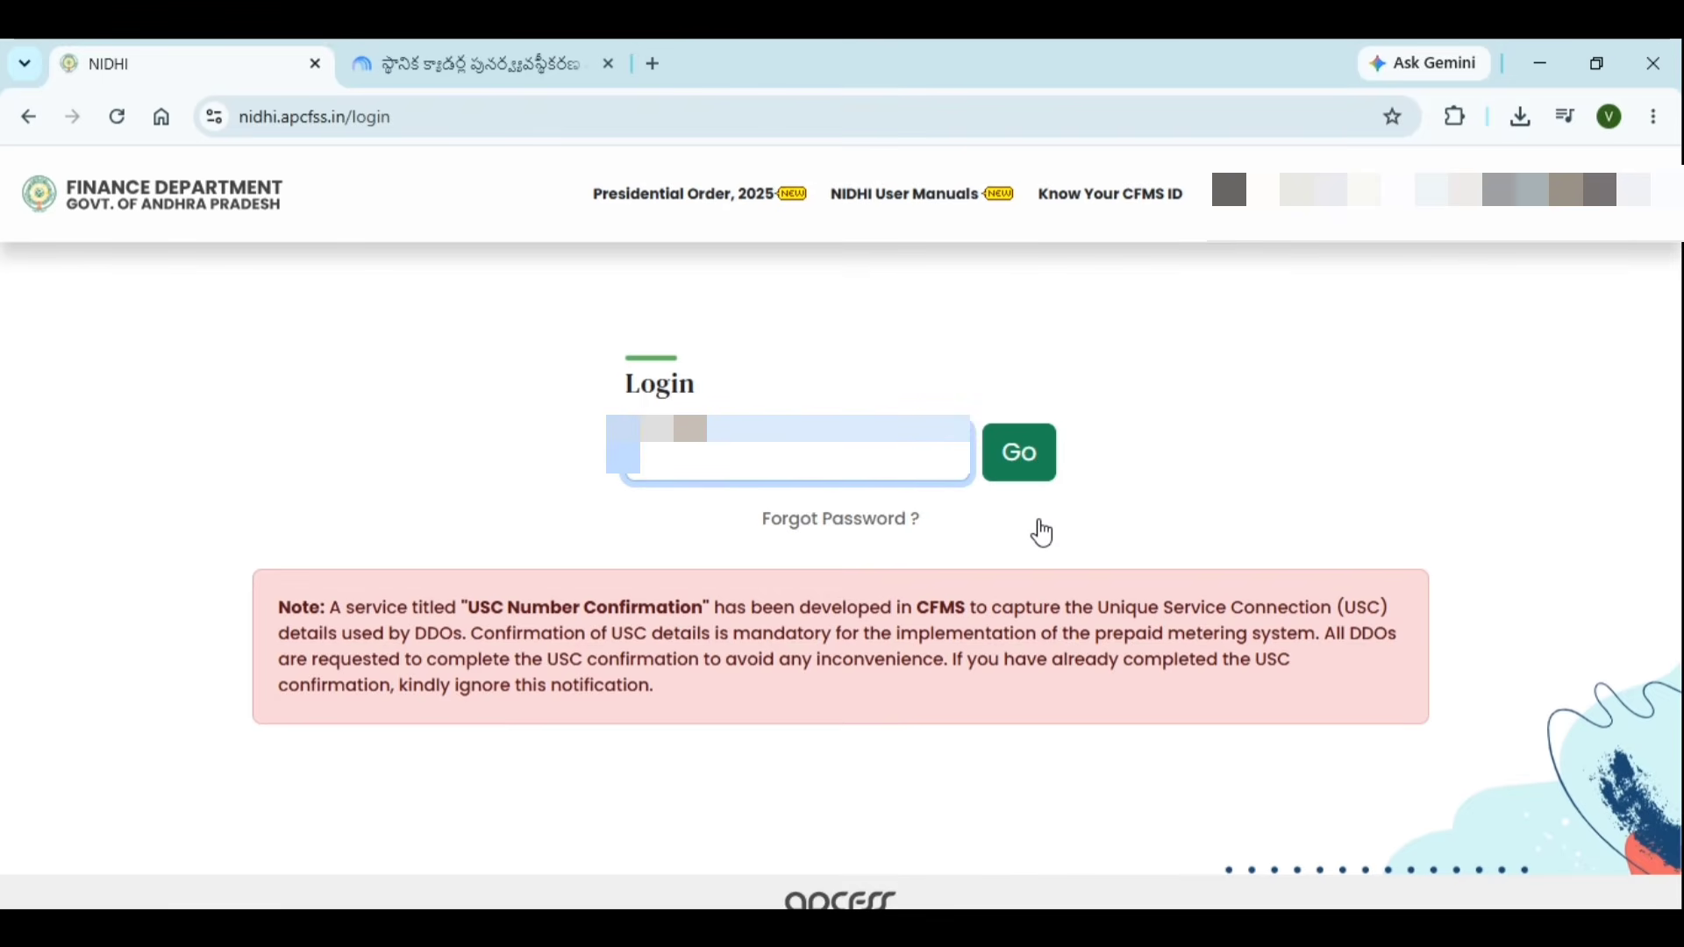
pyautogui.write('11')
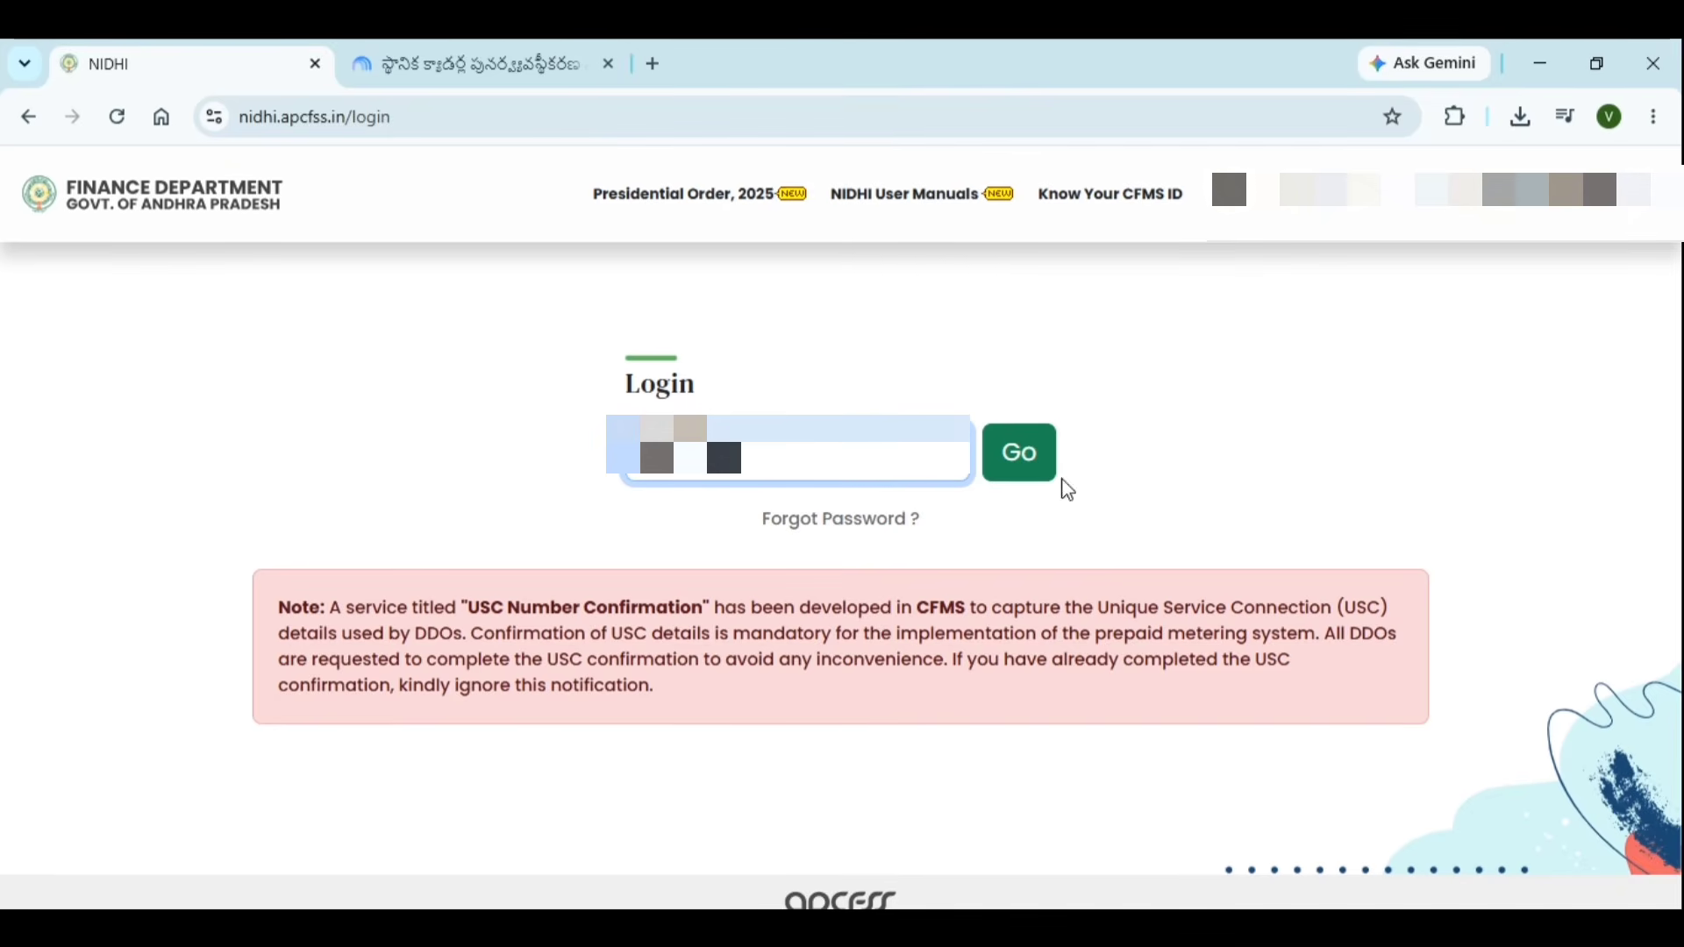
pyautogui.click(1035, 463)
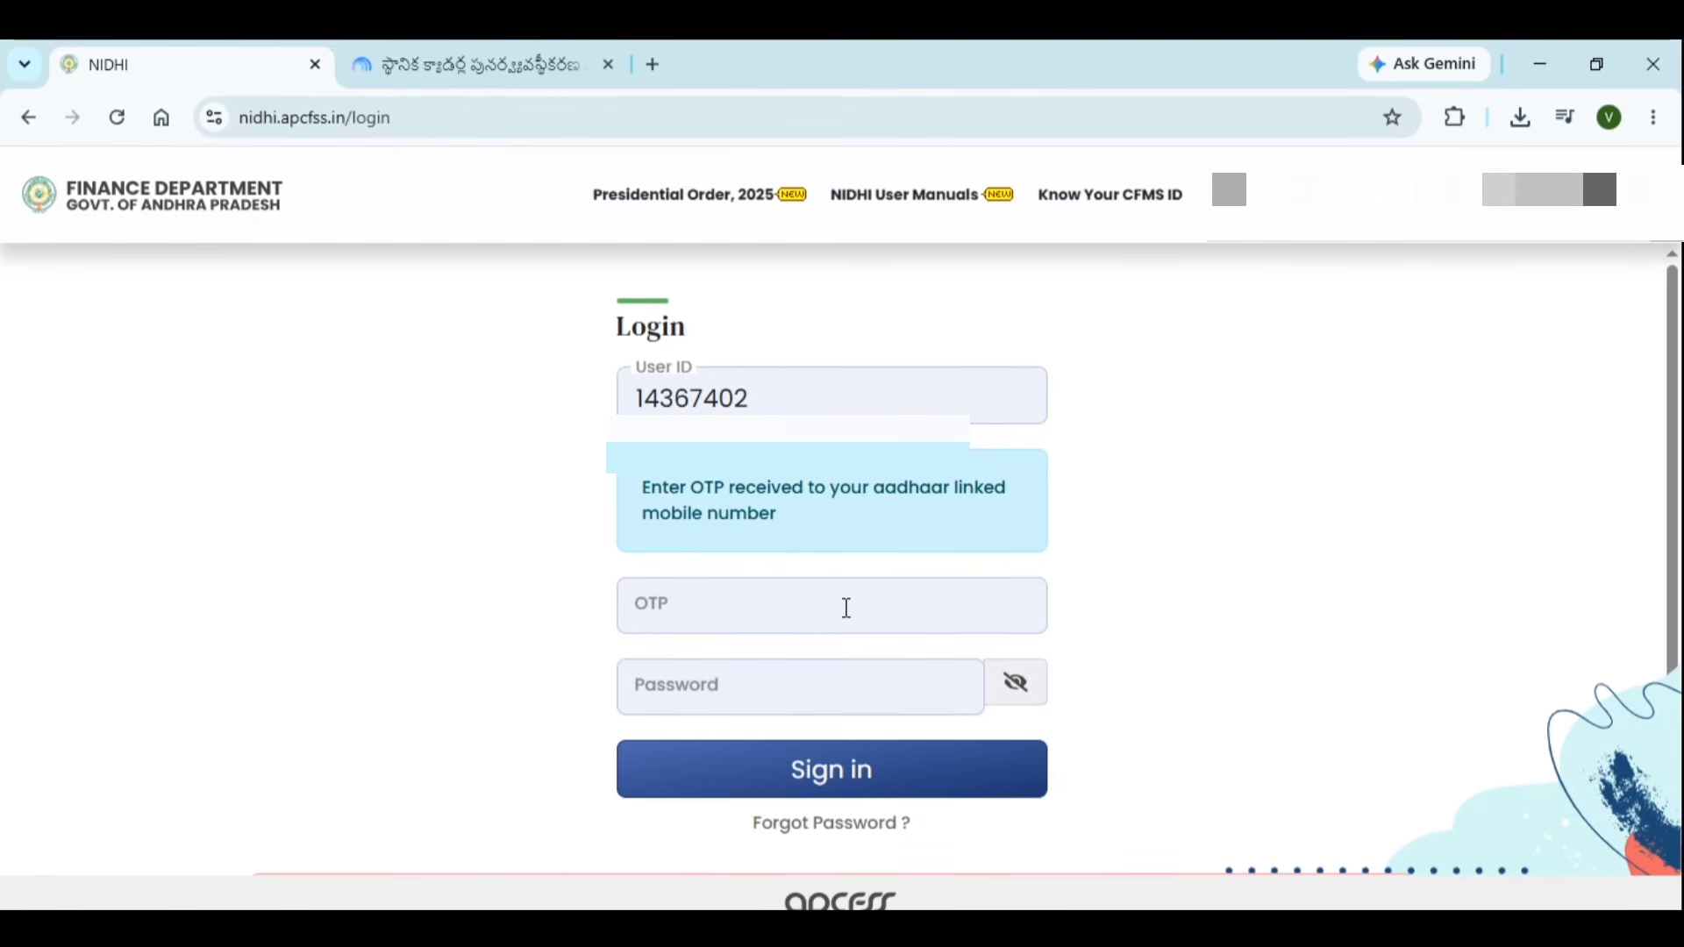
pyautogui.click(845, 606)
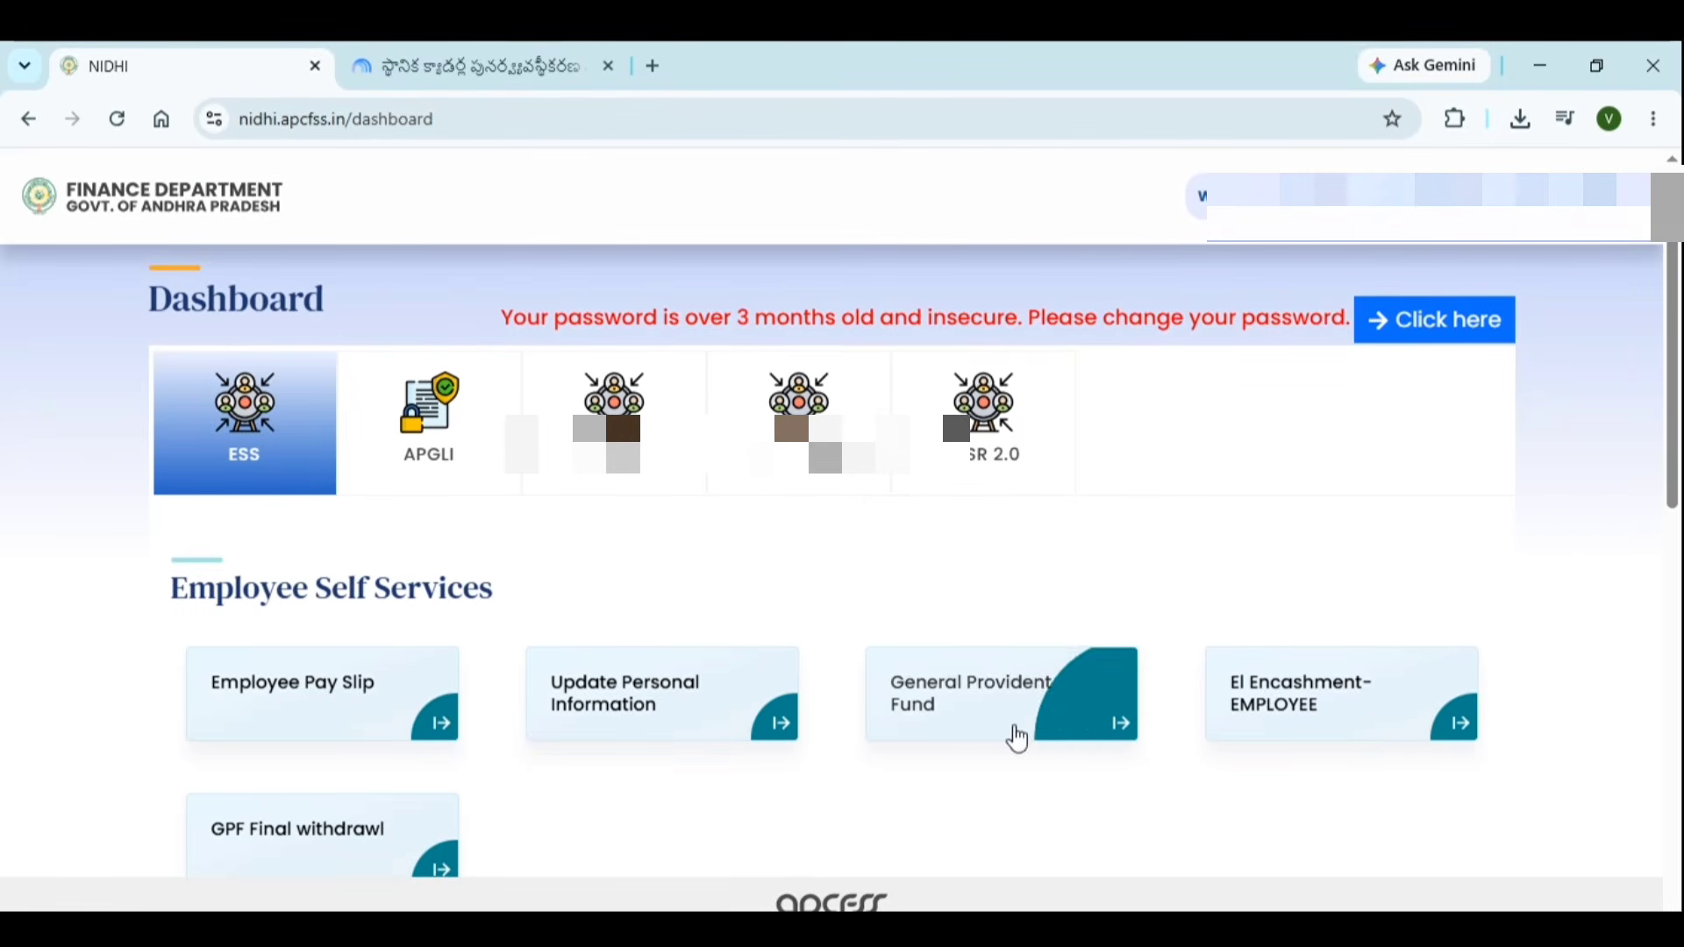
# Open the Employee Service Register (e-SR 2.0) card from the E-SR 2.0 tile
pyautogui.click(989, 453)
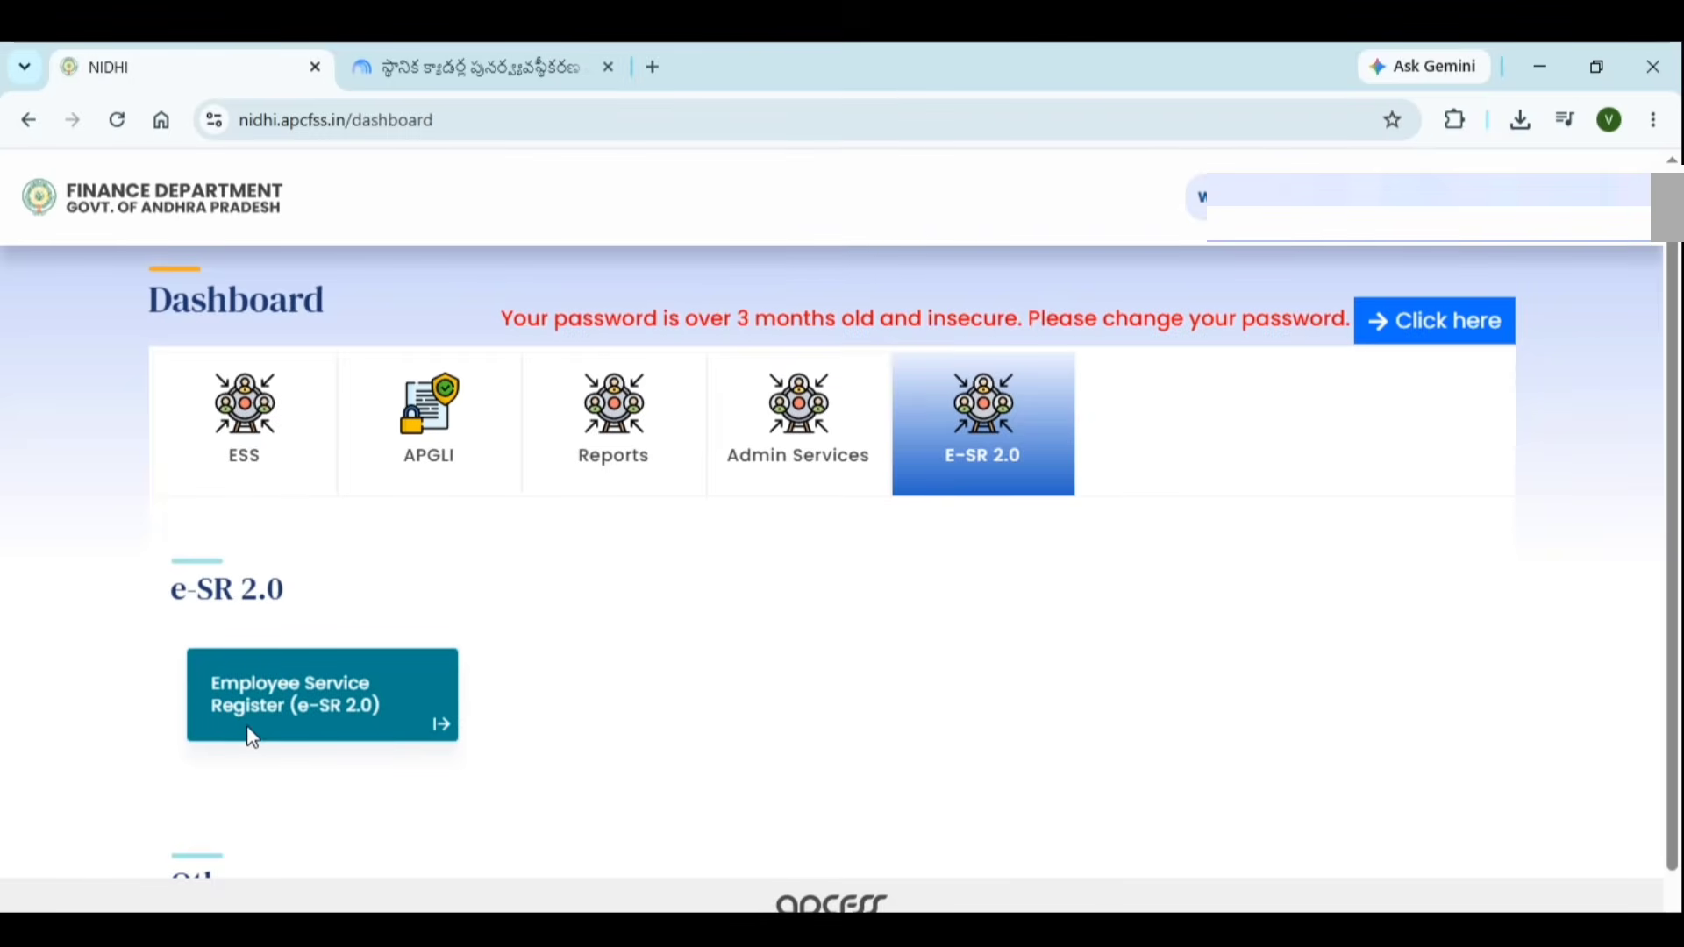
pyautogui.click(418, 713)
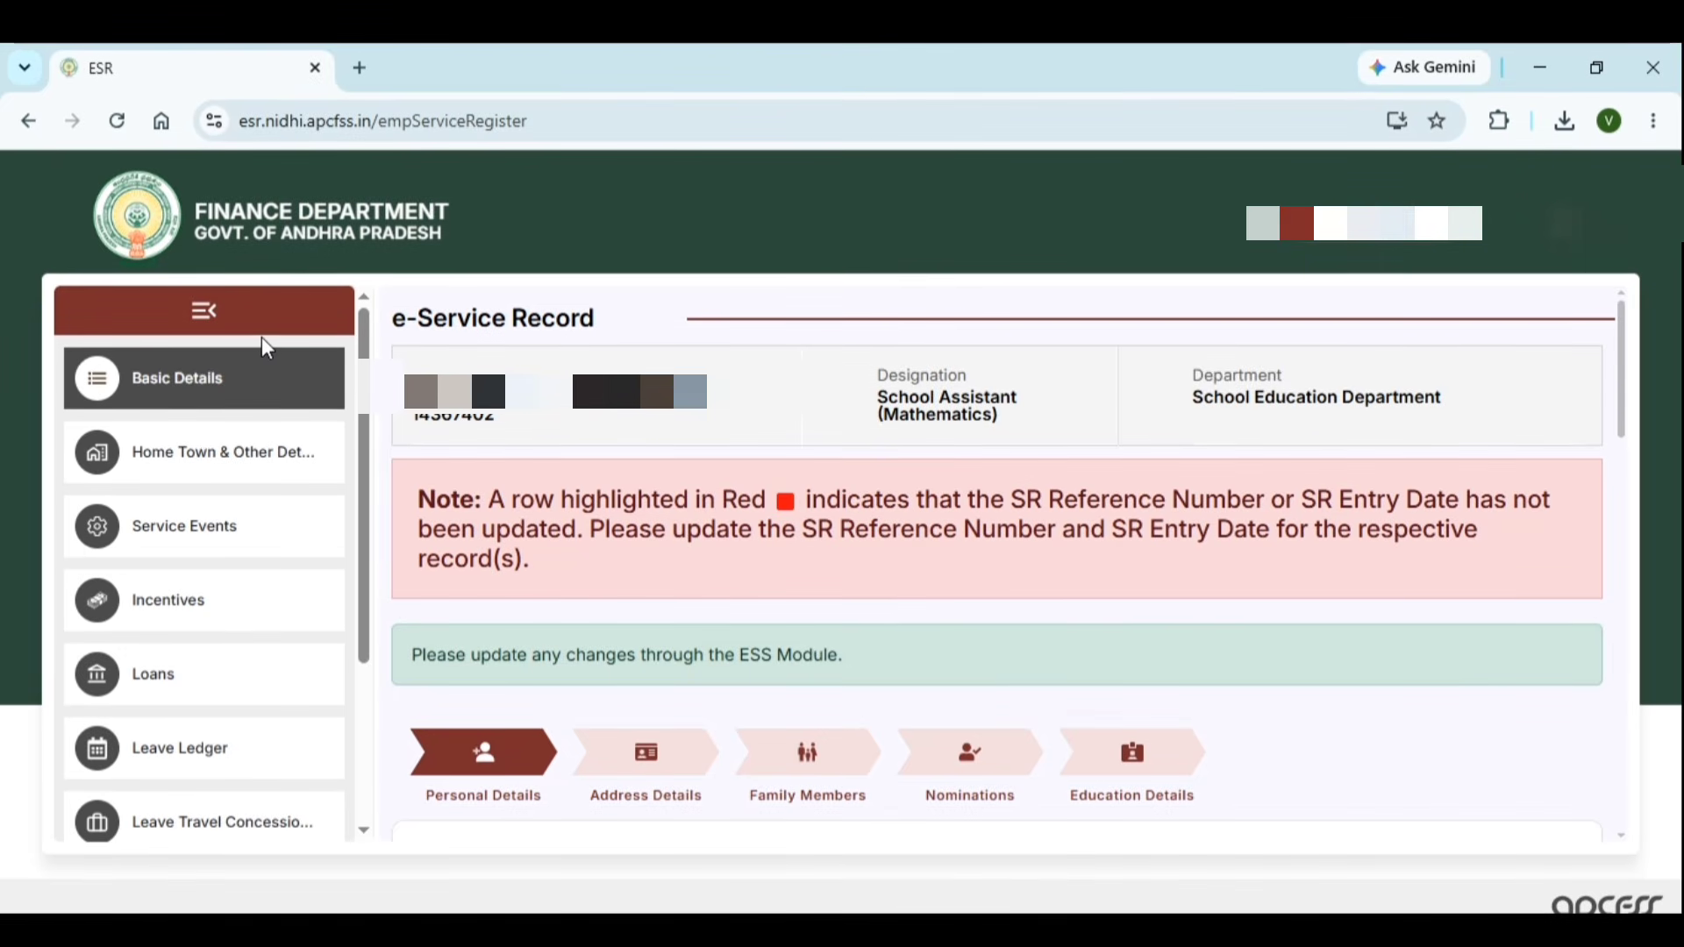
# Open Home Town & Other Details from the e-Service Record sidebar menu
pyautogui.scroll(-1, 368, 424)
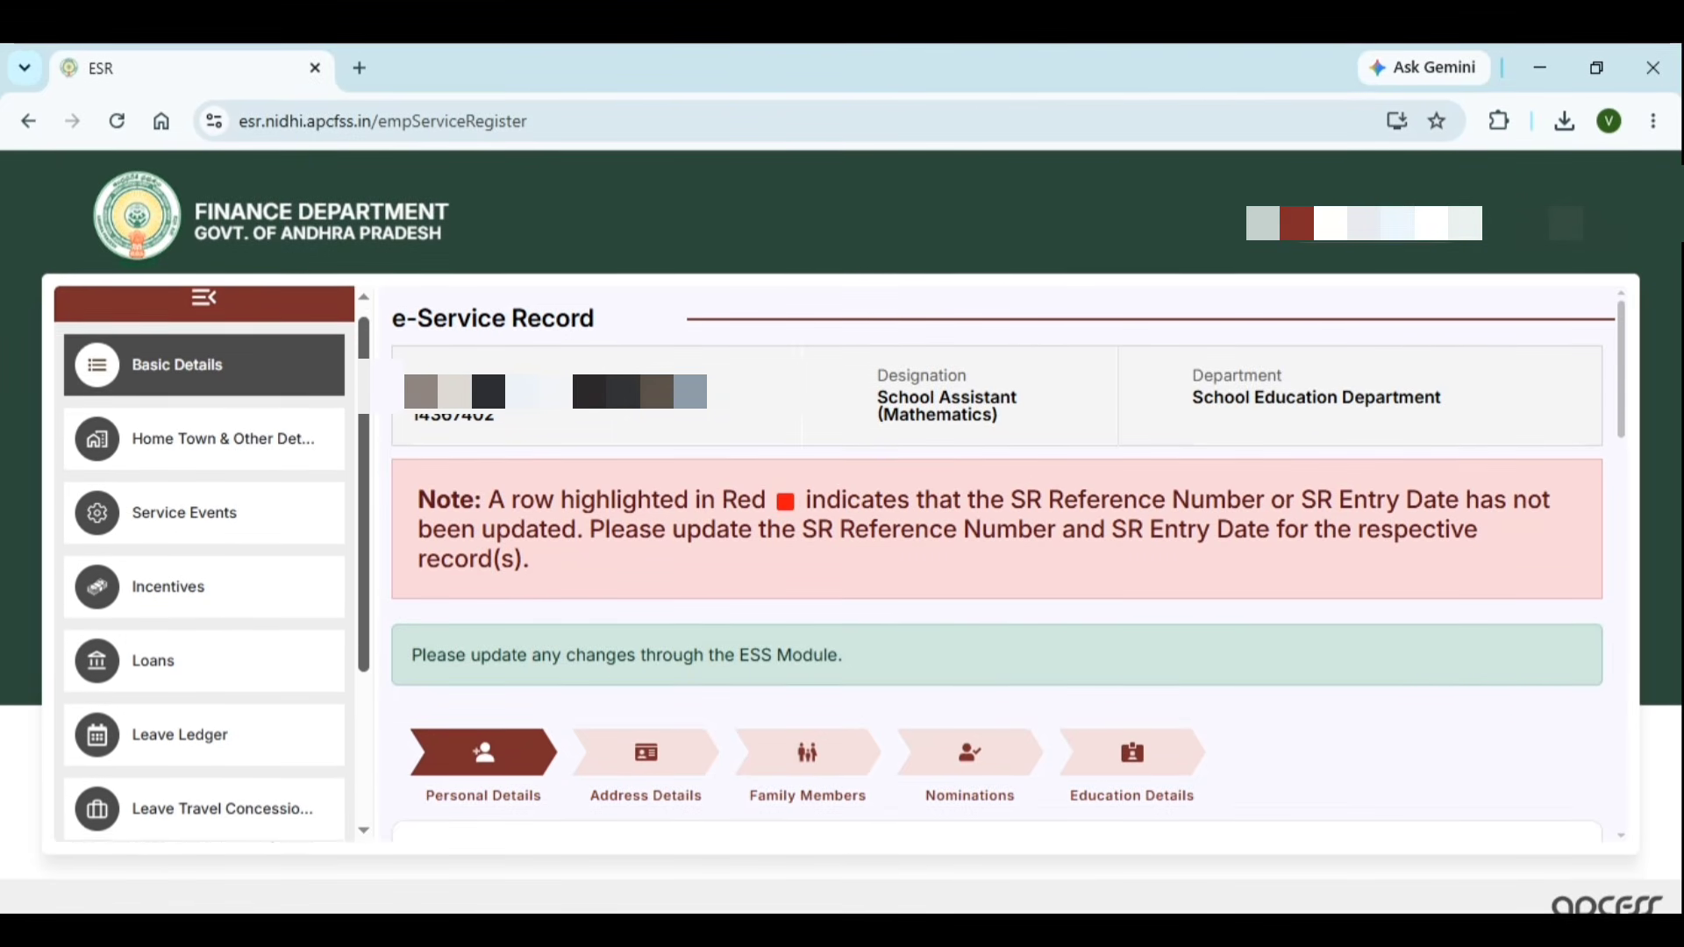
pyautogui.moveTo(366, 415)
pyautogui.mouseDown()
pyautogui.moveTo(369, 432)
pyautogui.moveTo(374, 388)
pyautogui.mouseUp()
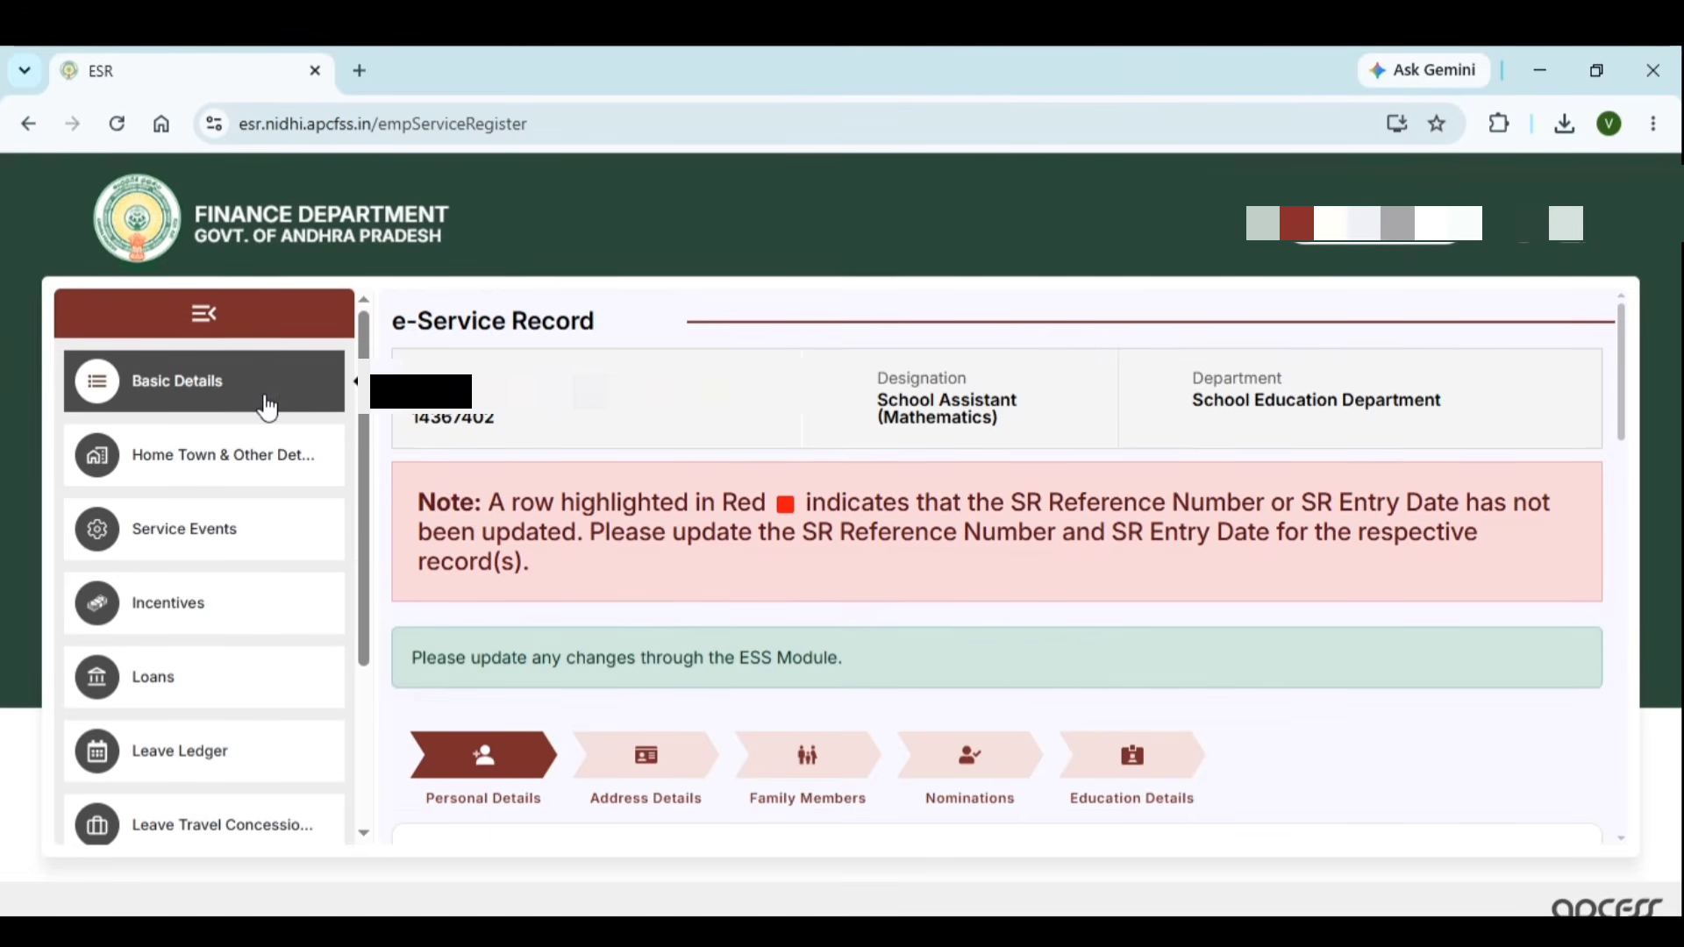
pyautogui.click(254, 456)
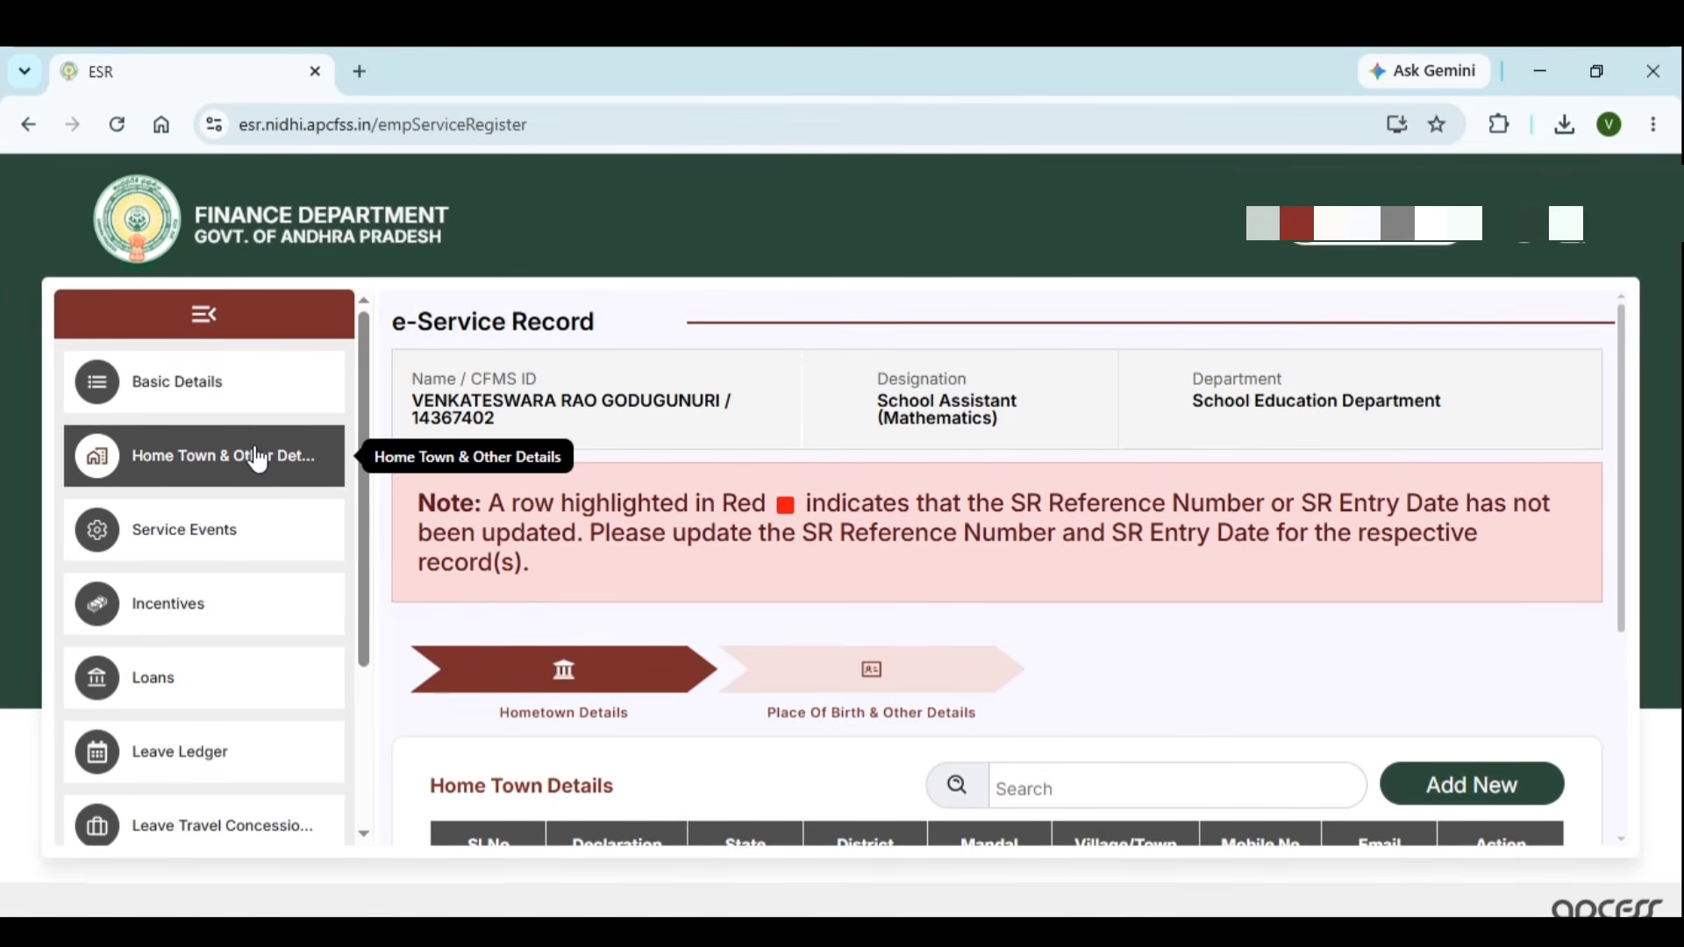
pyautogui.scroll(-3, 829, 464)
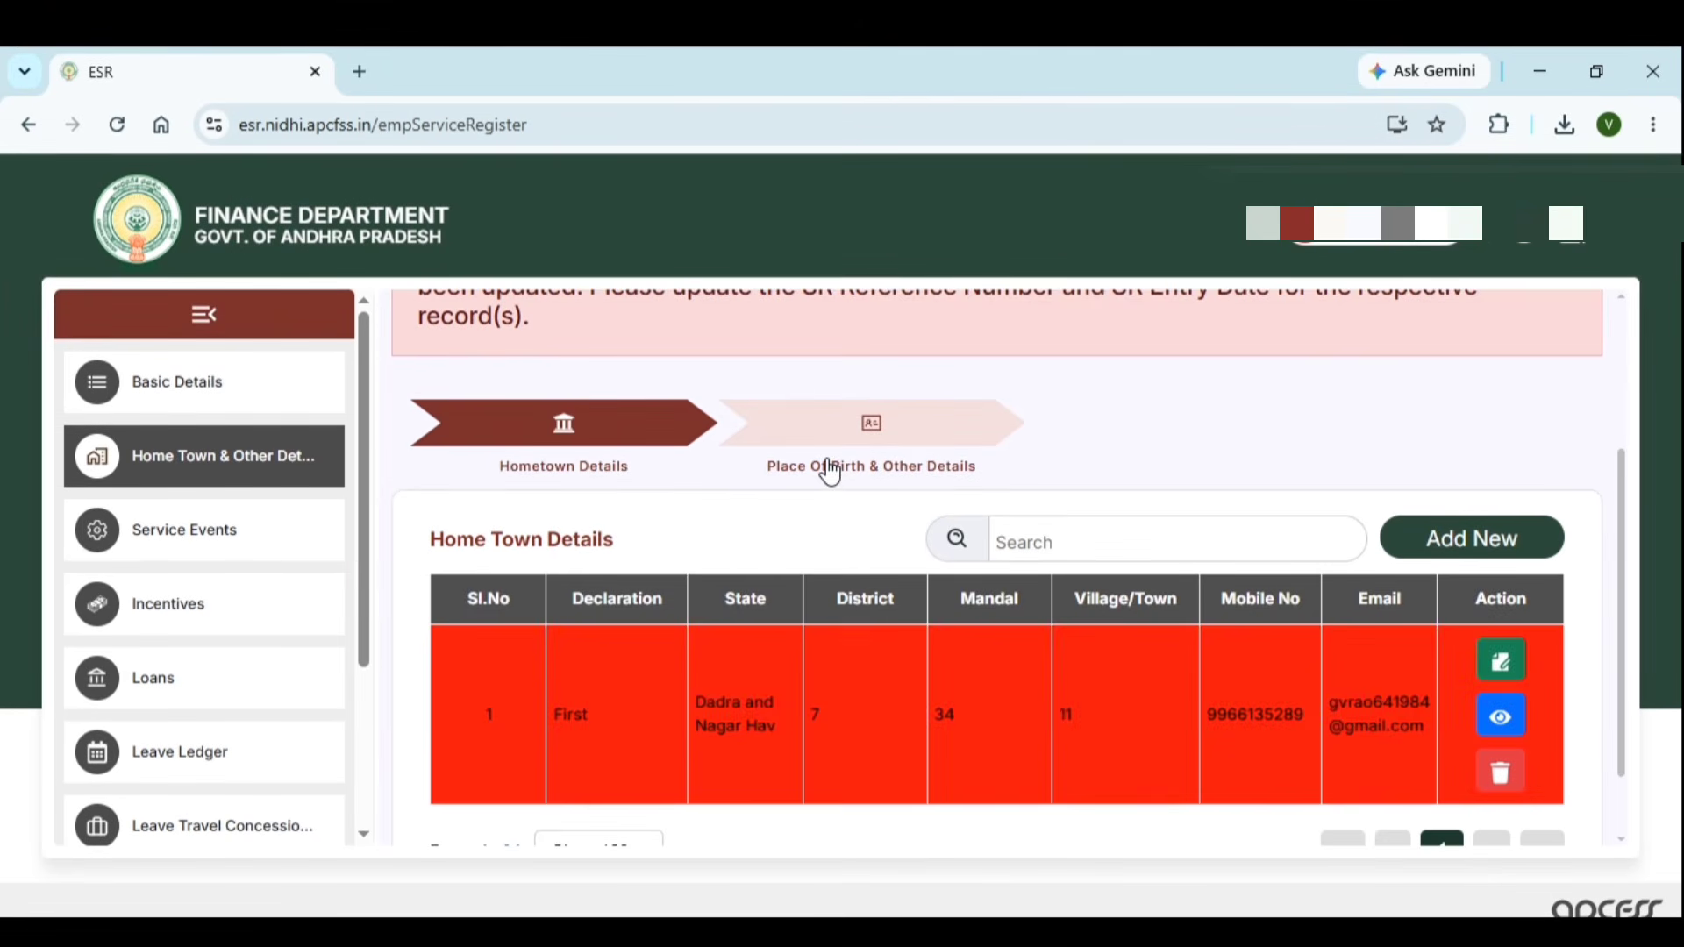
pyautogui.scroll(1, 827, 467)
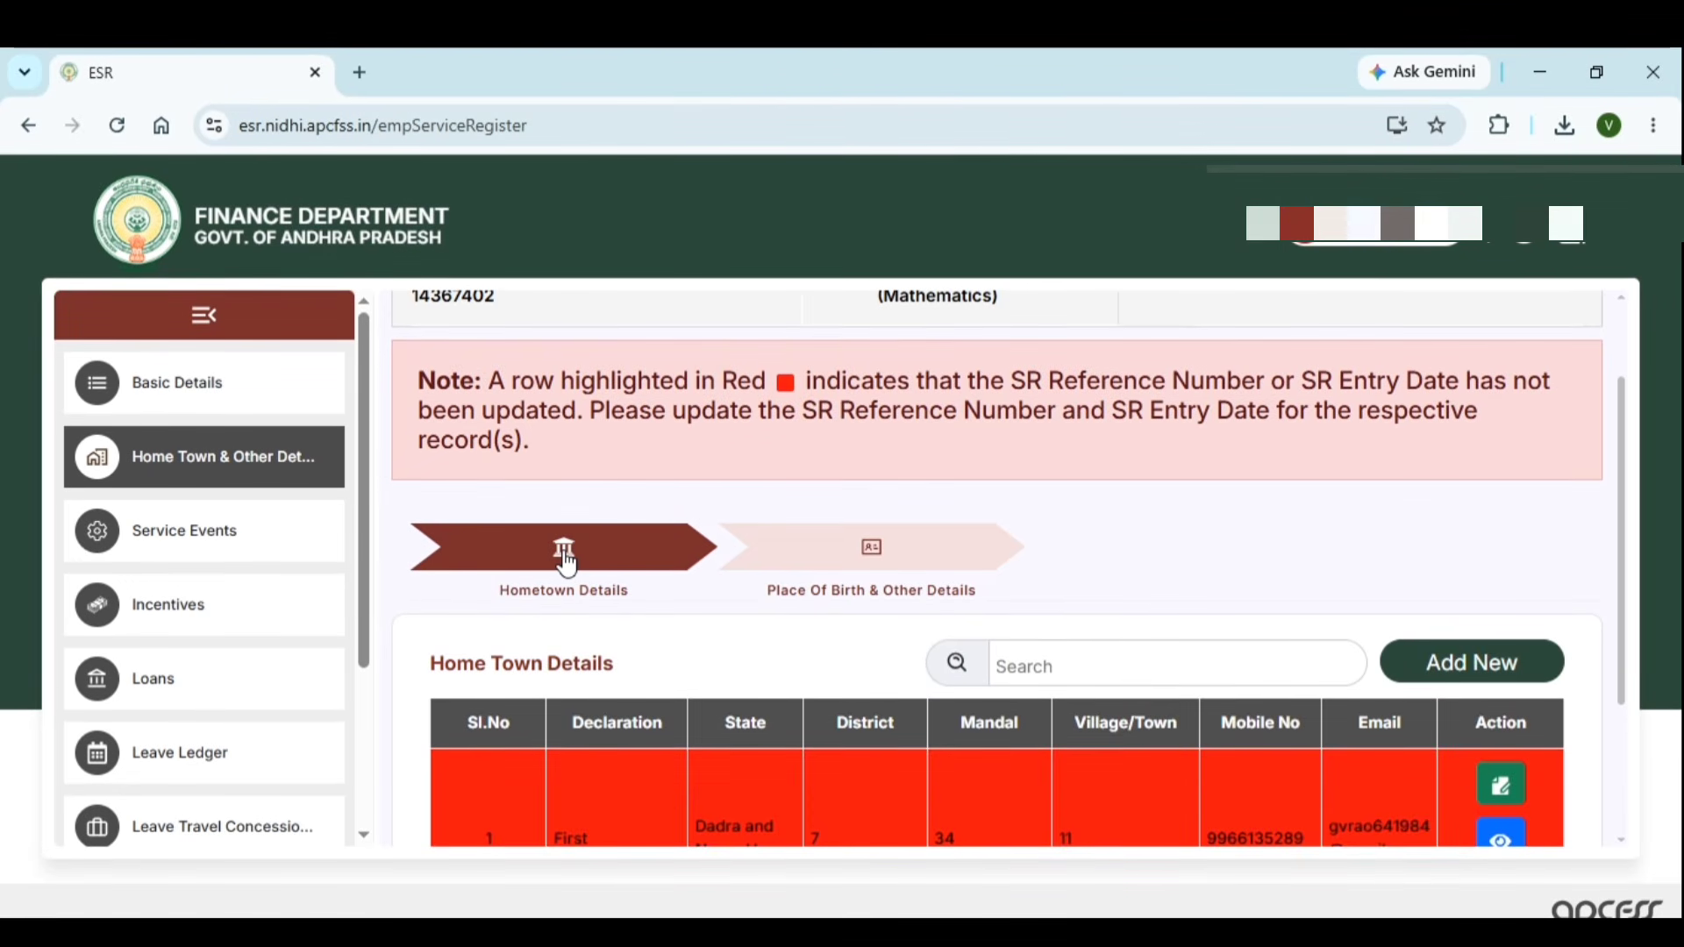
pyautogui.click(837, 558)
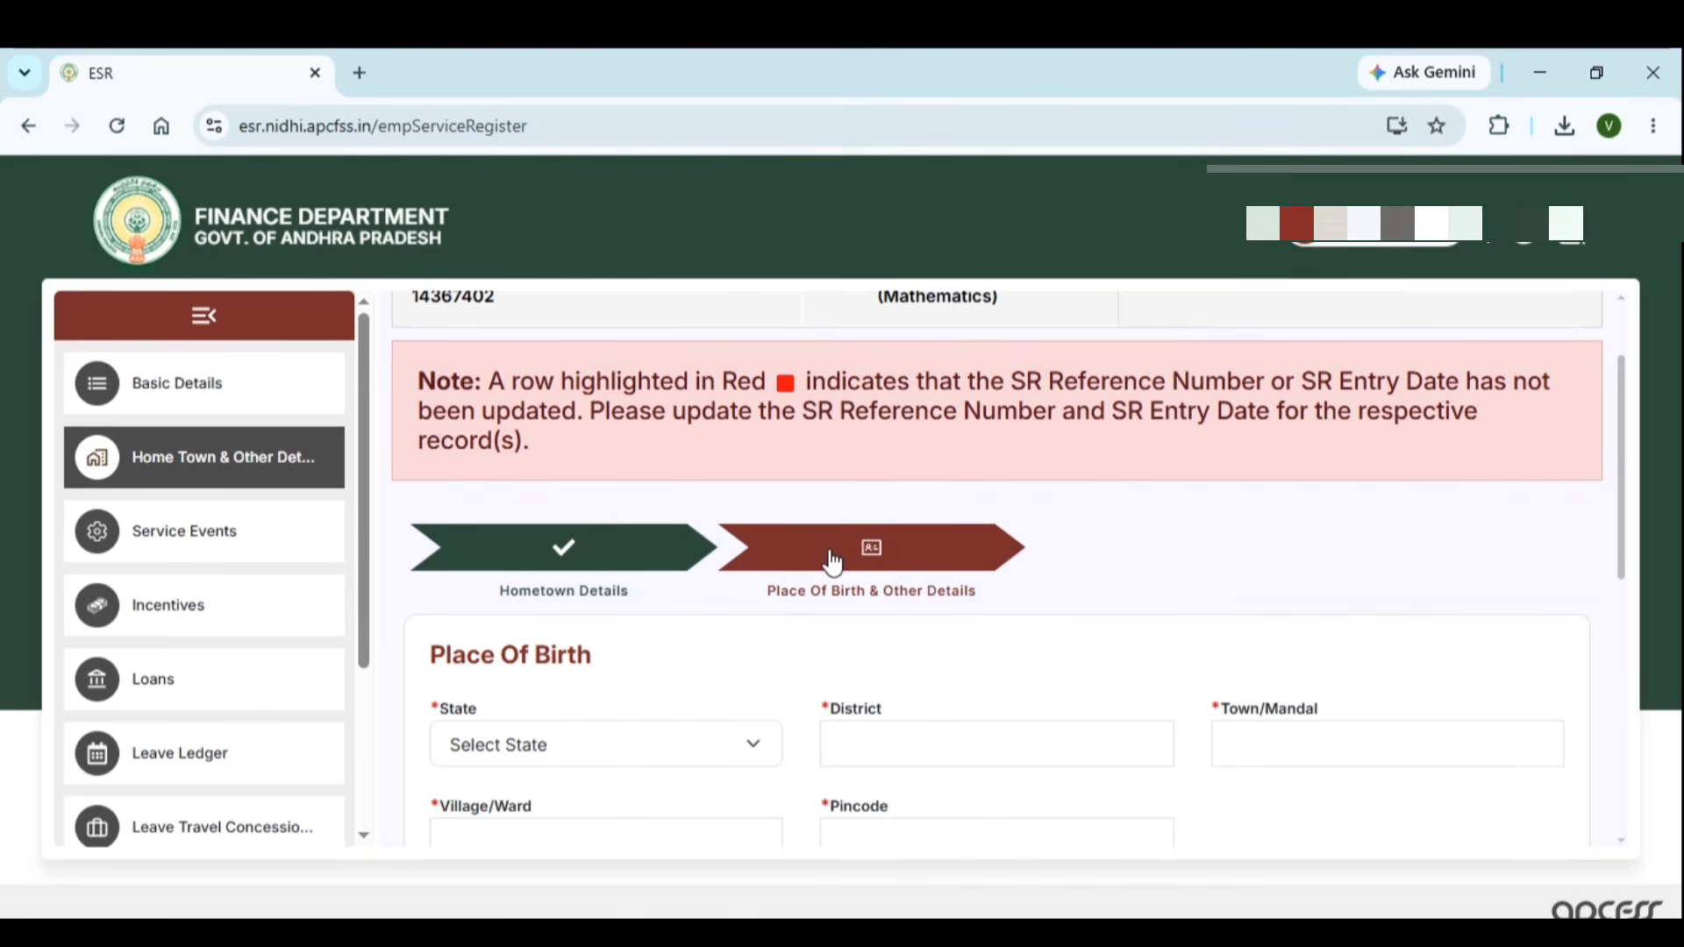
pyautogui.click(514, 549)
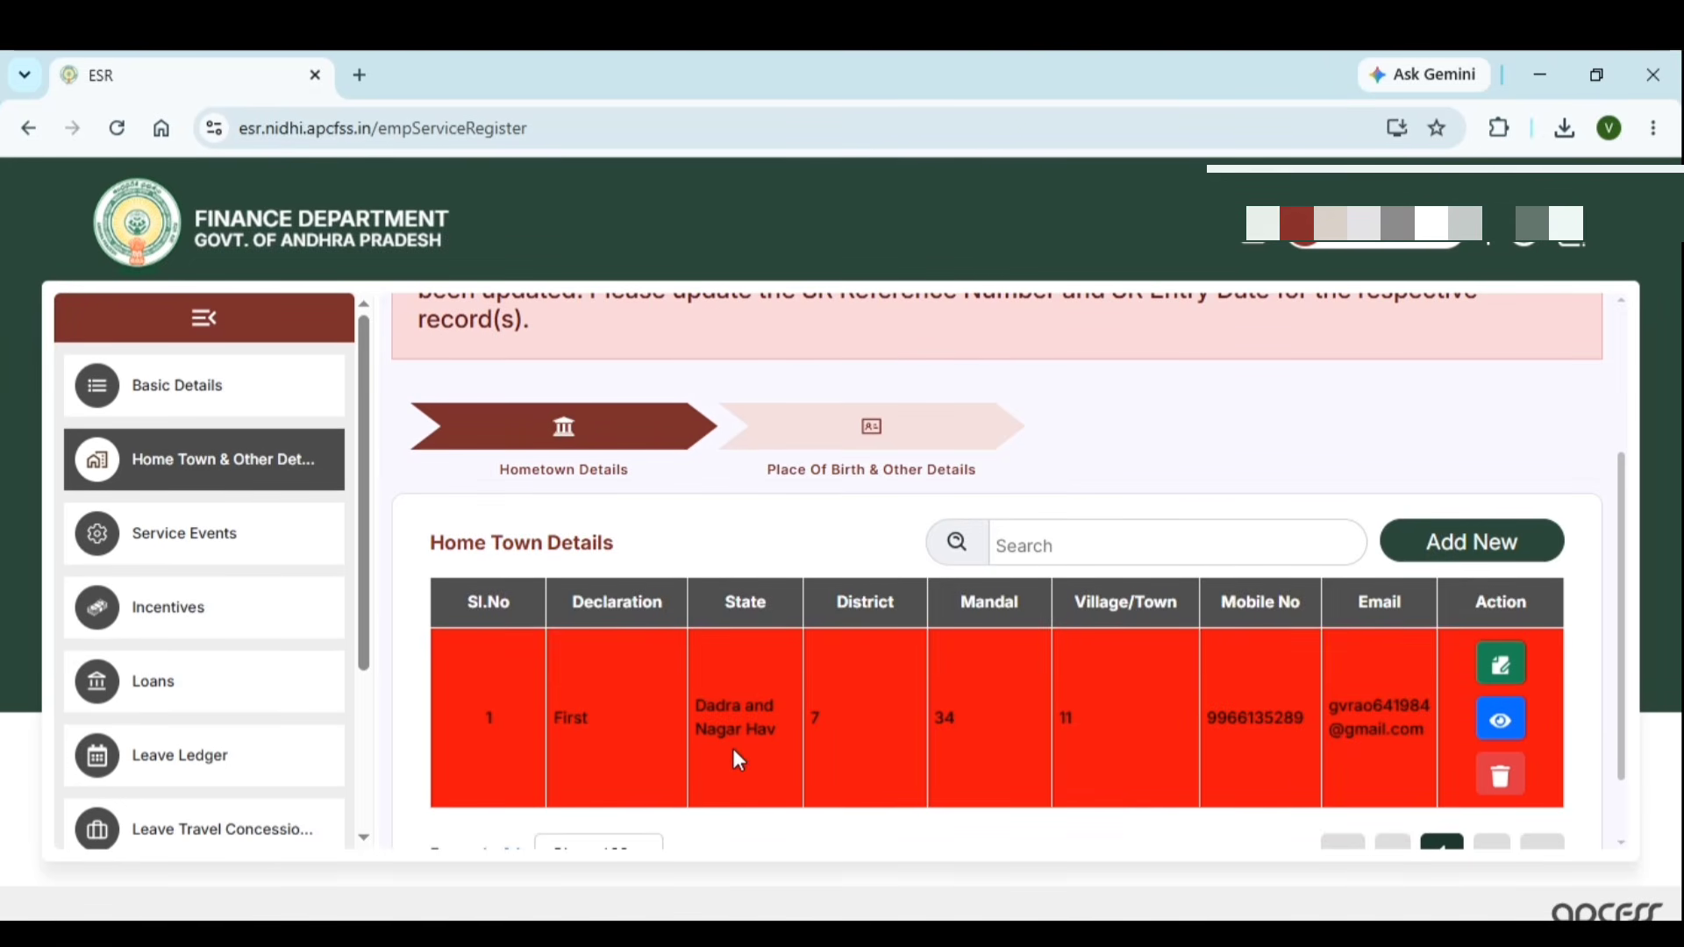
# Edit the Dadra and Nagar Haveli hometown record, setting Ref. Page No in Scanned SR to 5
pyautogui.click(1501, 668)
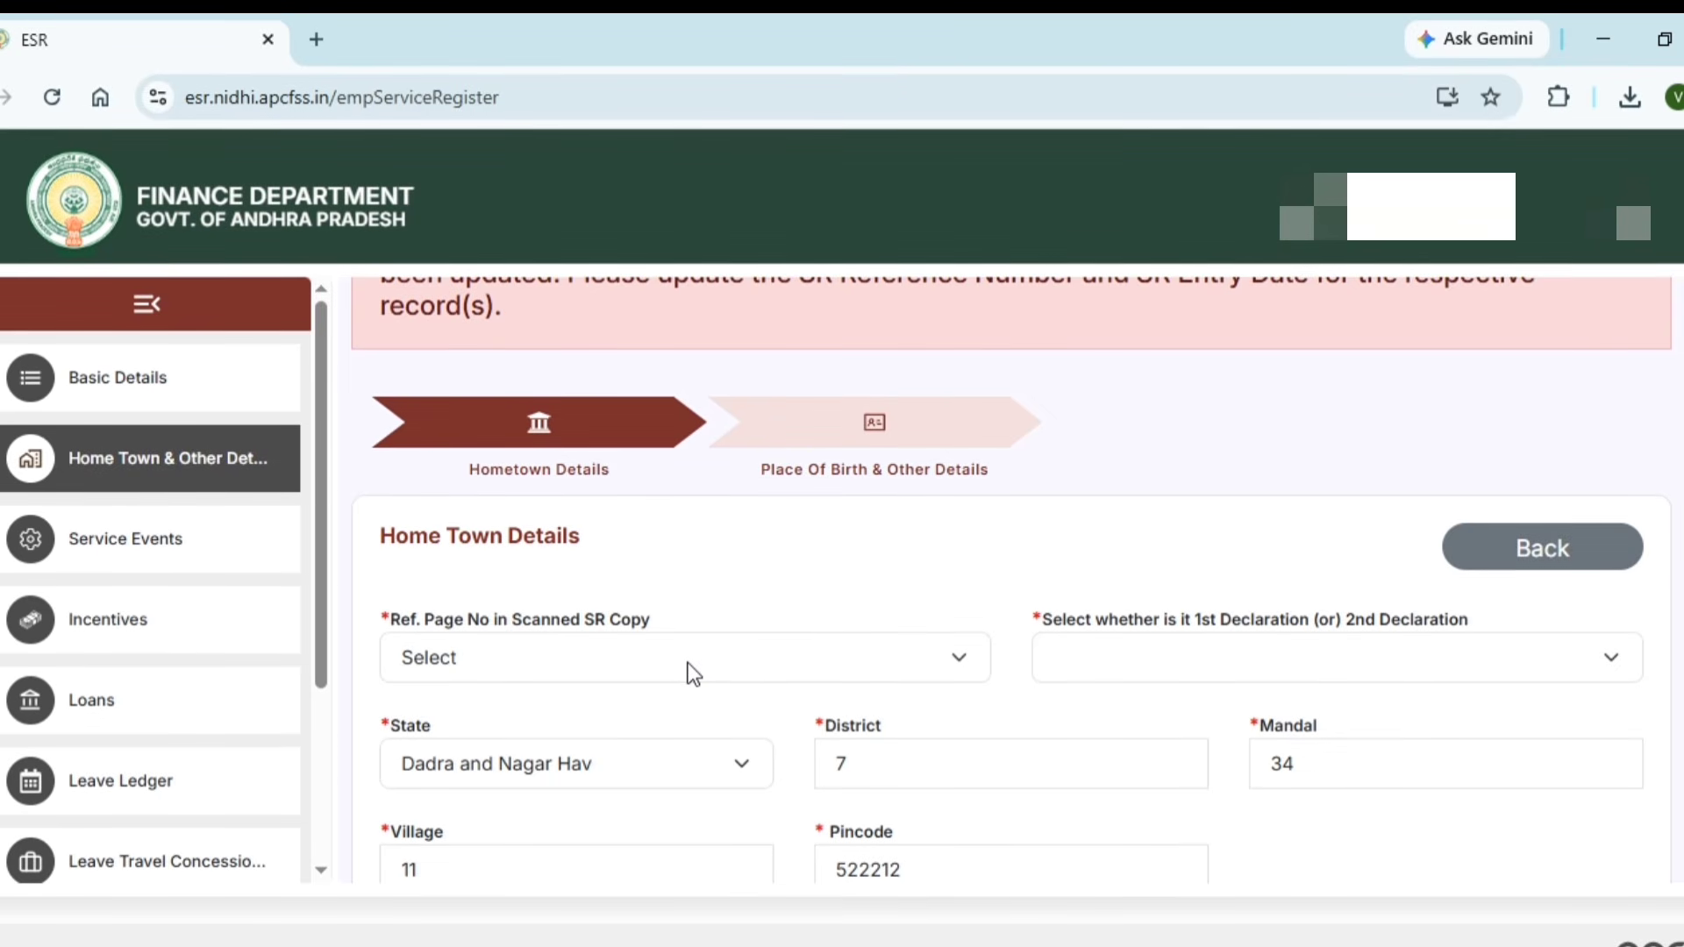
pyautogui.click(734, 668)
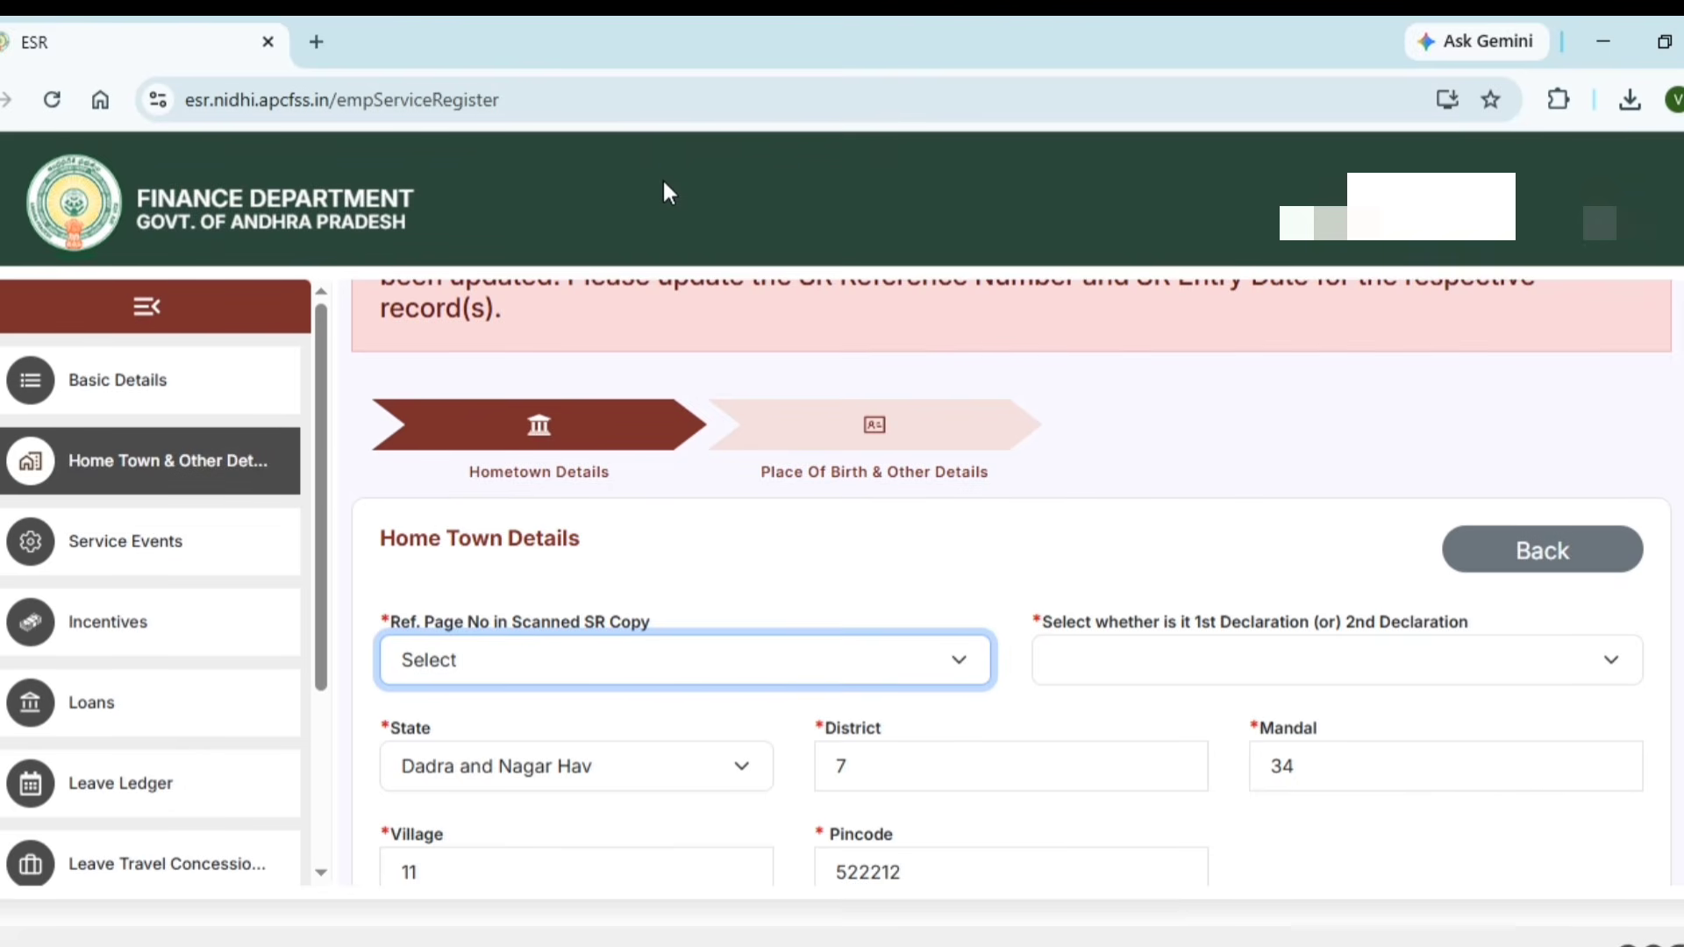
pyautogui.press('5')
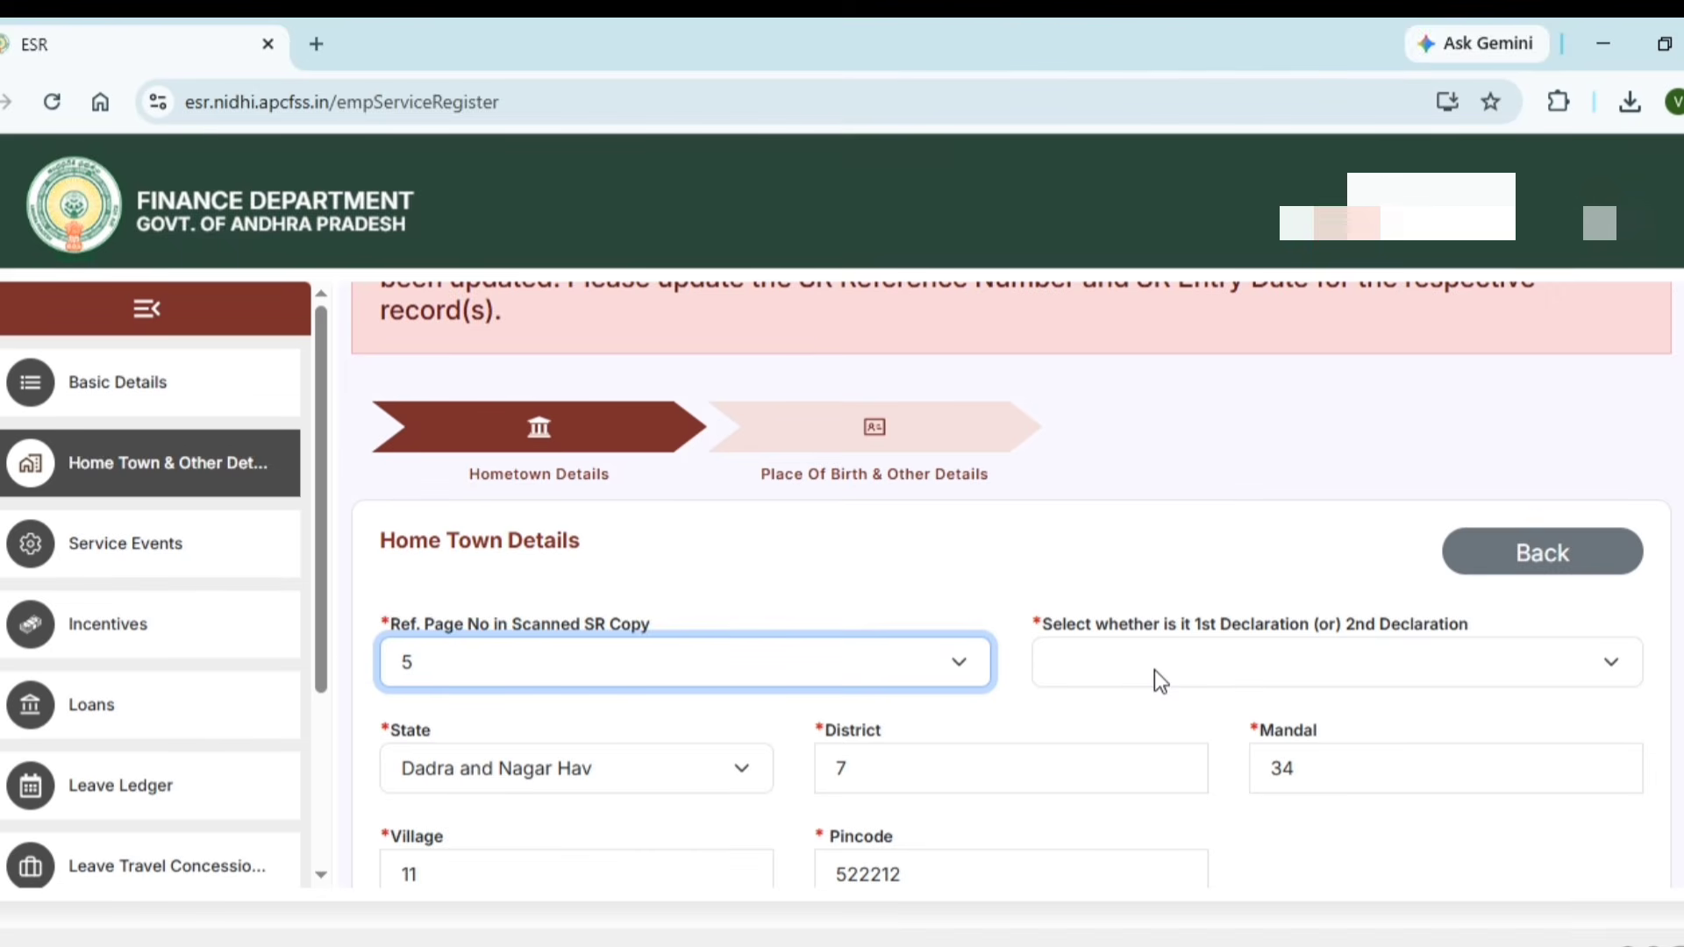
pyautogui.press('Tab')
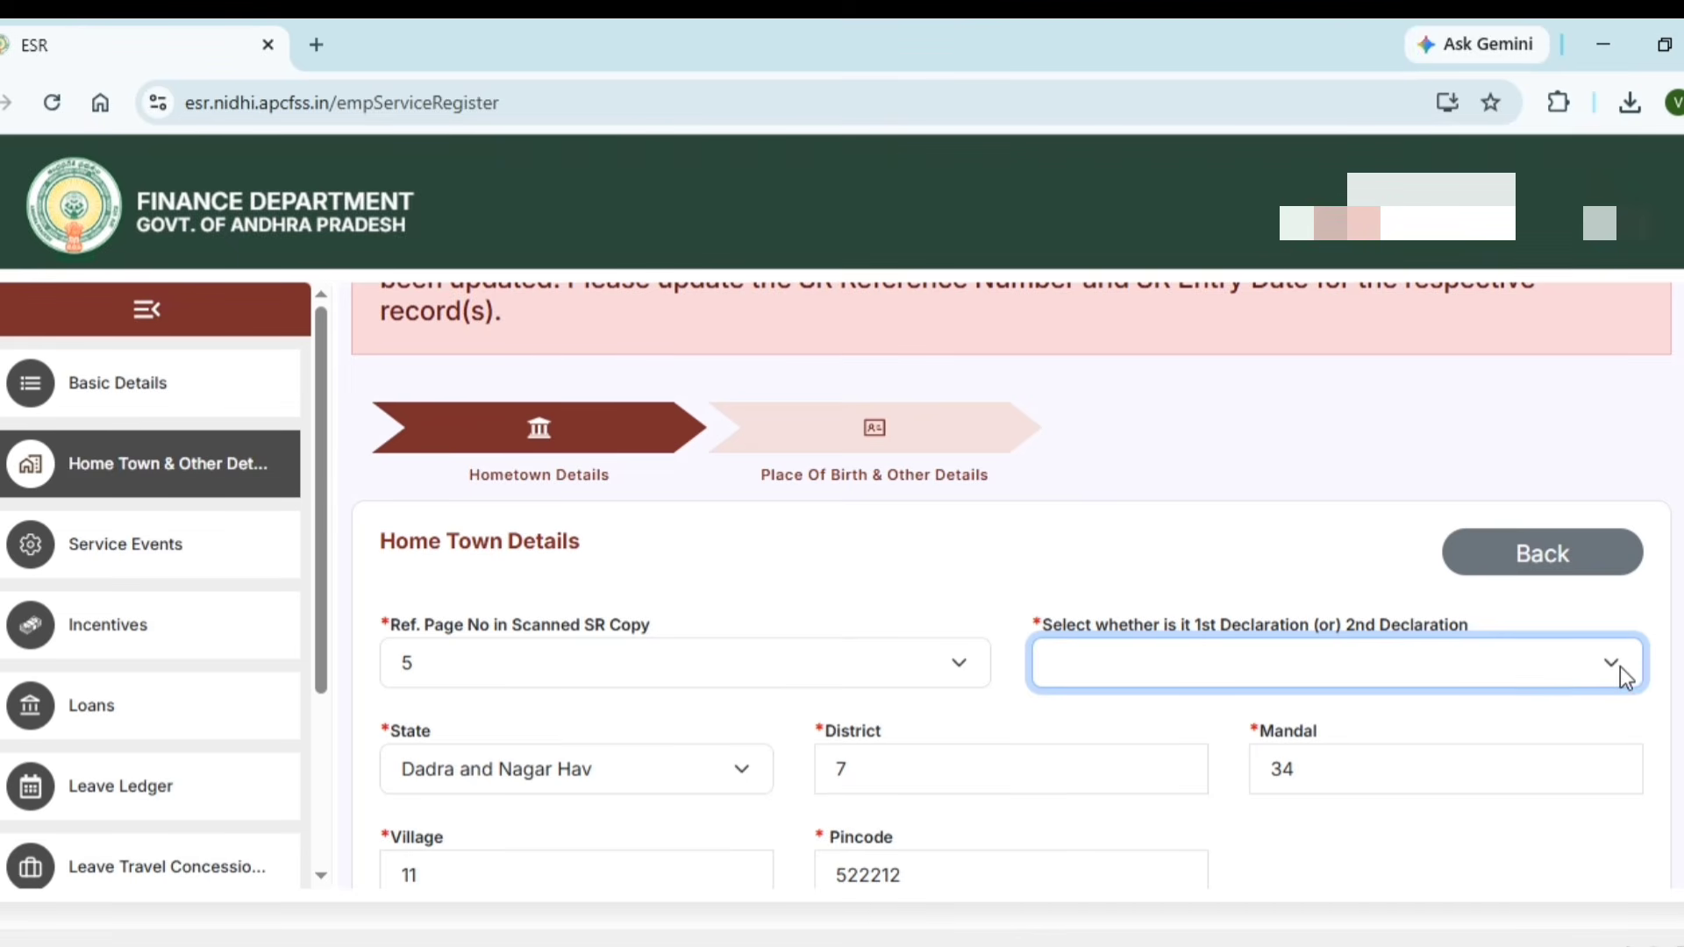
pyautogui.click(1201, 703)
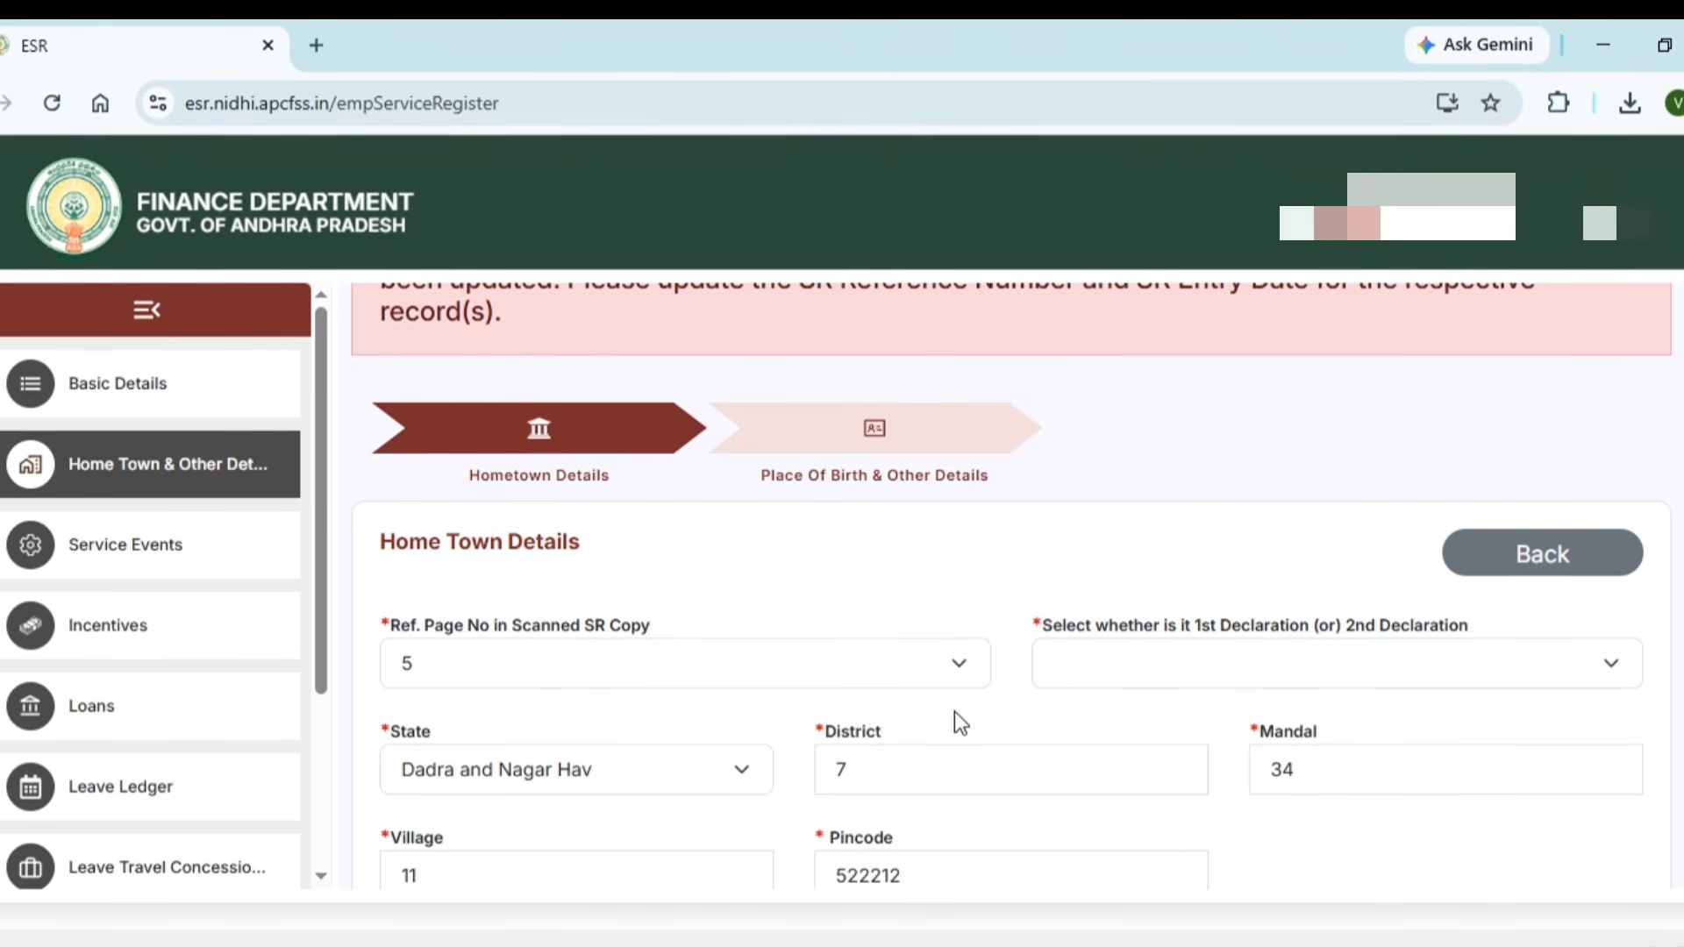
pyautogui.click(1043, 681)
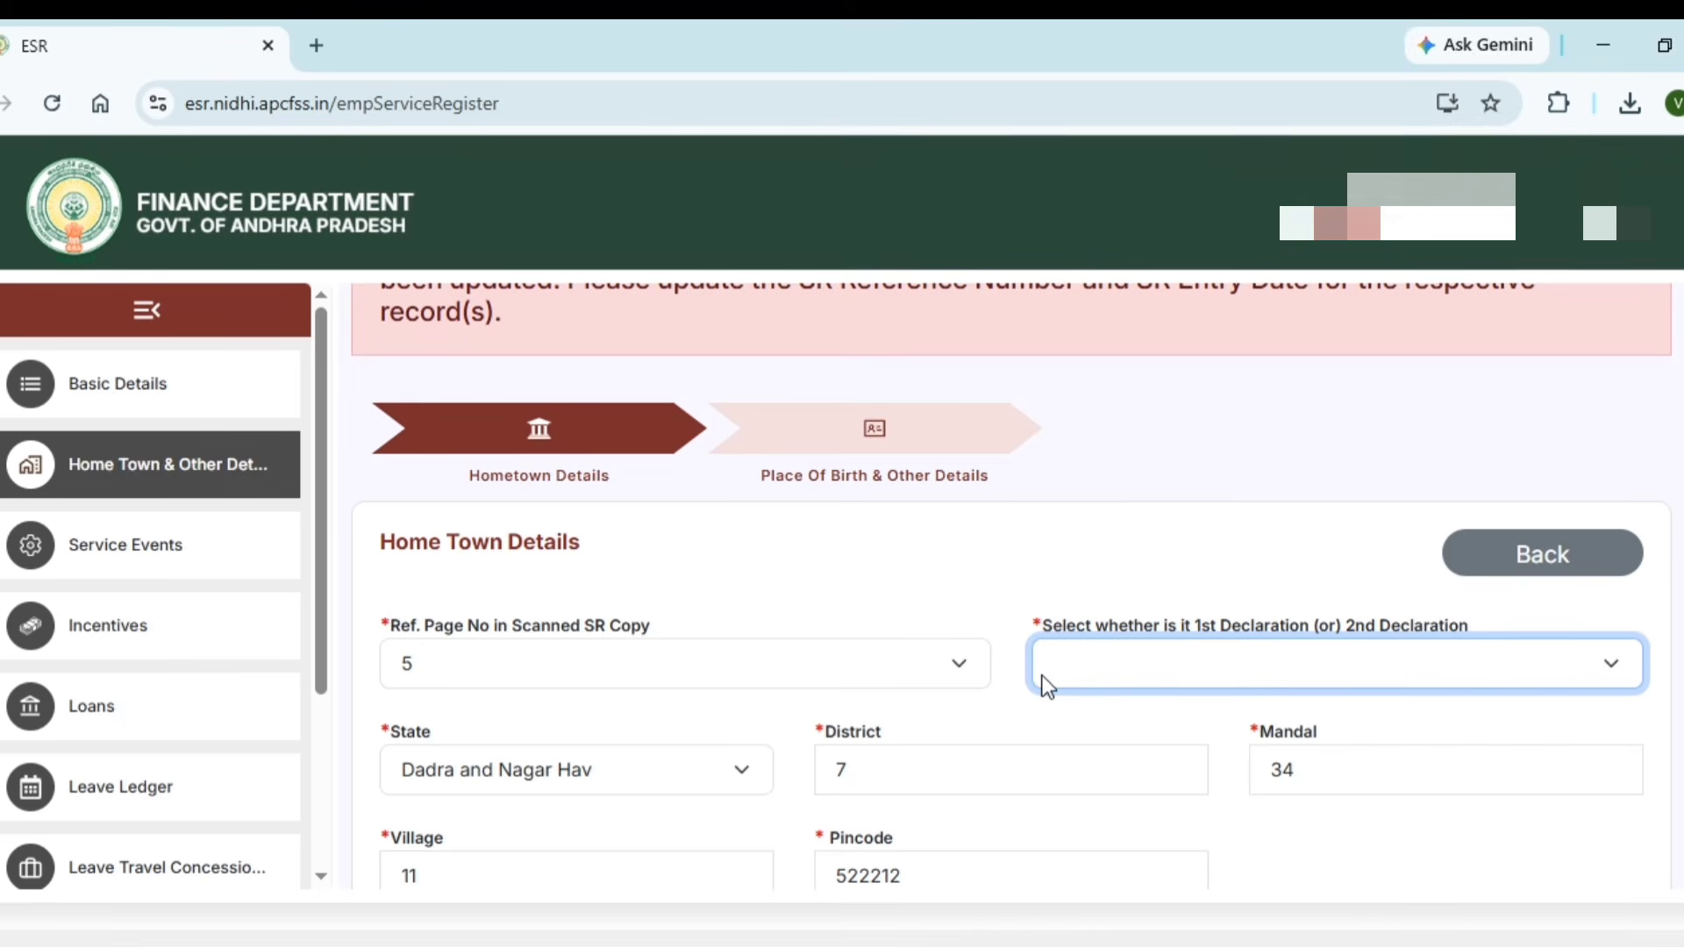
pyautogui.click(696, 771)
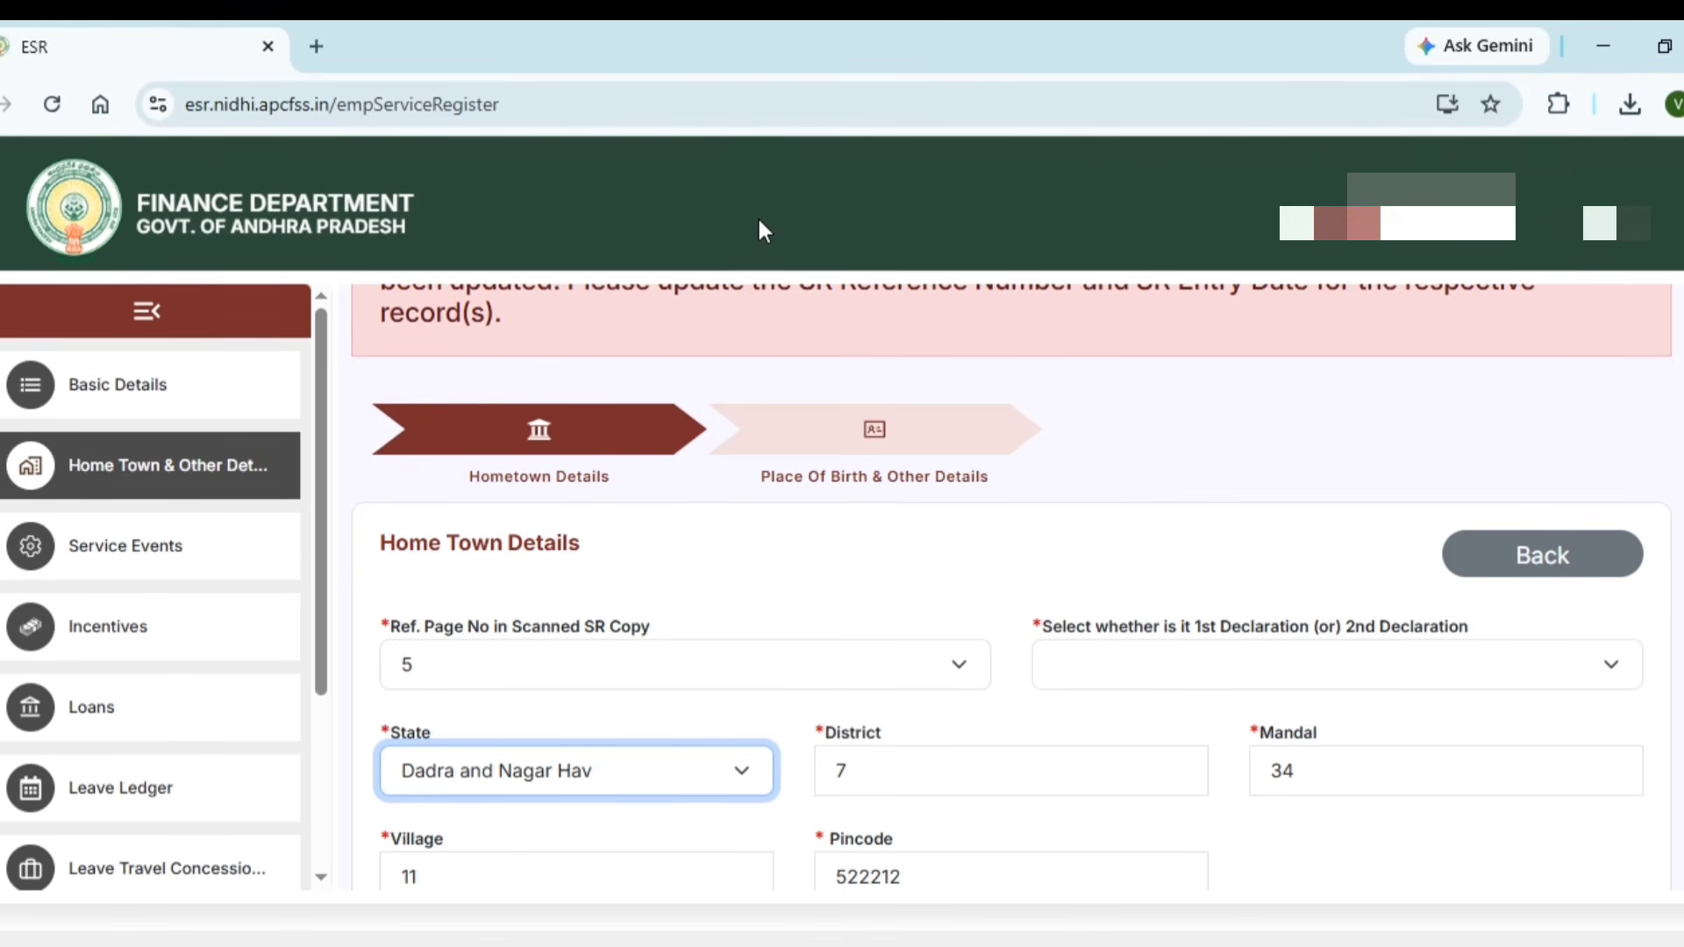
# Pick Andhra Pradesh, Guntur, Chebrolu and CHEBROLE as hometown State, District, Mandal and Village
pyautogui.click(623, 137)
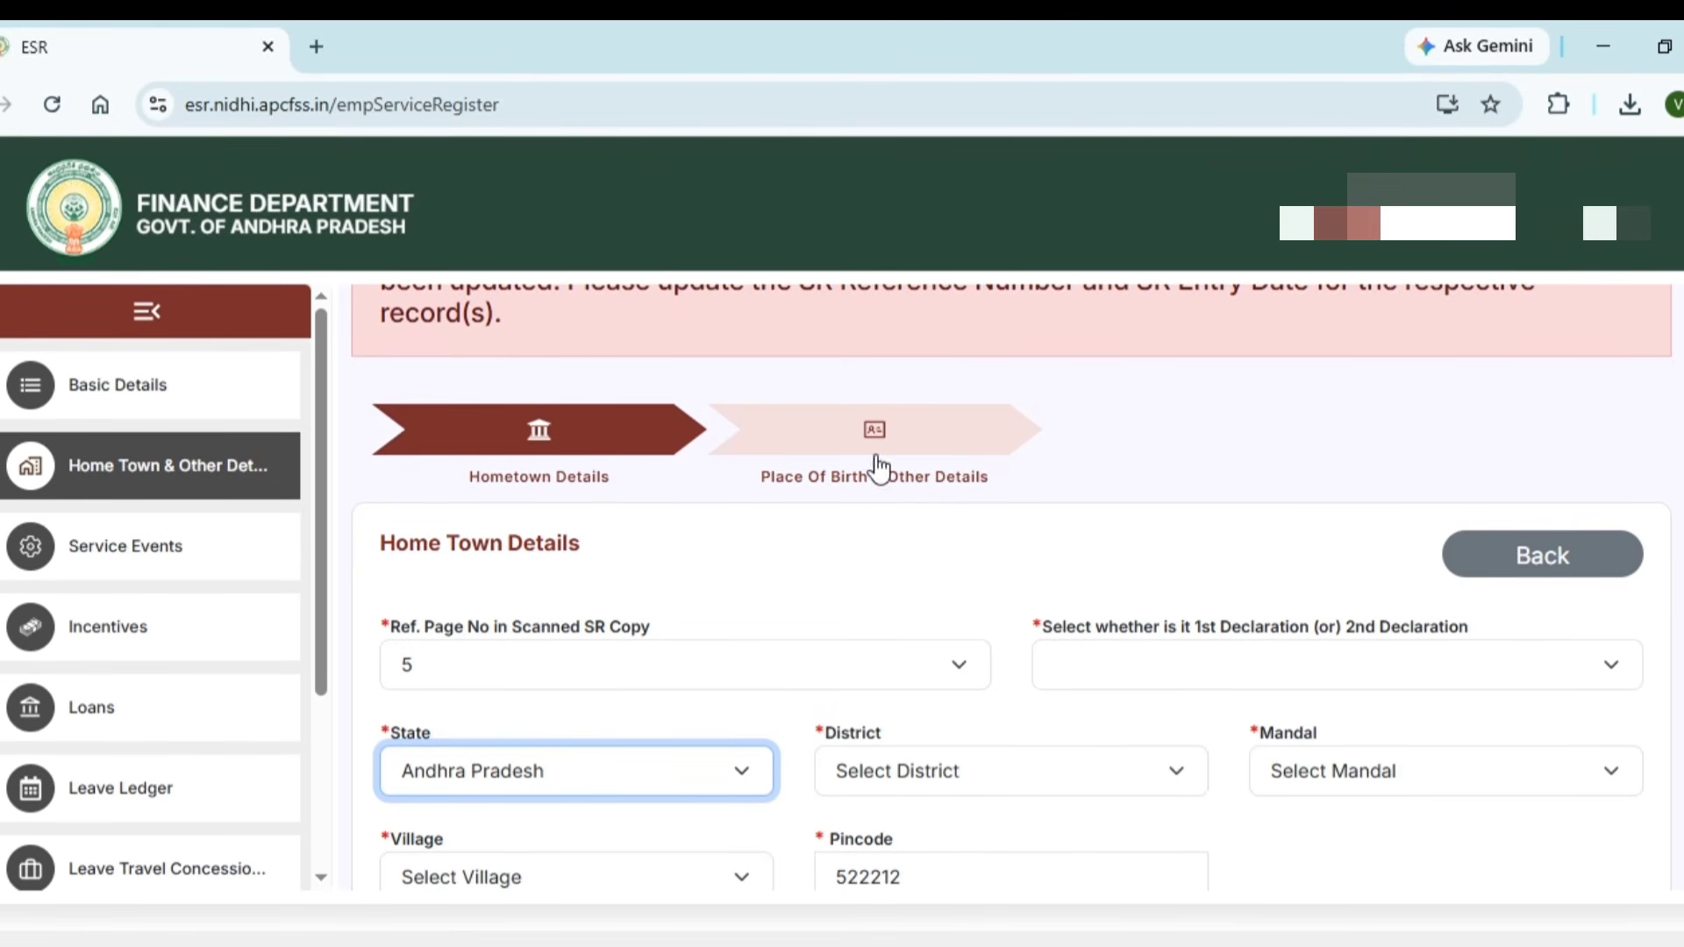
pyautogui.click(943, 767)
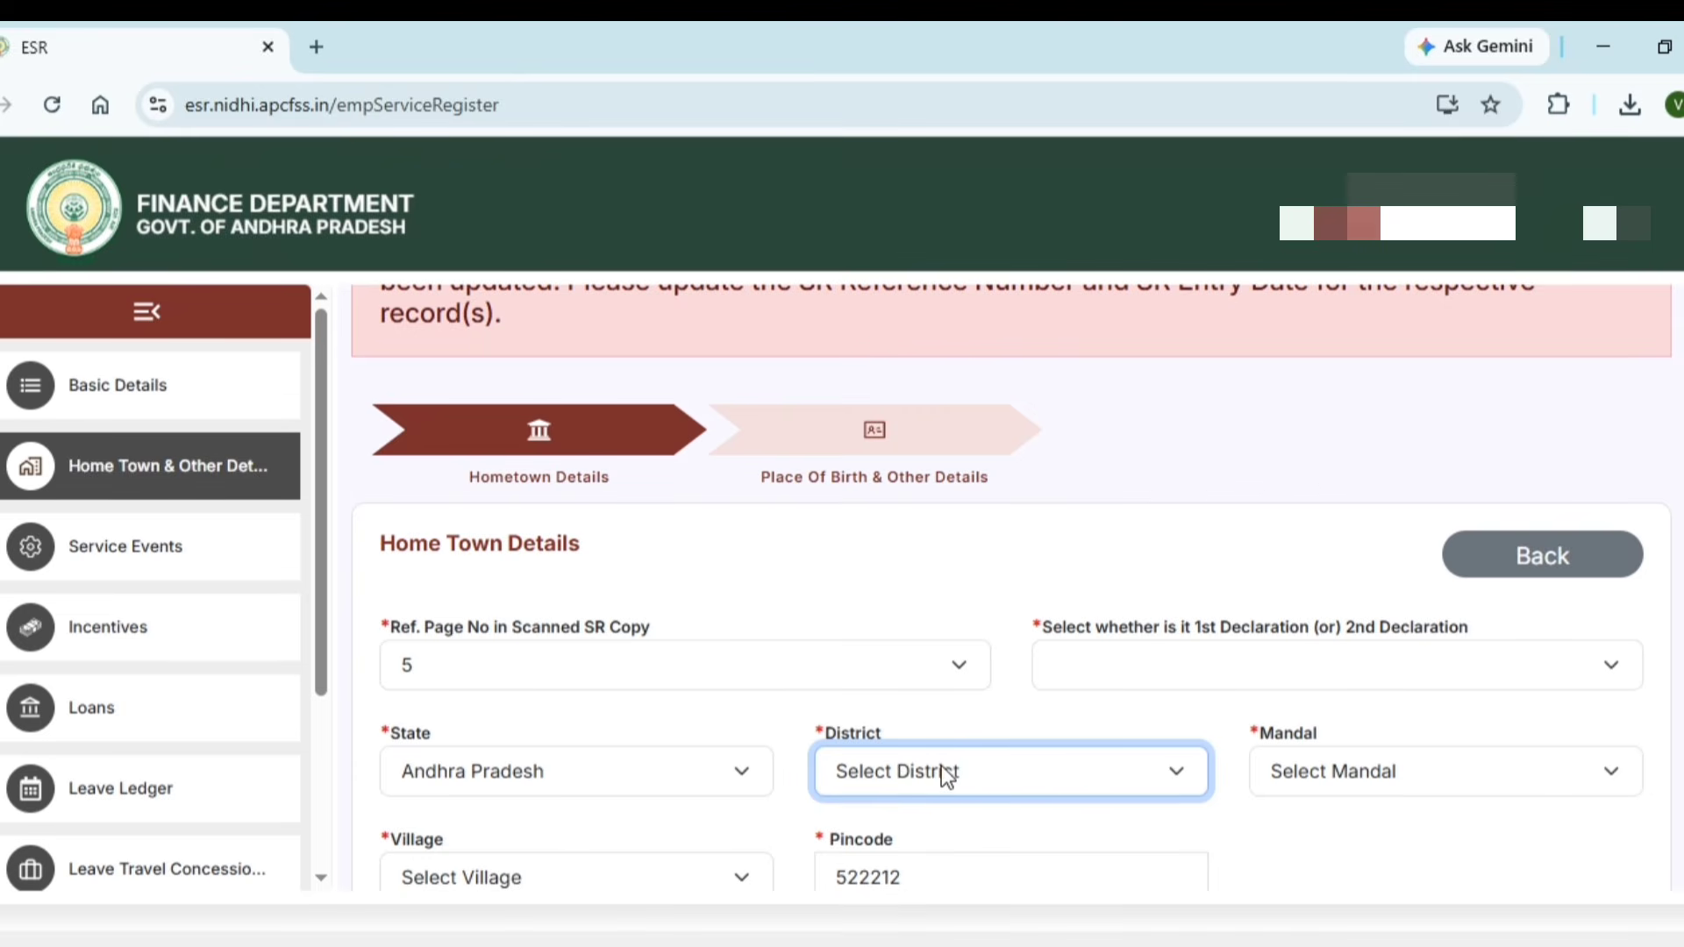
pyautogui.press('g')
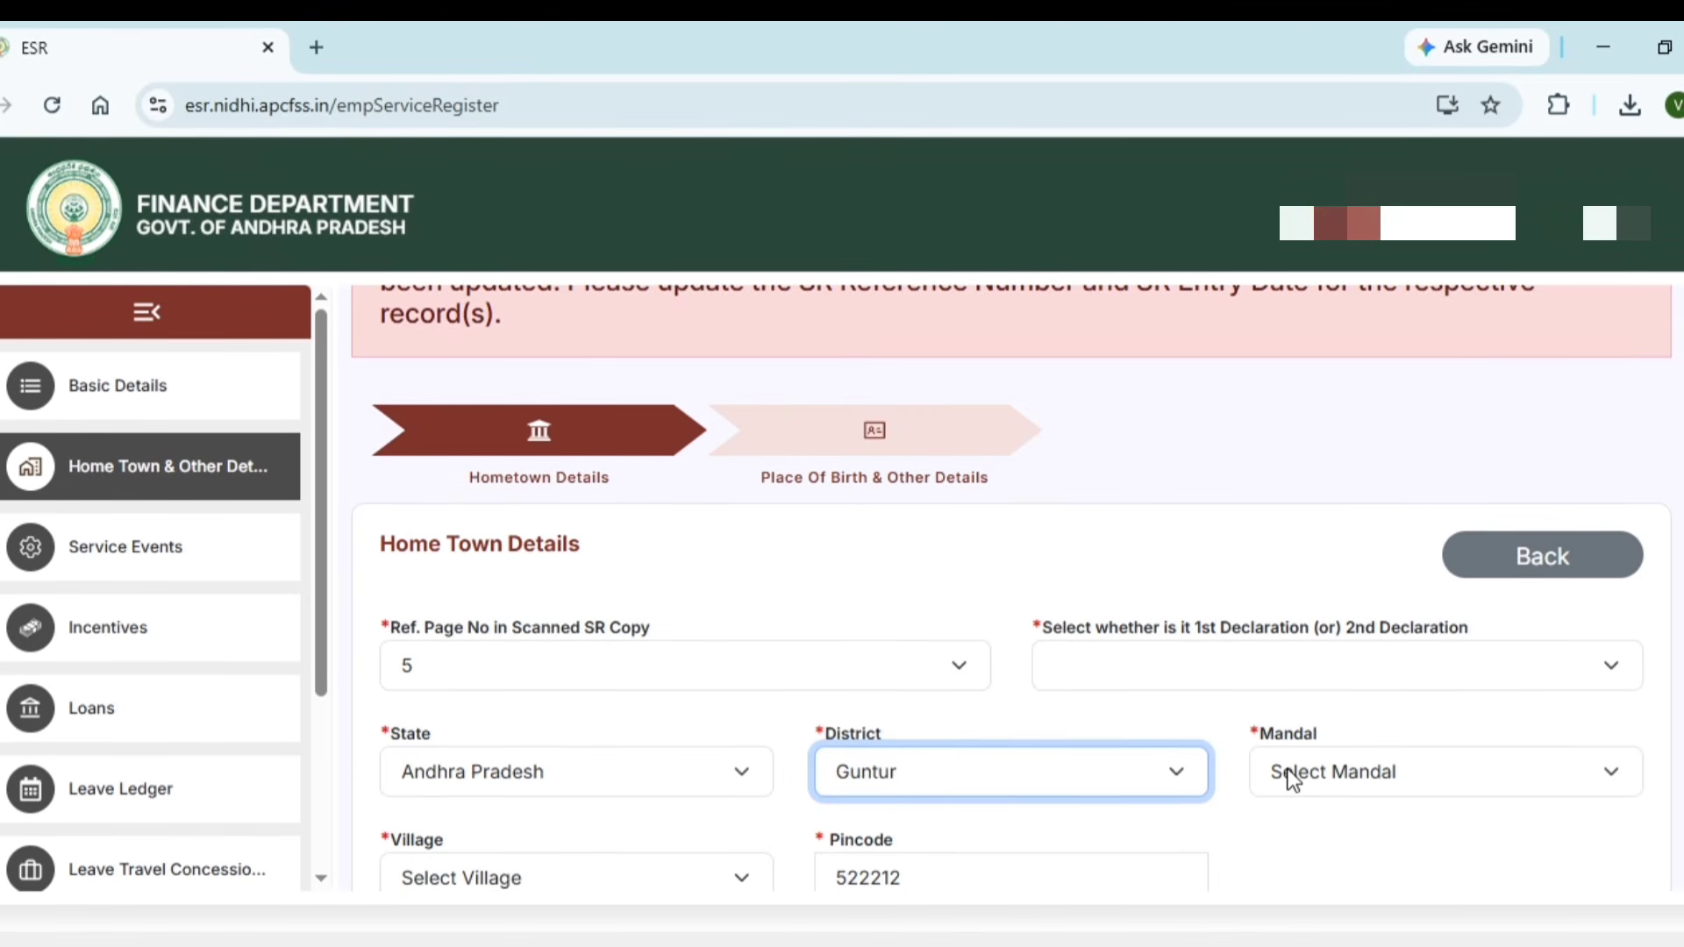
pyautogui.click(1290, 833)
pyautogui.click(1296, 777)
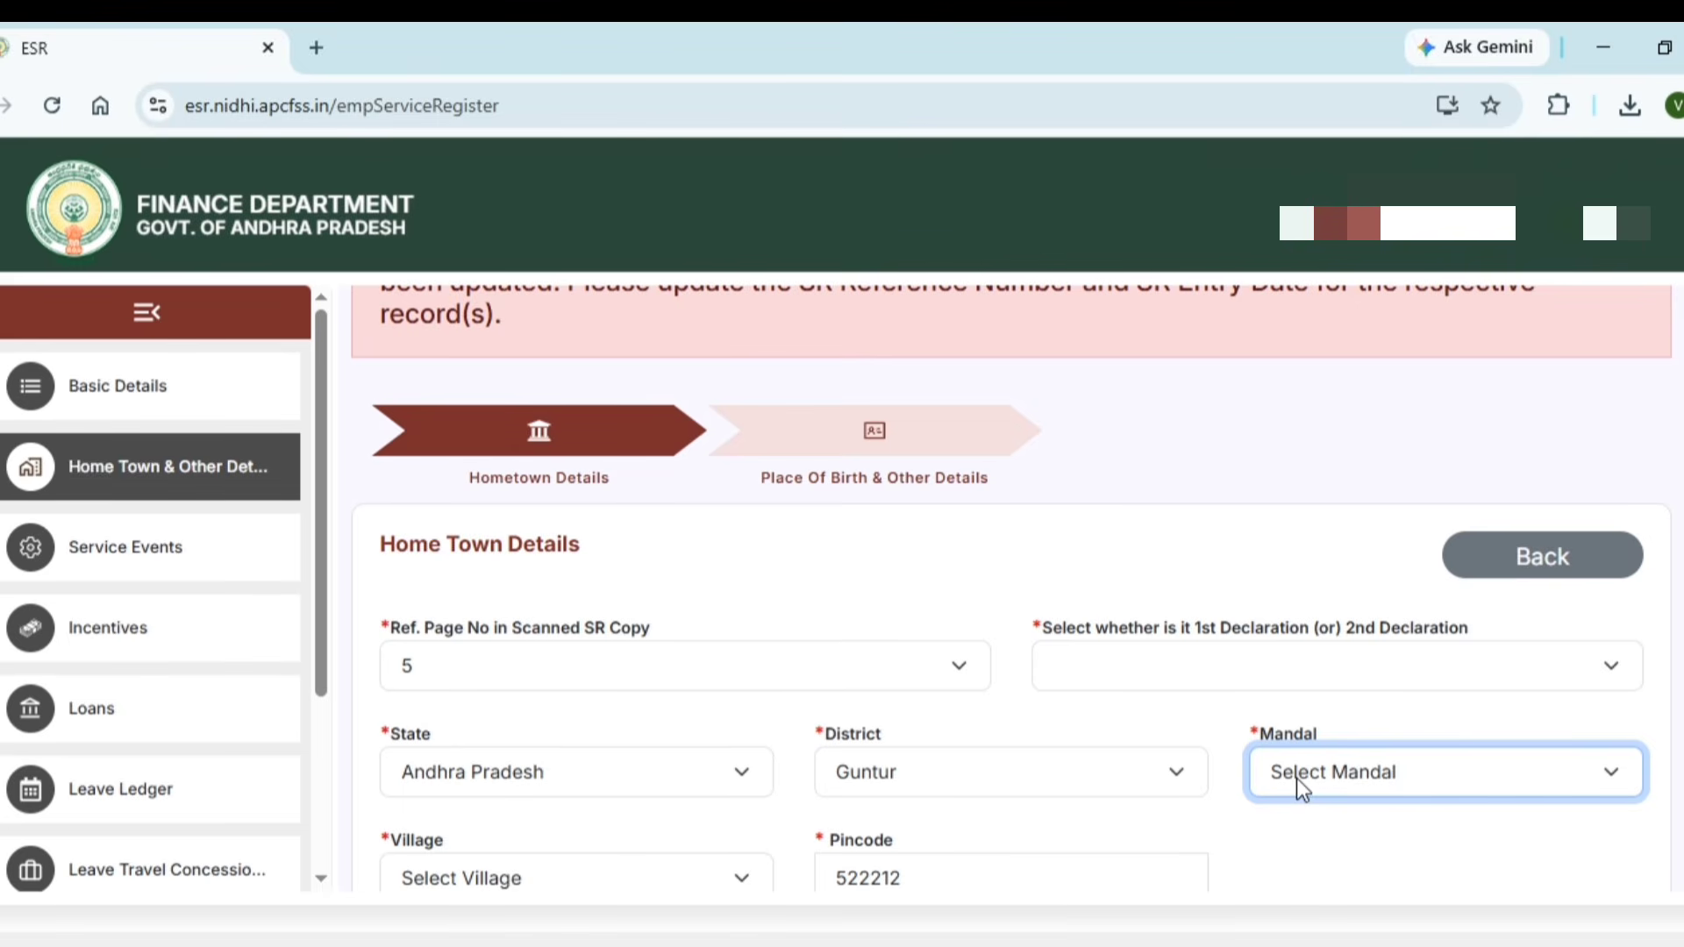
pyautogui.press('c')
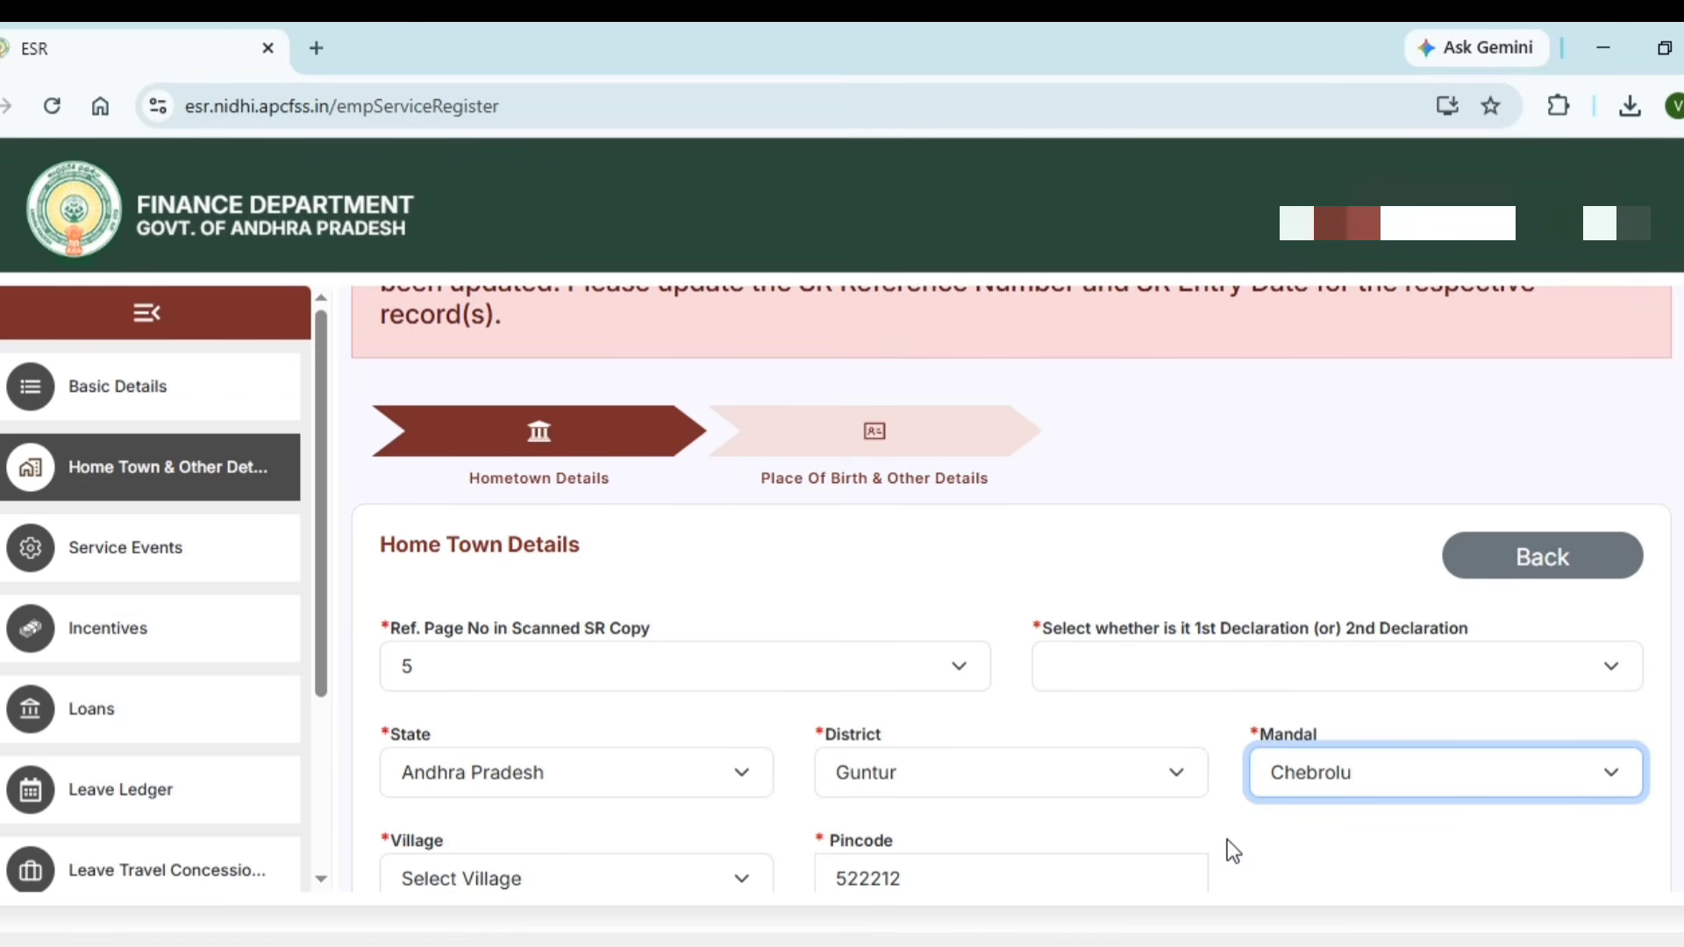
pyautogui.scroll(-3, 1229, 845)
pyautogui.click(643, 629)
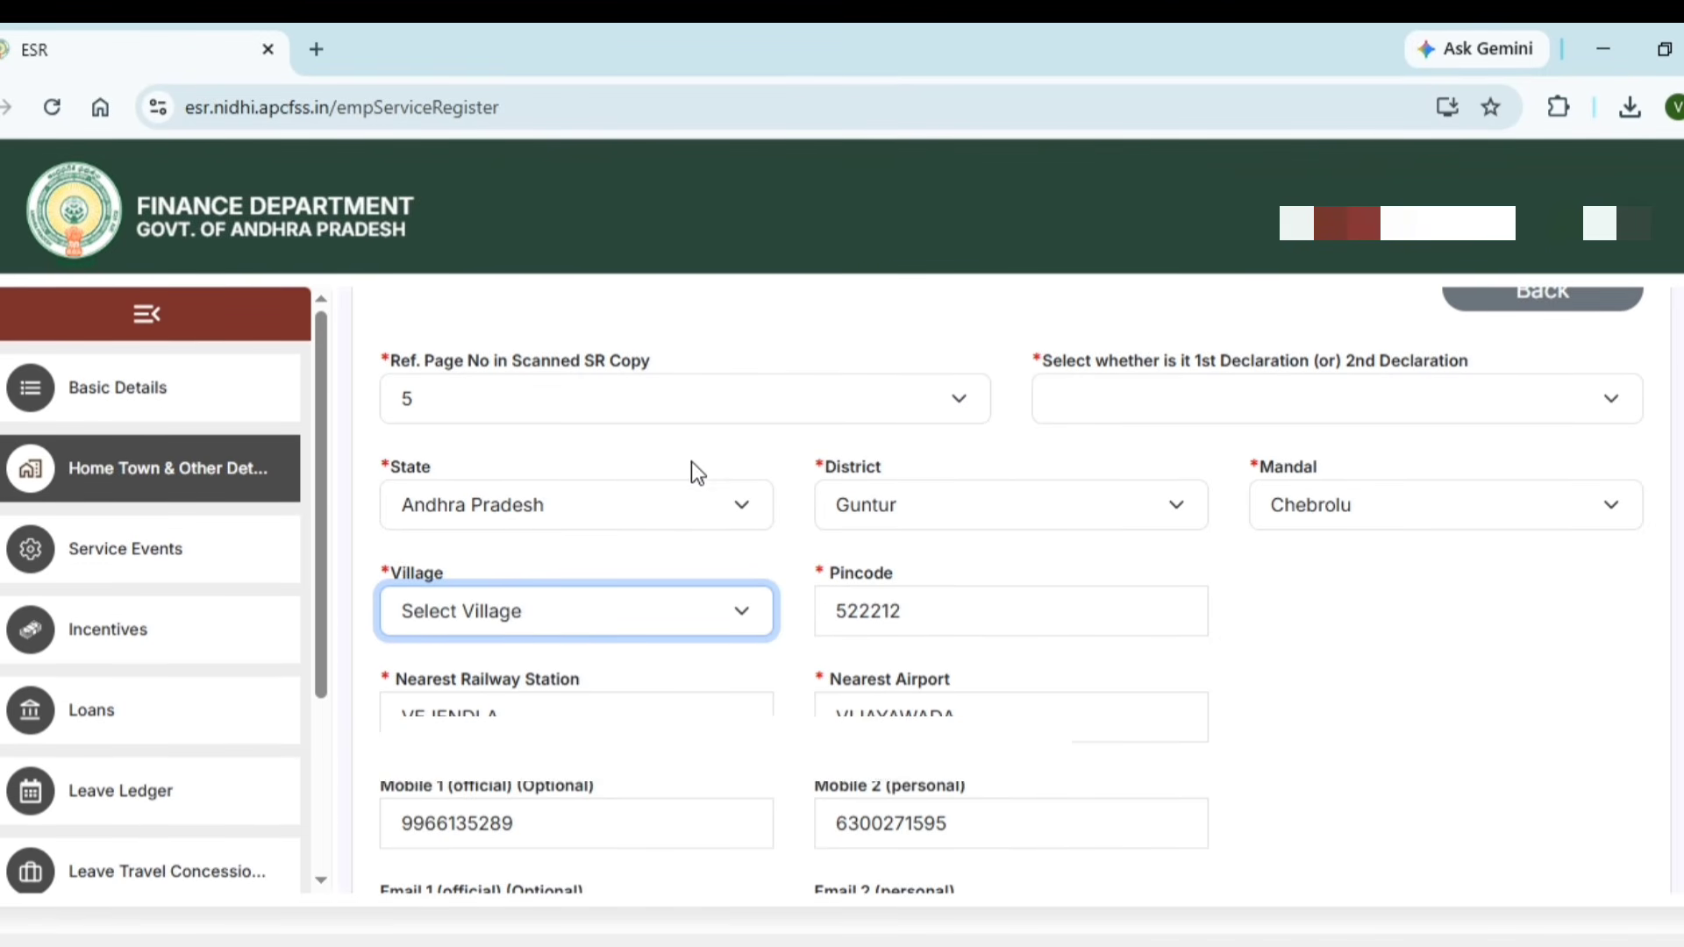
pyautogui.click(686, 501)
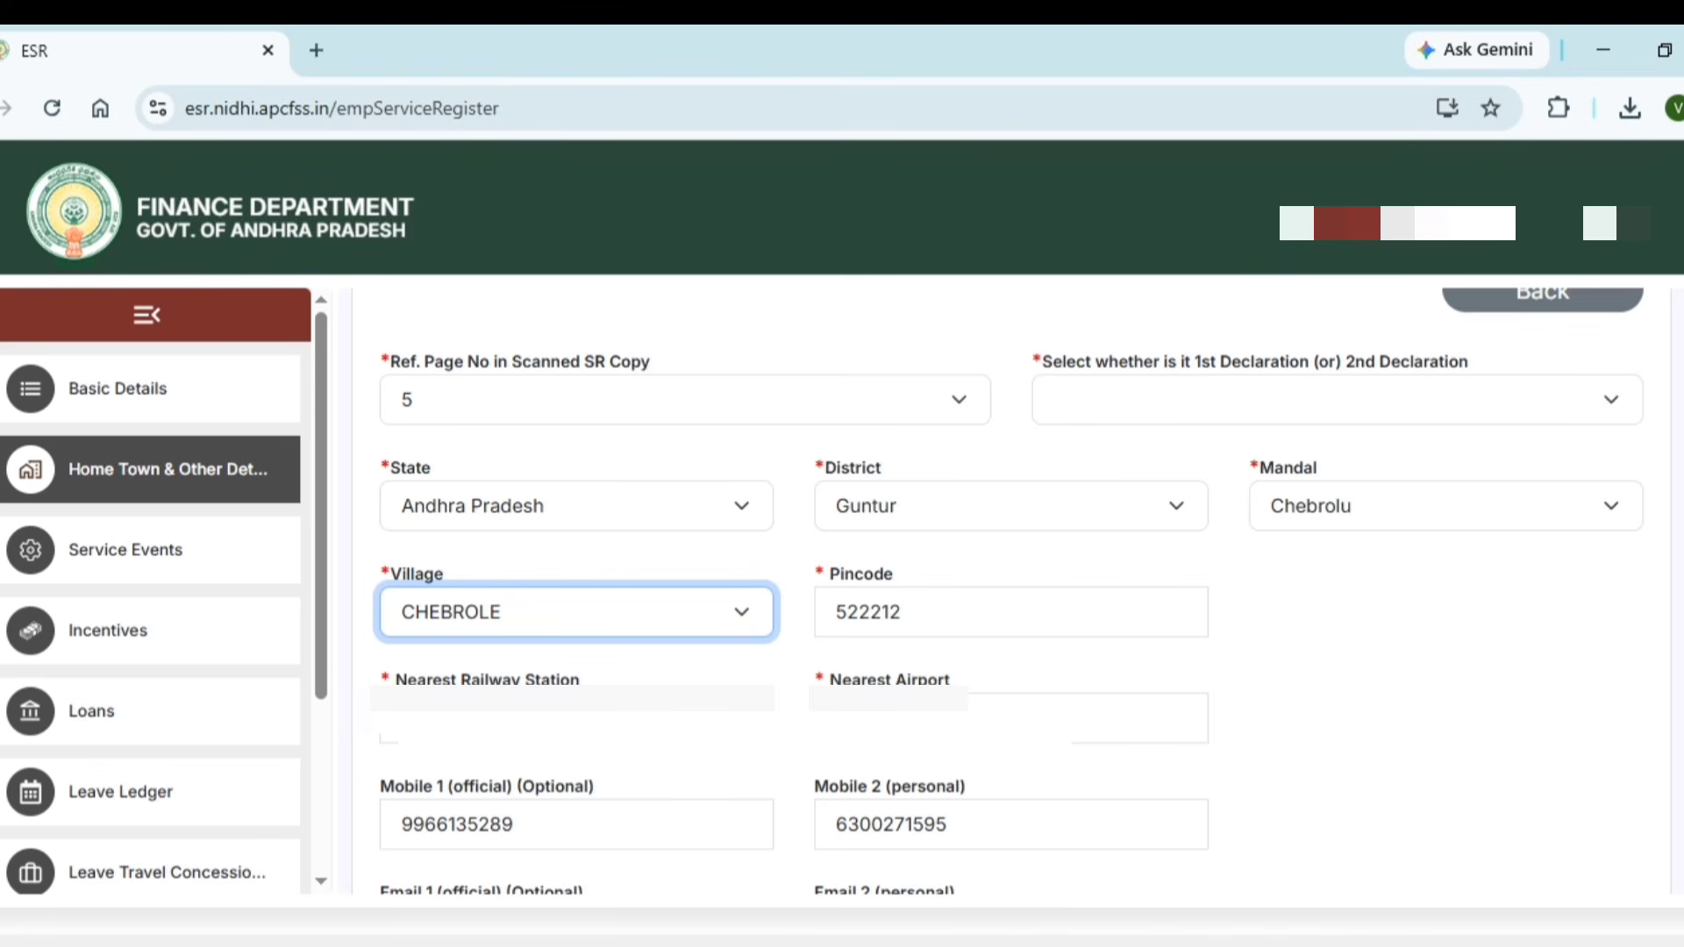
# Add railway station VEJENDLA and airport VIJAYAWADA, choose the declaration, and save Home Town Details
pyautogui.scroll(-2, 714, 571)
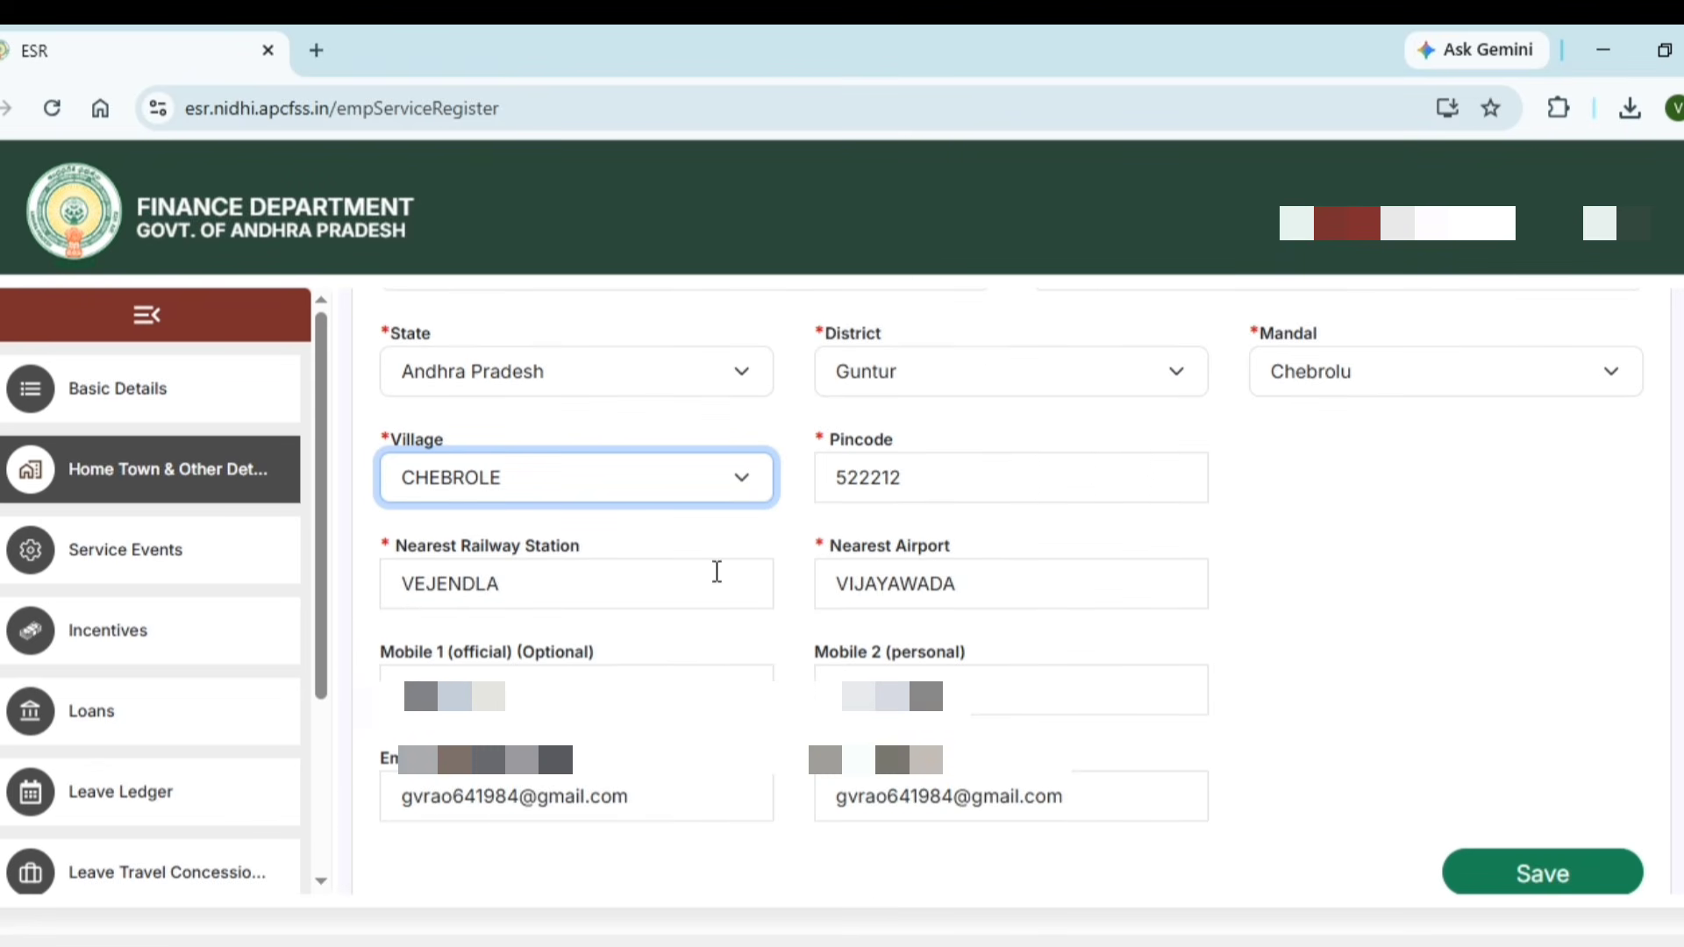
pyautogui.click(670, 583)
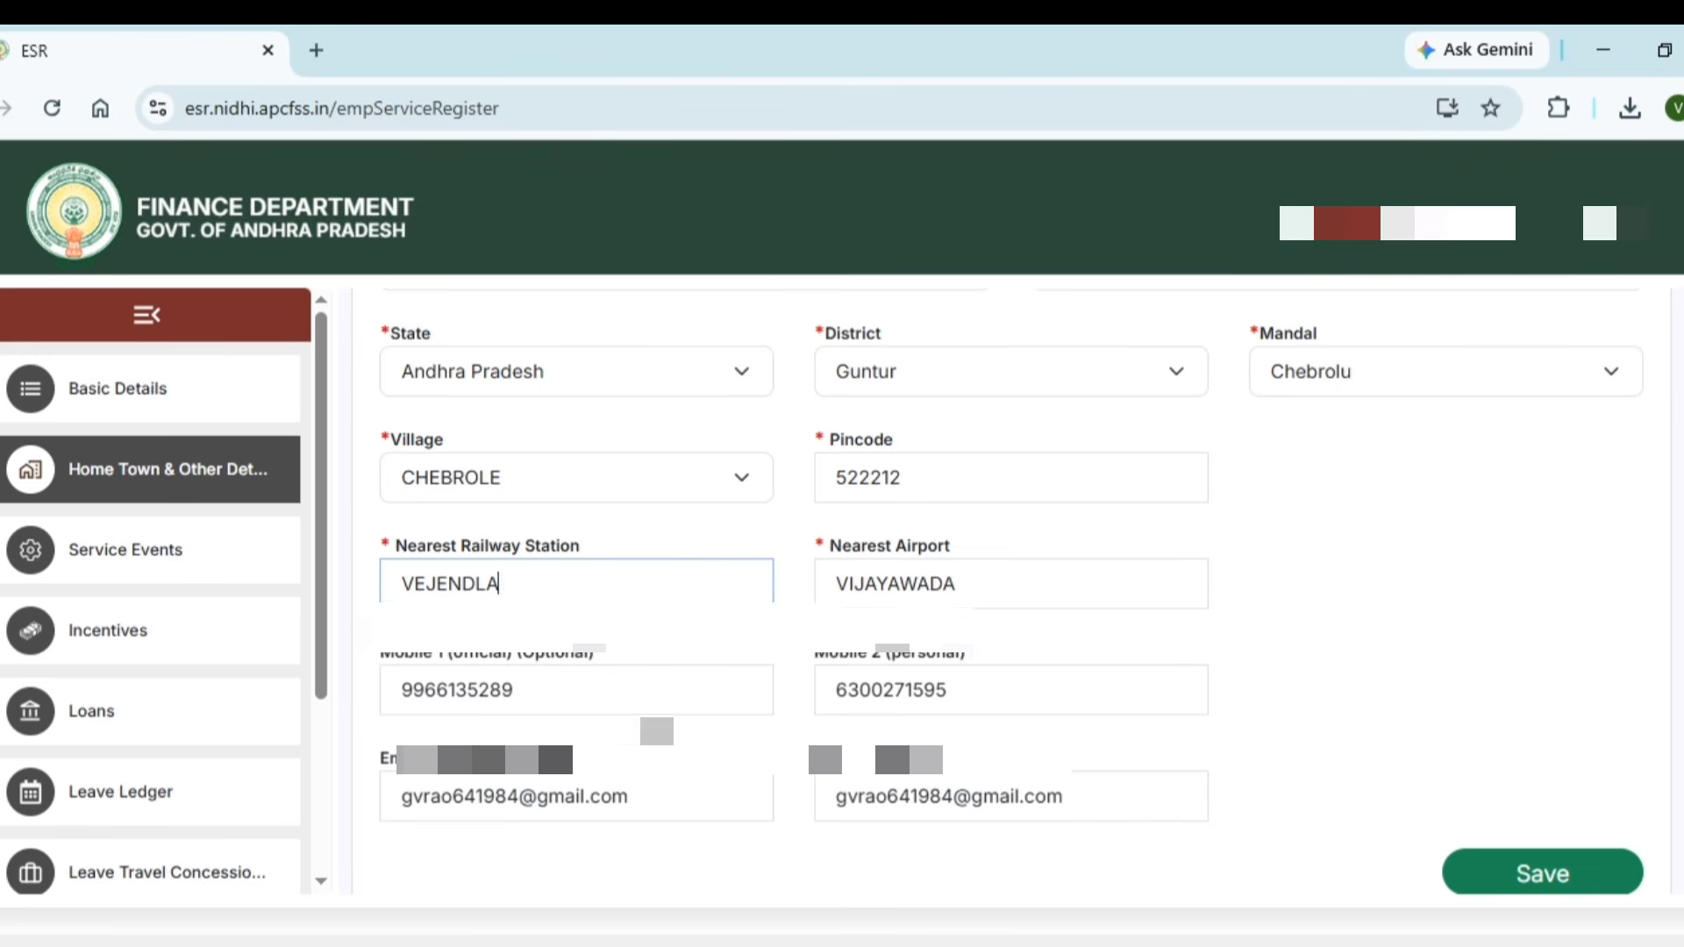
pyautogui.scroll(-1, 653, 698)
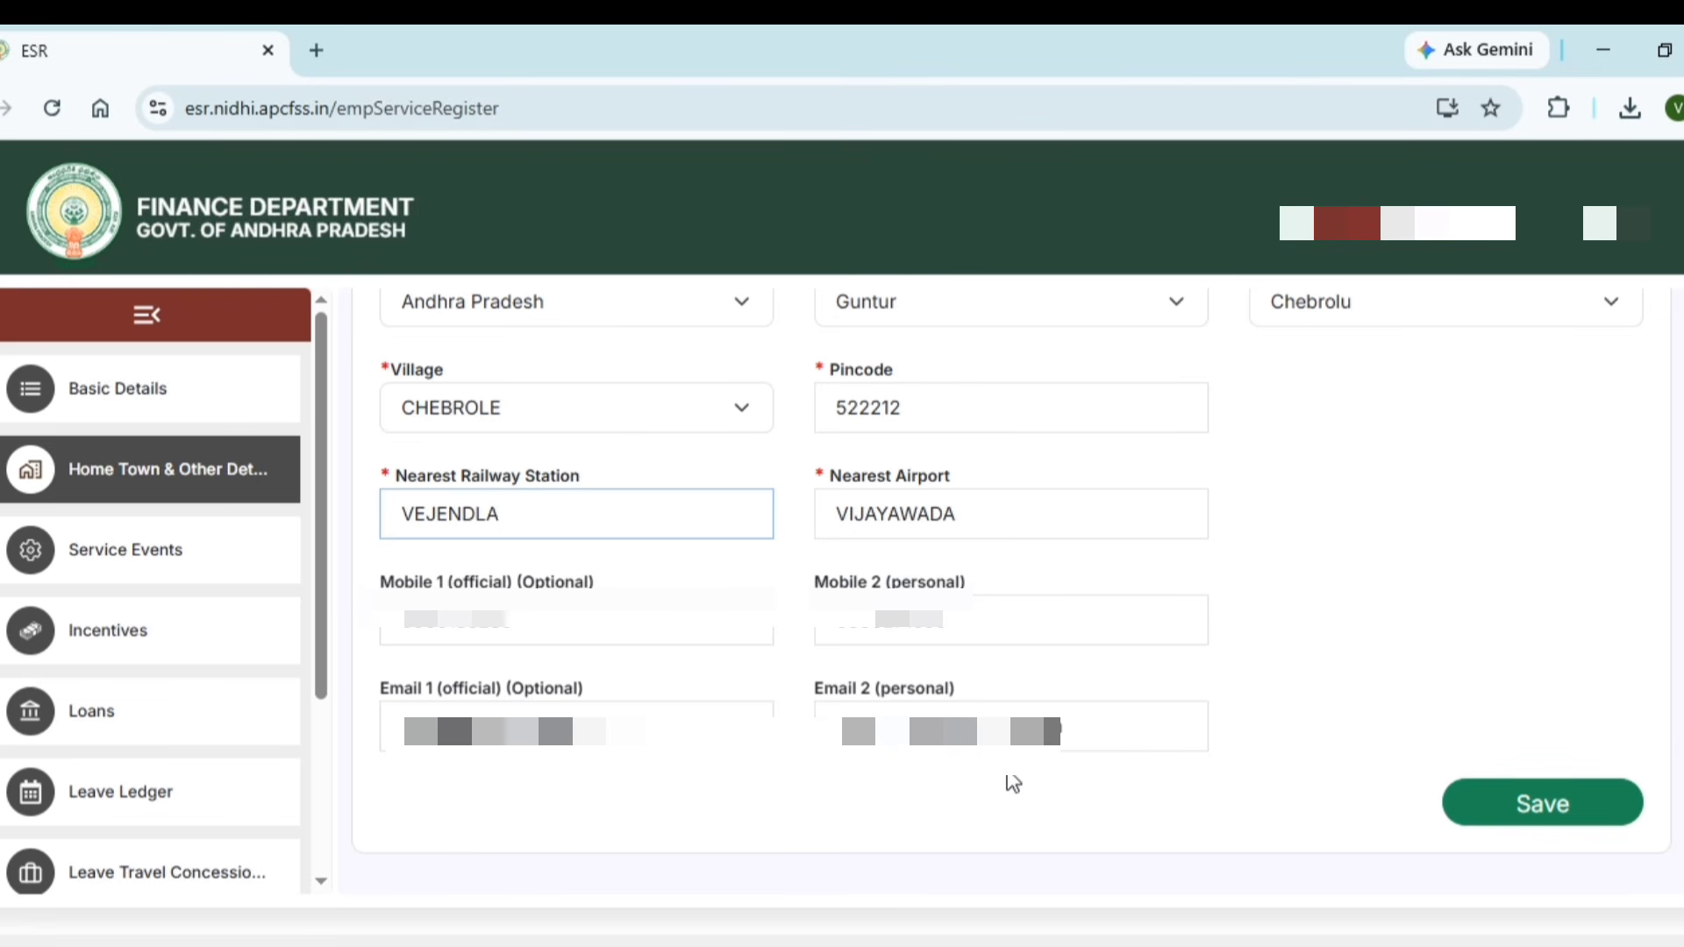
pyautogui.scroll(5, 1009, 782)
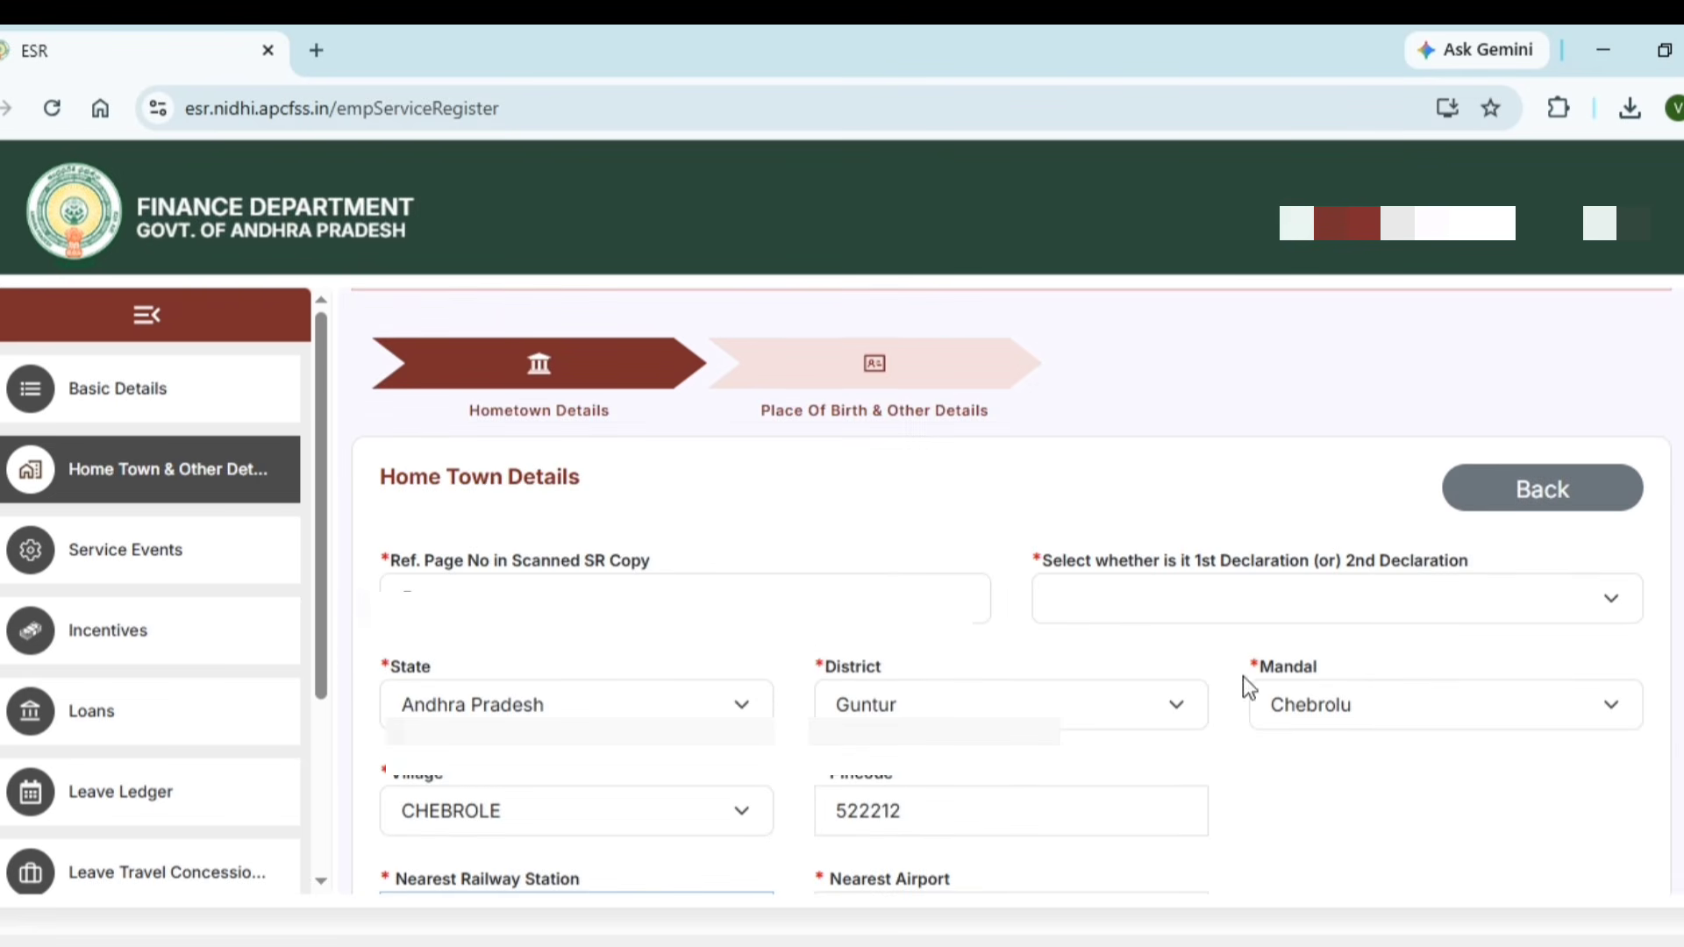
pyautogui.click(1240, 611)
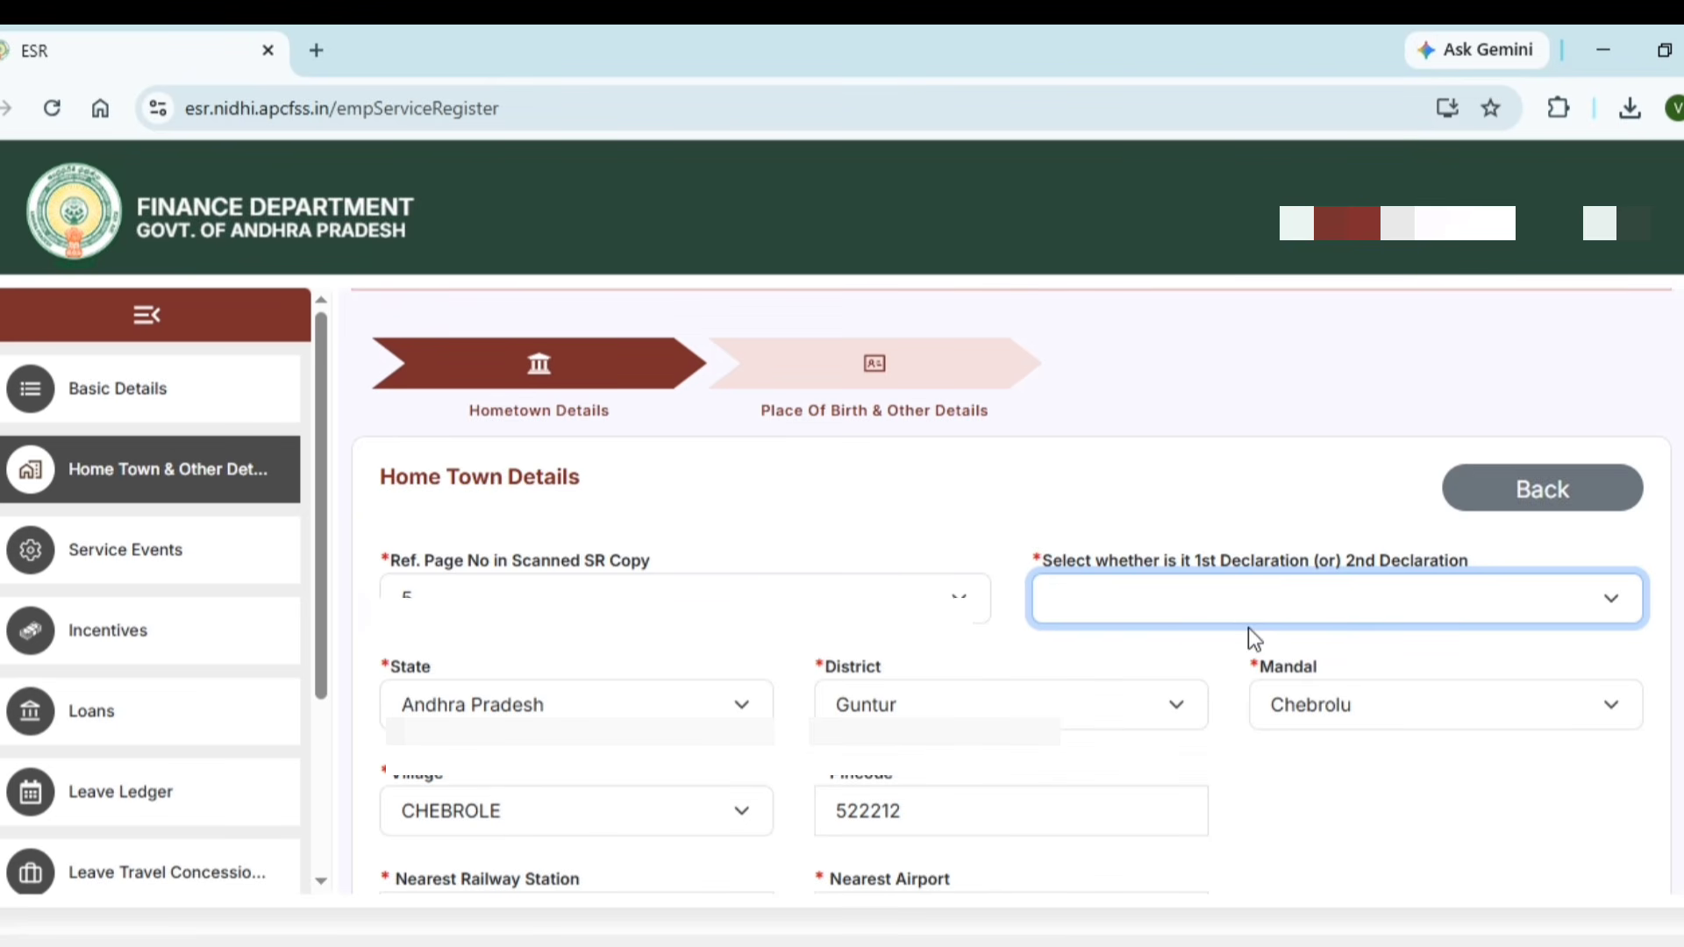
pyautogui.scroll(-5, 1339, 856)
pyautogui.click(1488, 811)
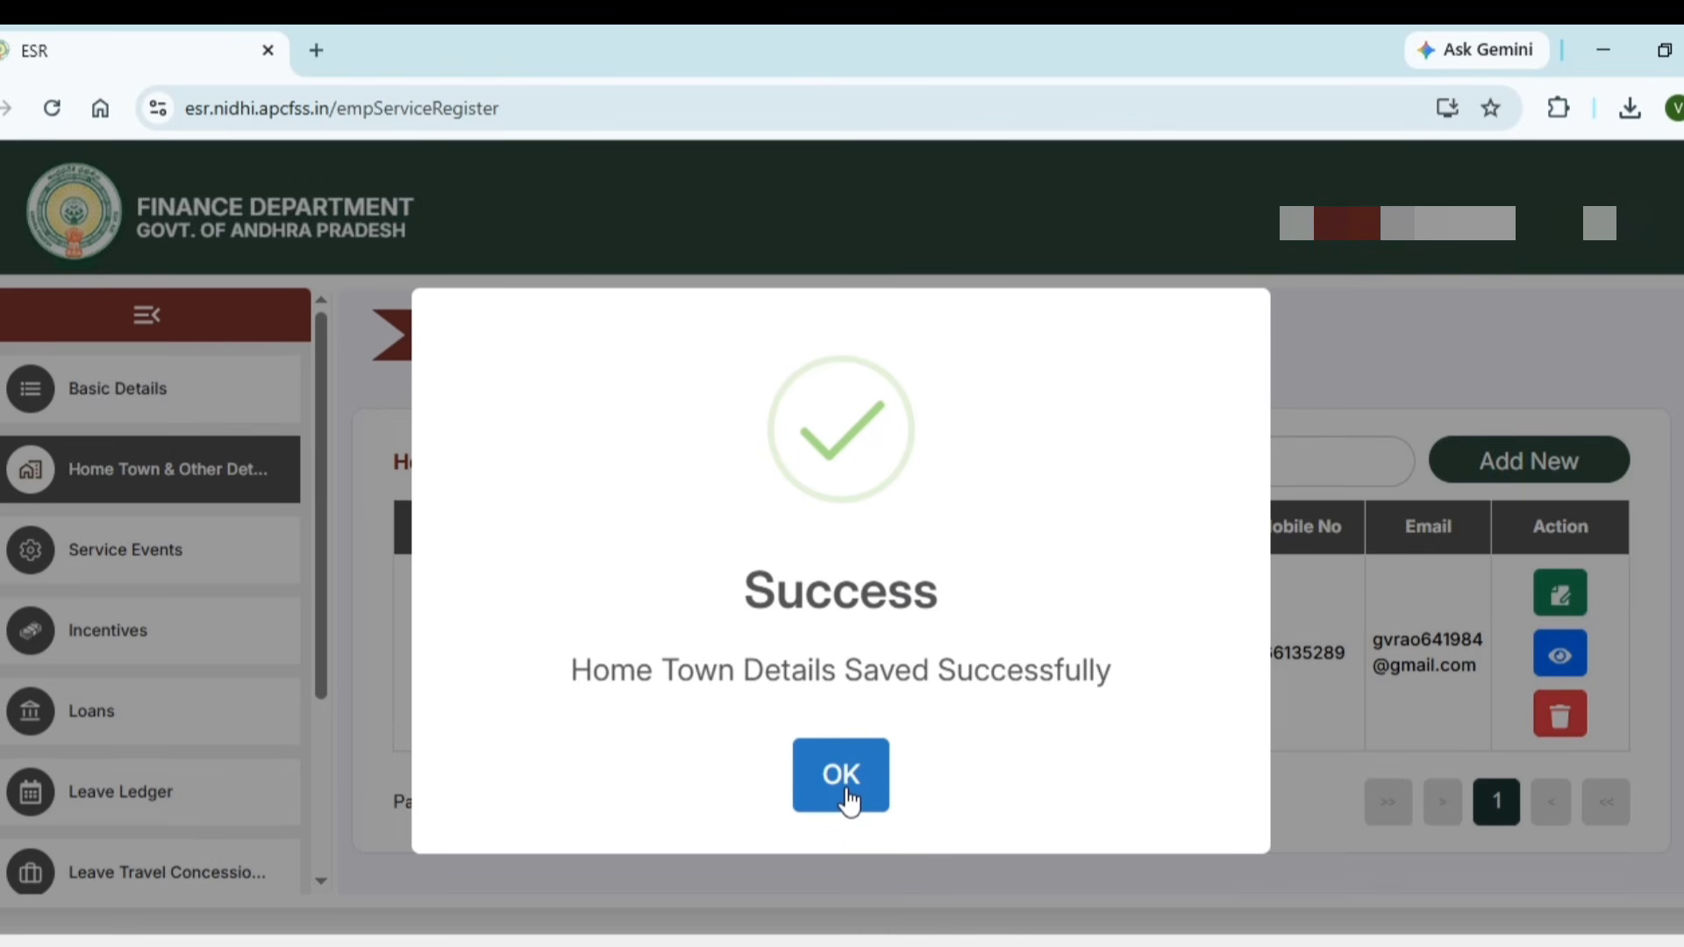
# Dismiss the save confirmation and go to the Place Of Birth & Other Details step
pyautogui.click(847, 799)
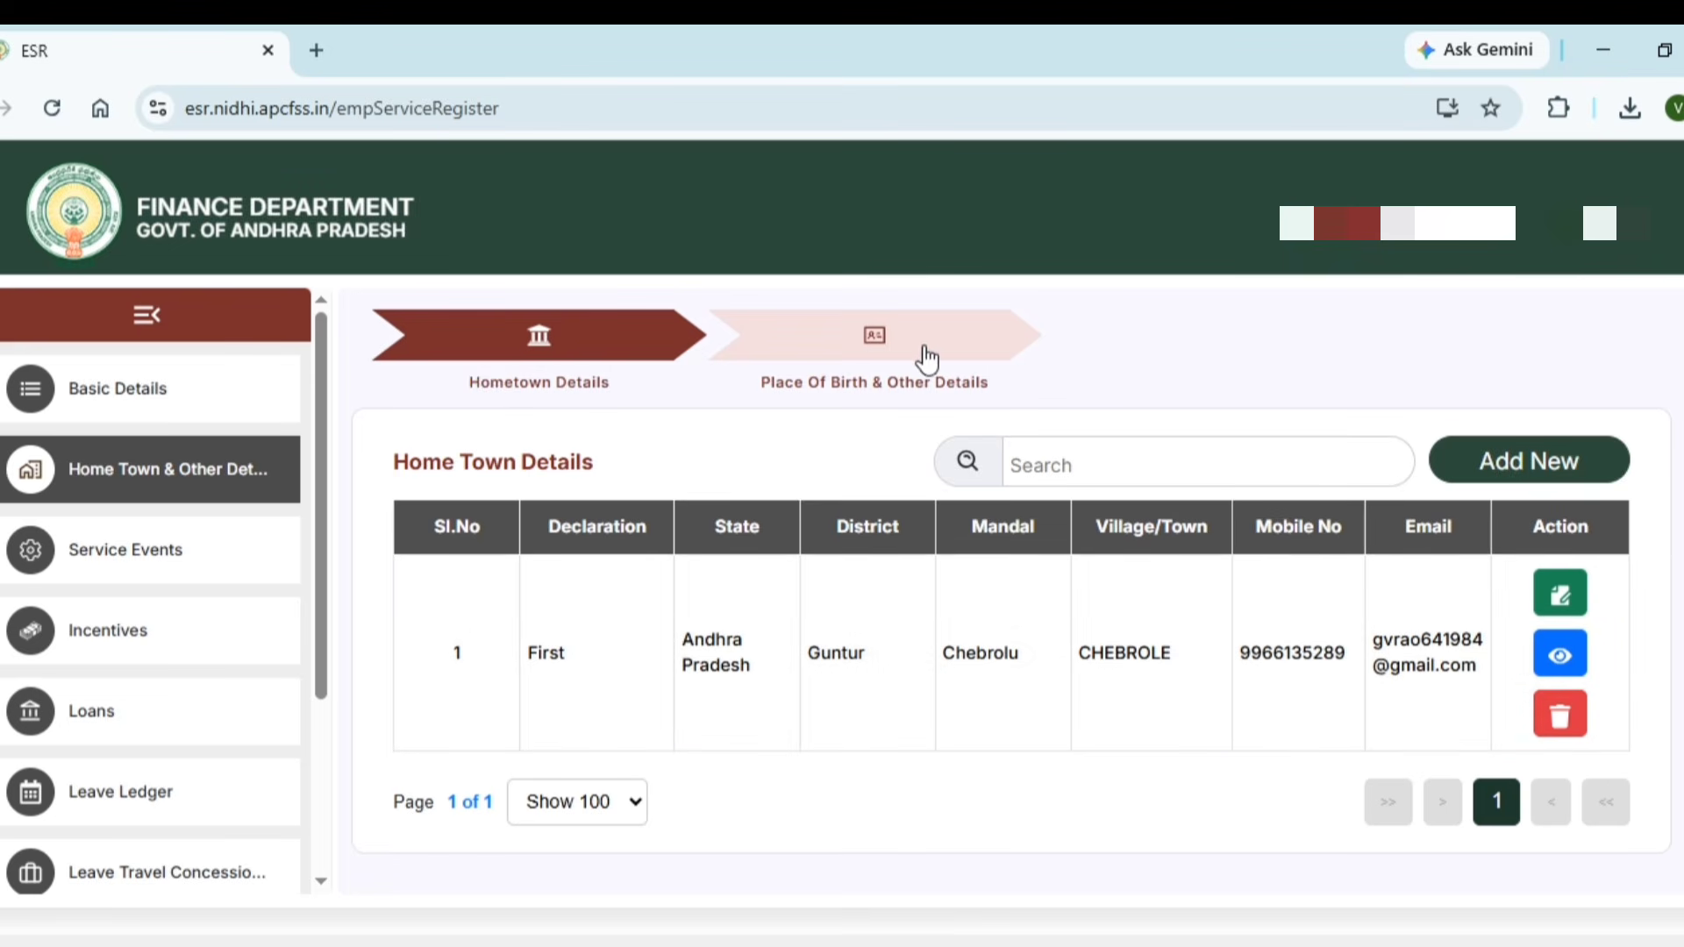
pyautogui.click(916, 351)
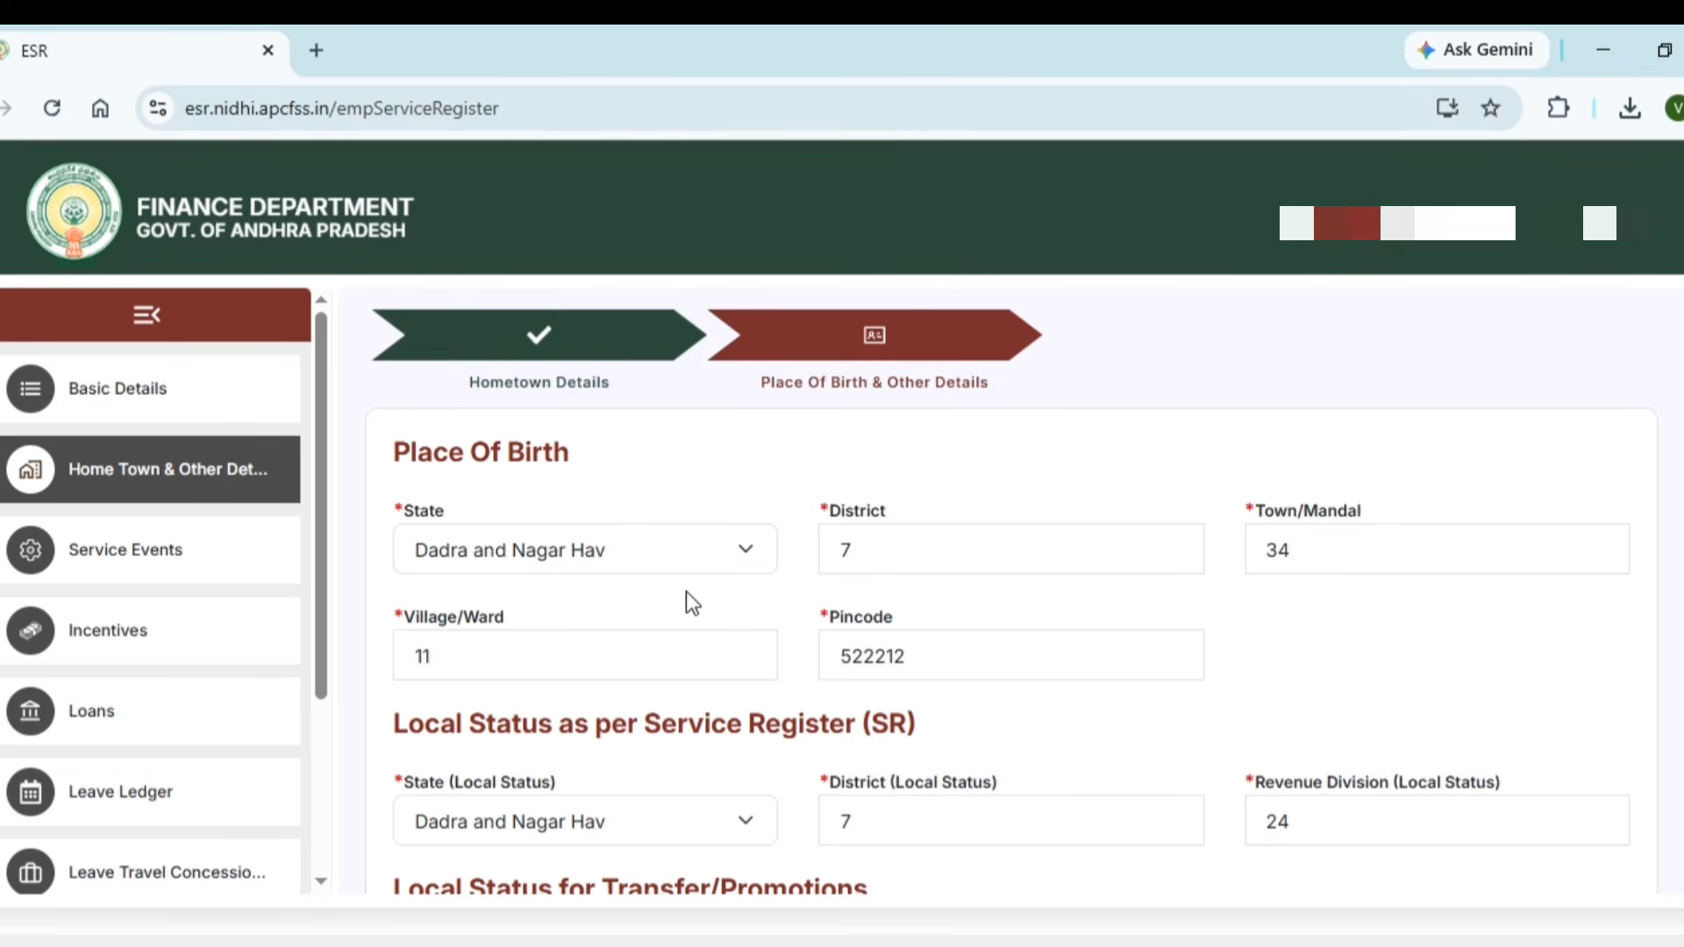
# Choose Andhra Pradesh, Guntur, Chebrolu and CHEBROLE as the birth State, District, Town/Mandal and Village
pyautogui.click(624, 561)
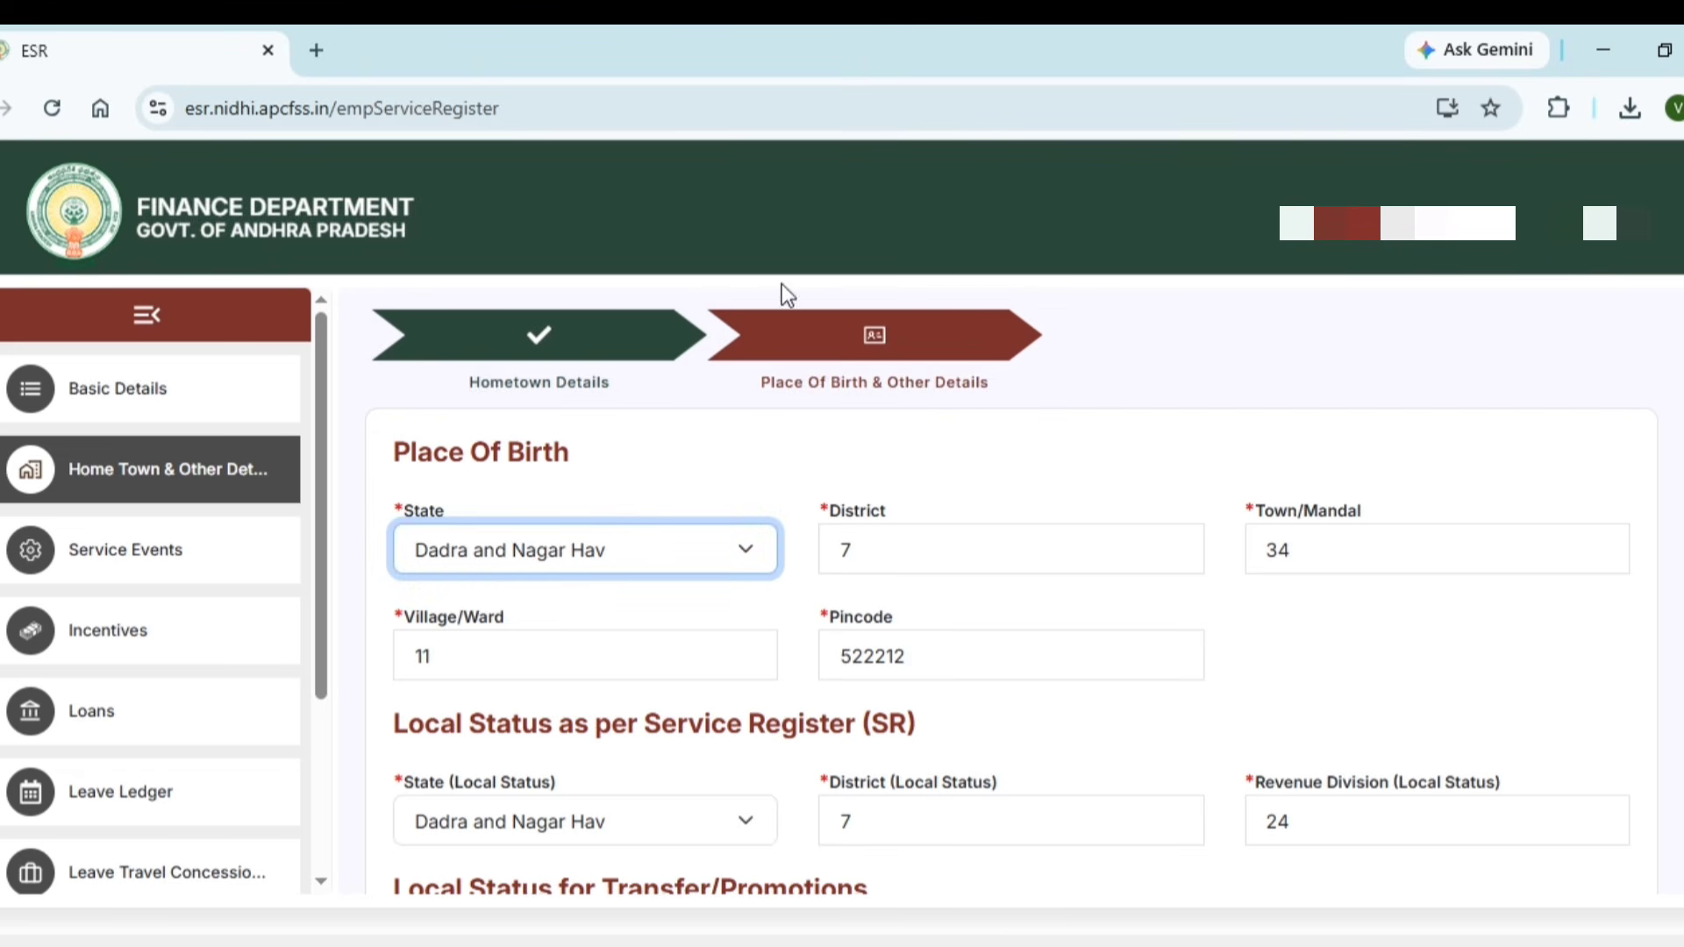
pyautogui.click(633, 87)
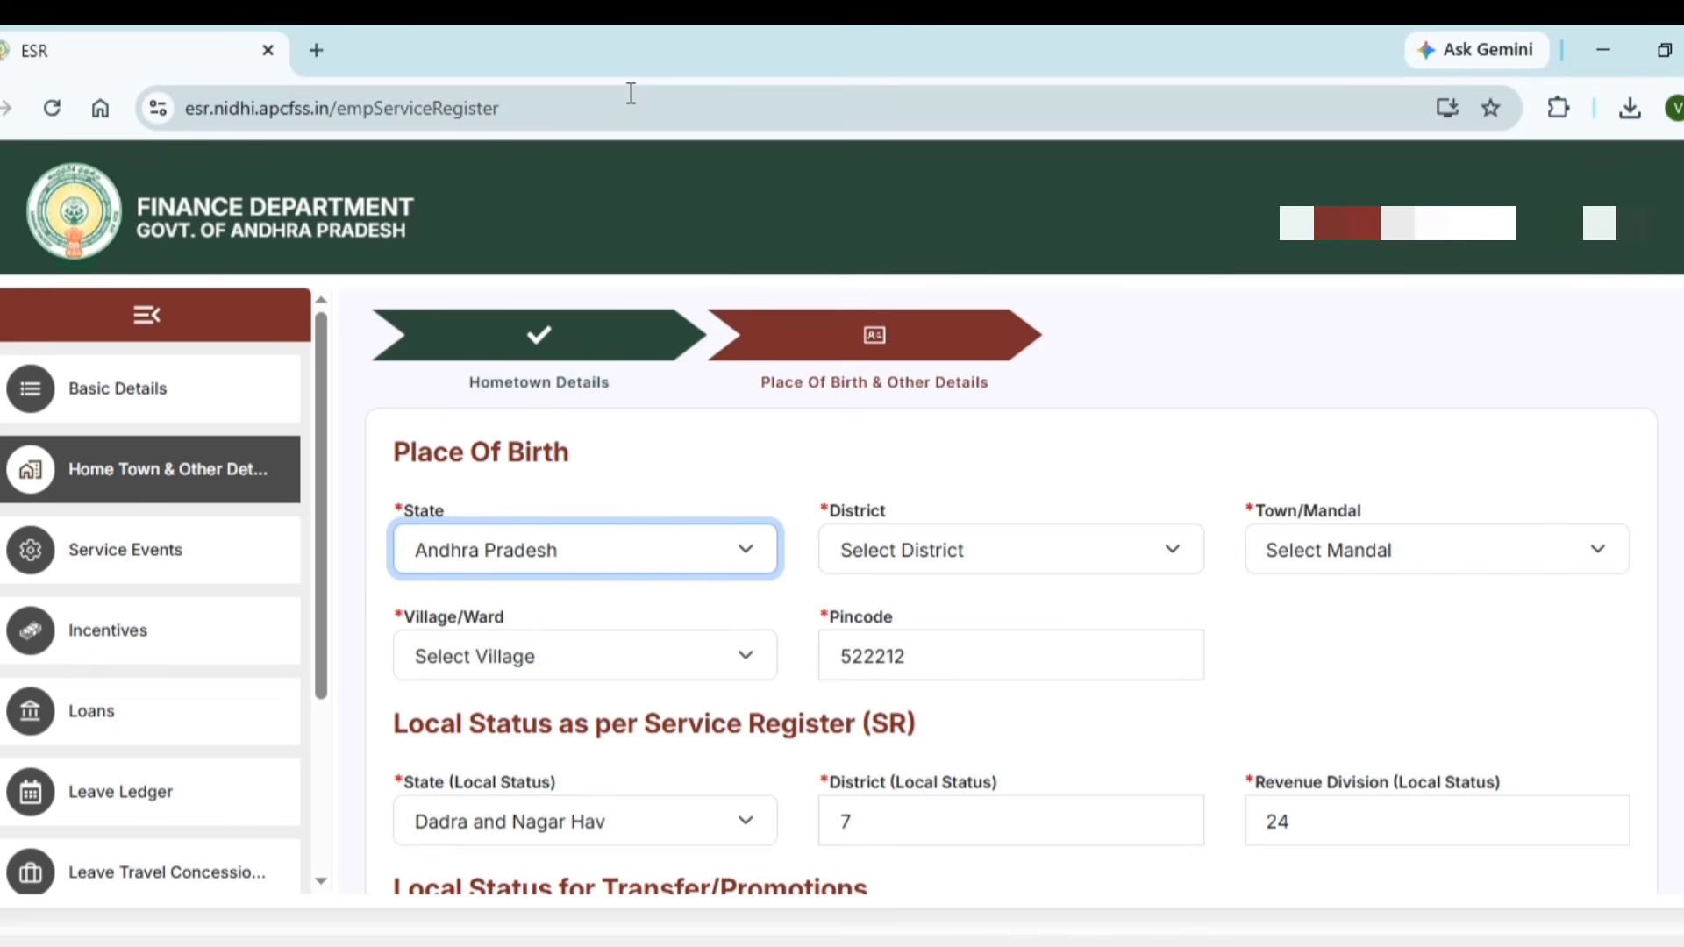
pyautogui.click(840, 543)
pyautogui.click(897, 418)
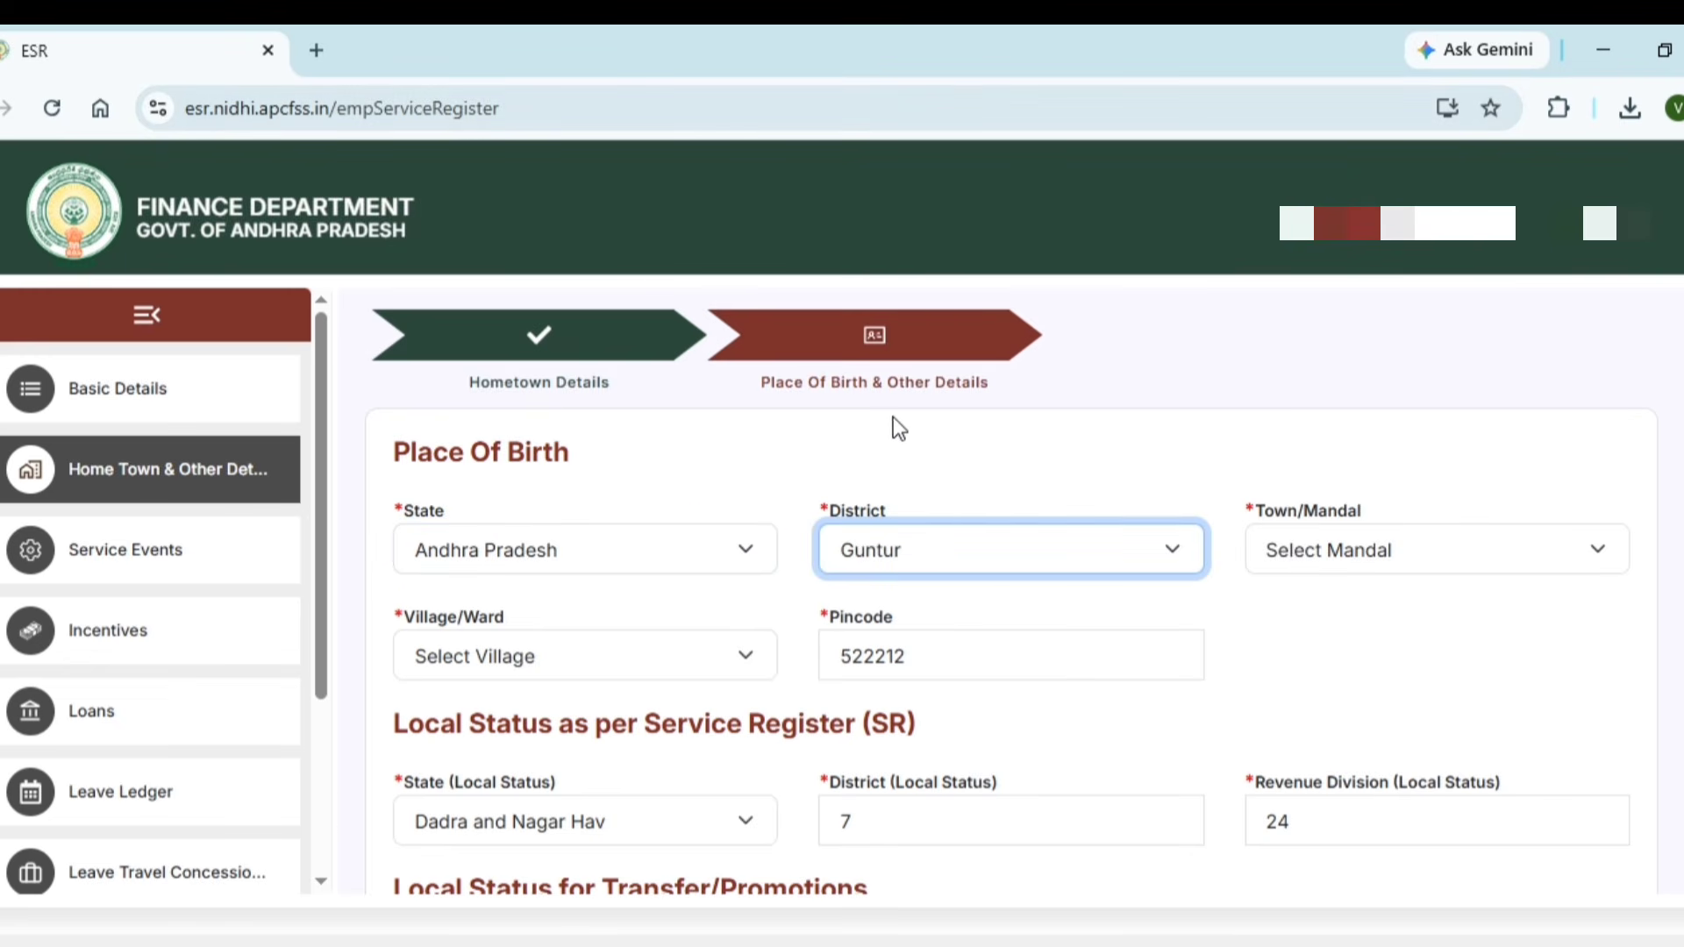
pyautogui.click(1375, 553)
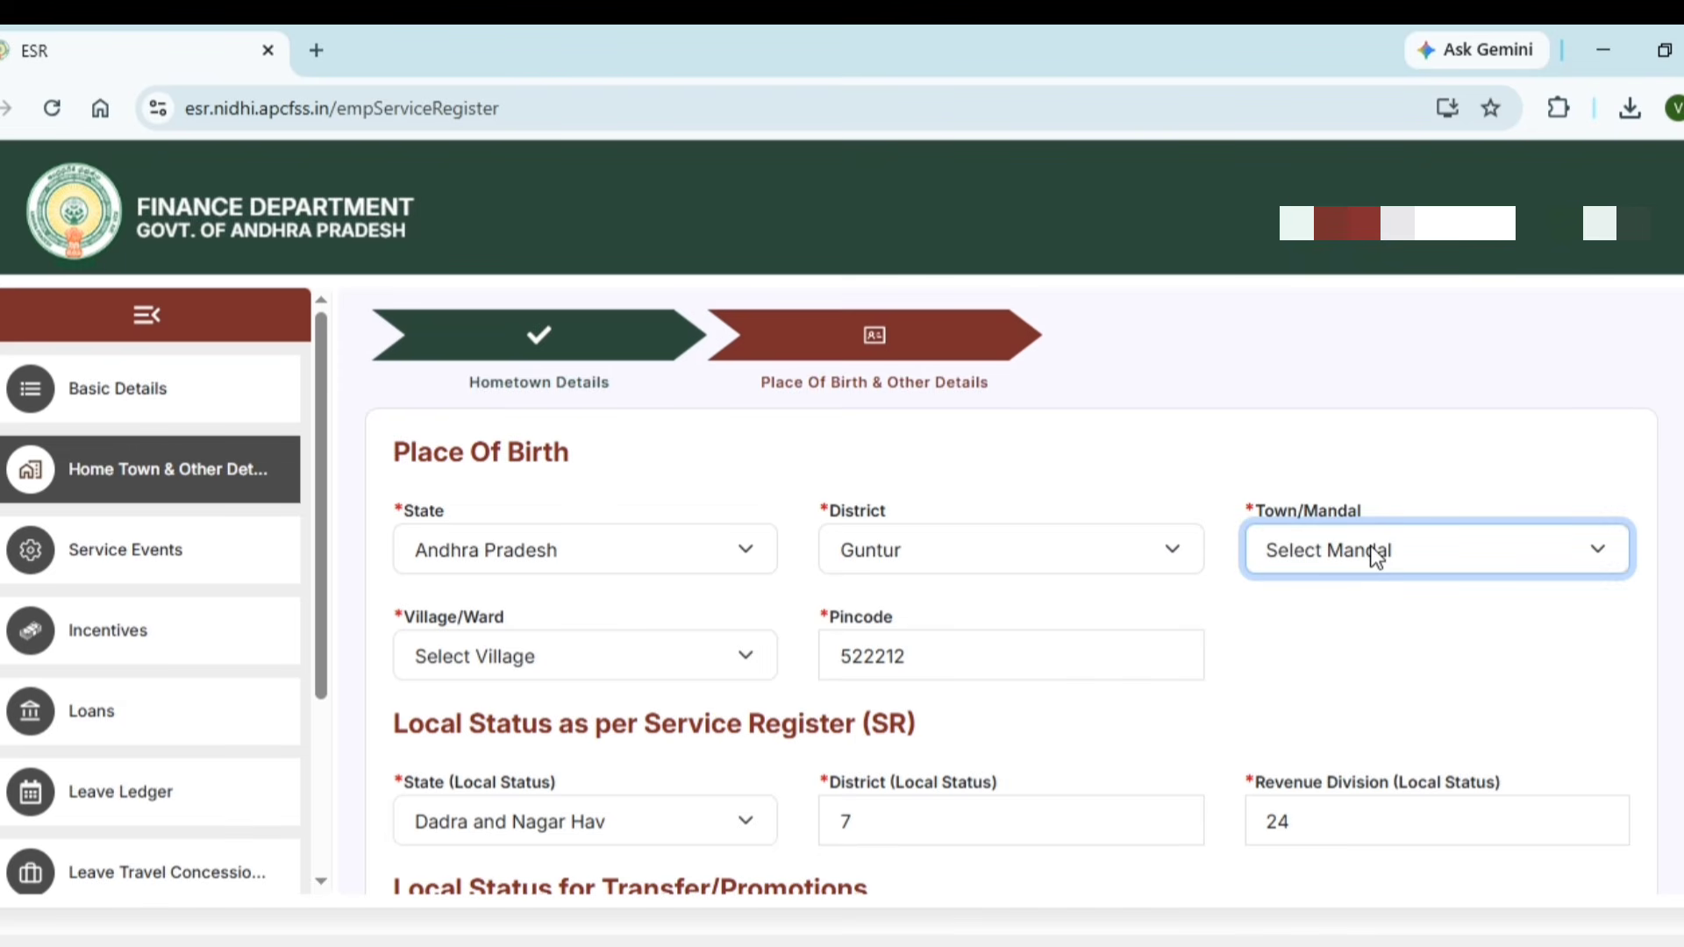
pyautogui.click(1361, 449)
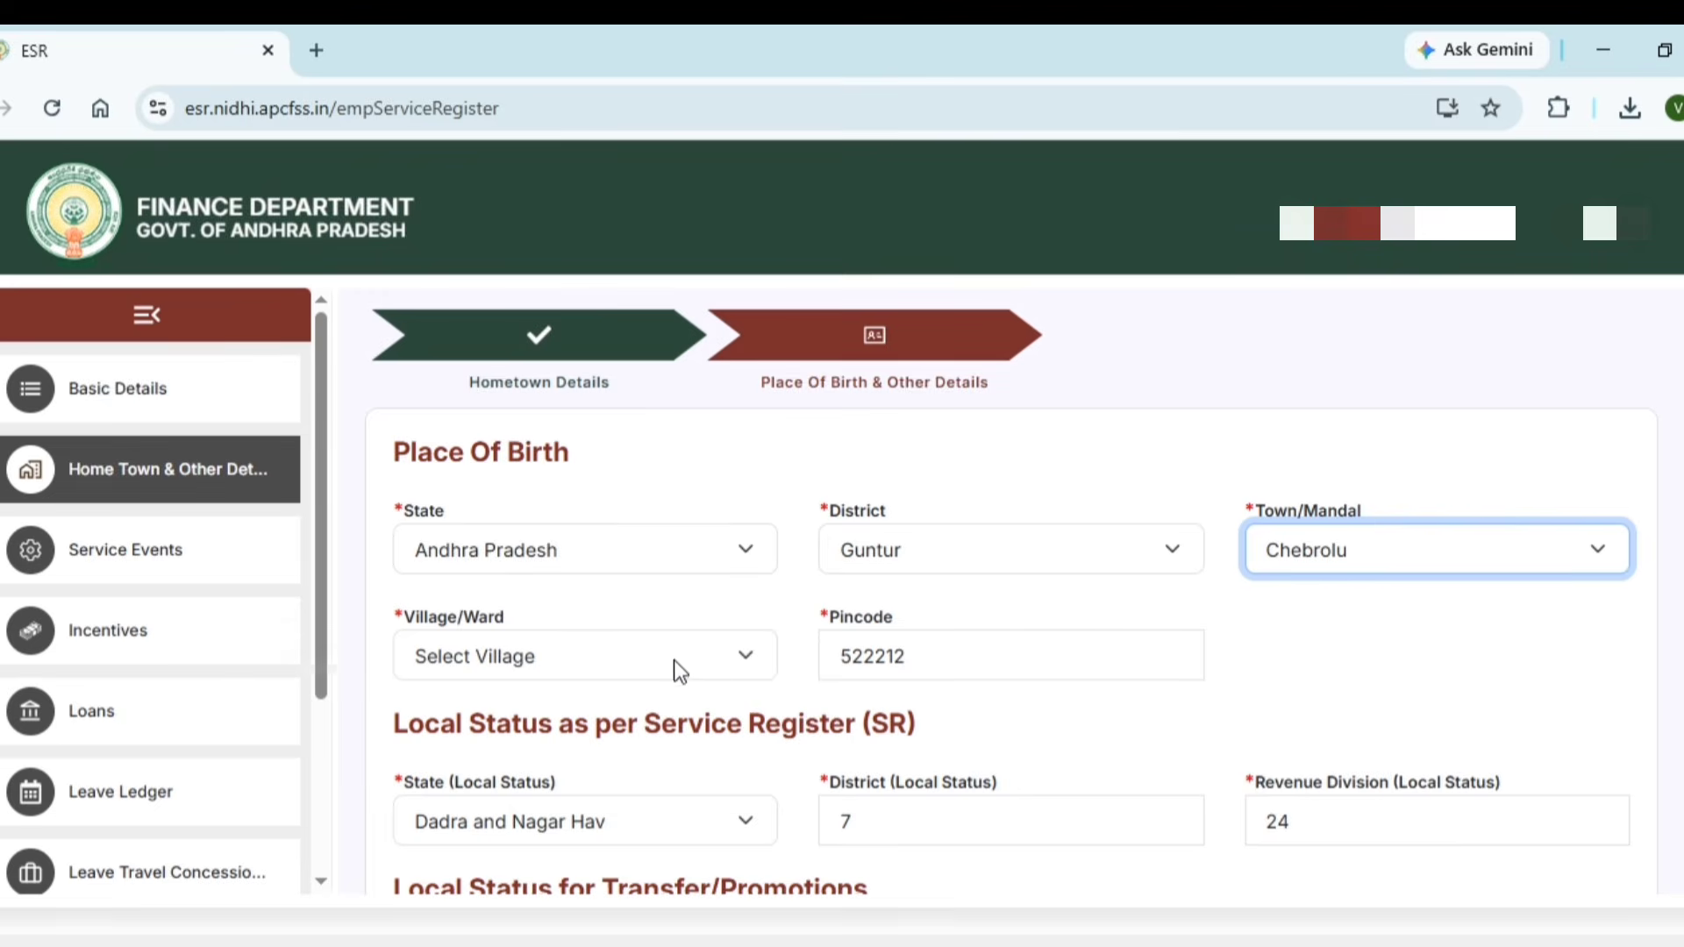
pyautogui.click(664, 656)
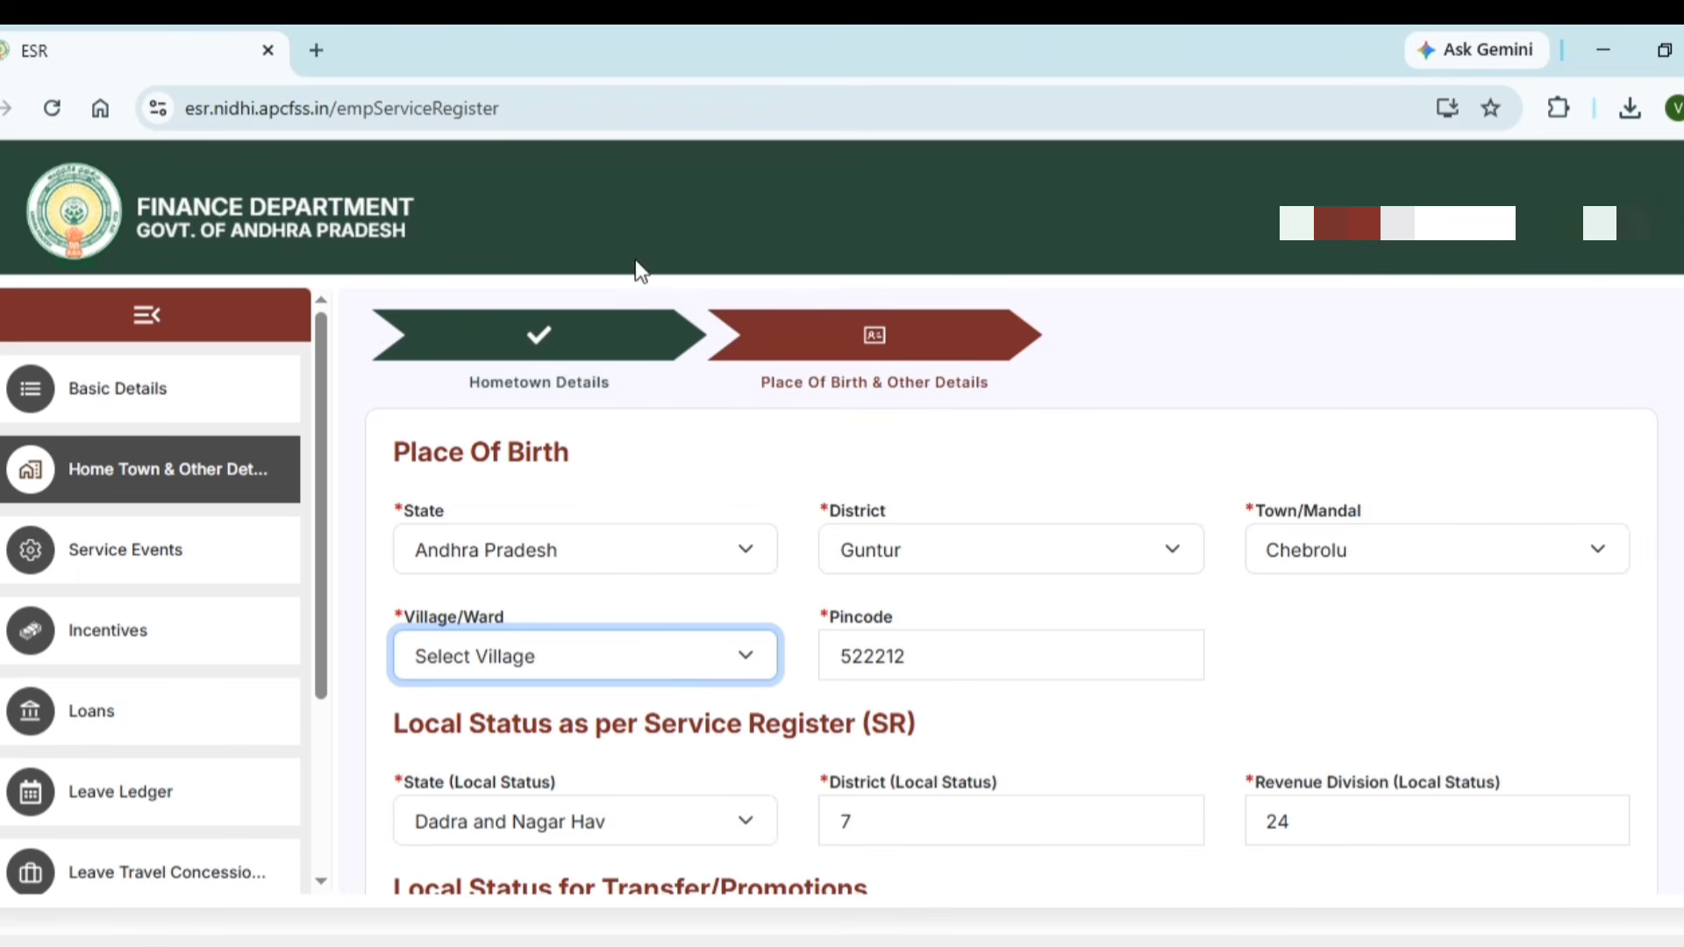
pyautogui.press('Down')
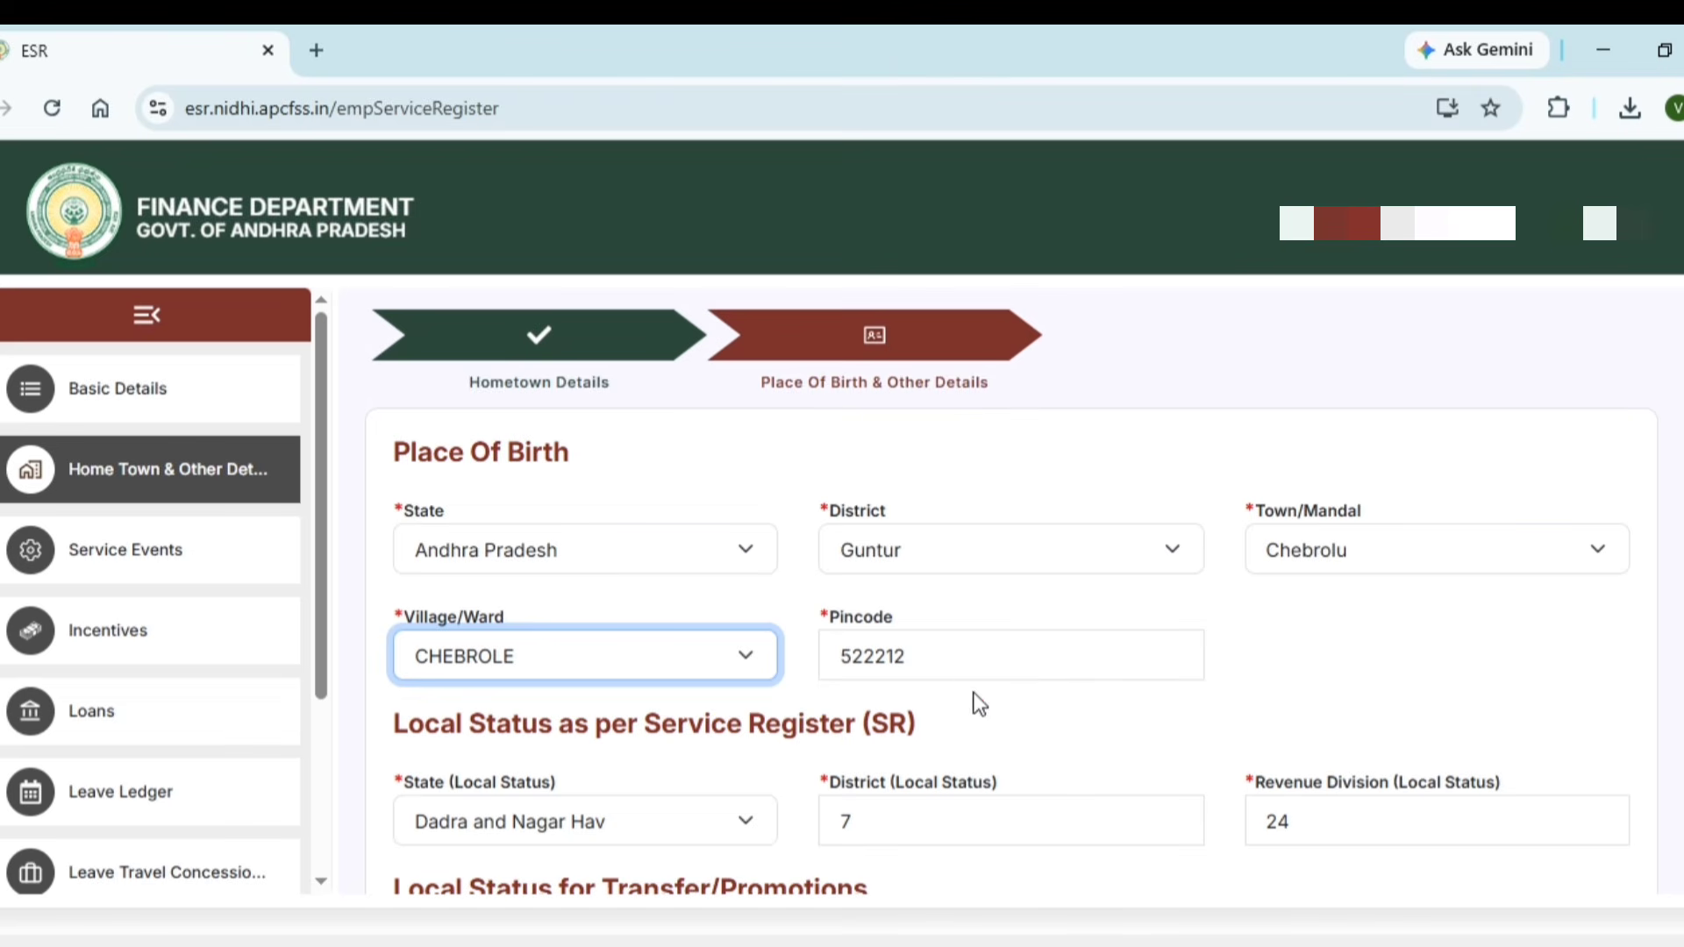
pyautogui.click(962, 719)
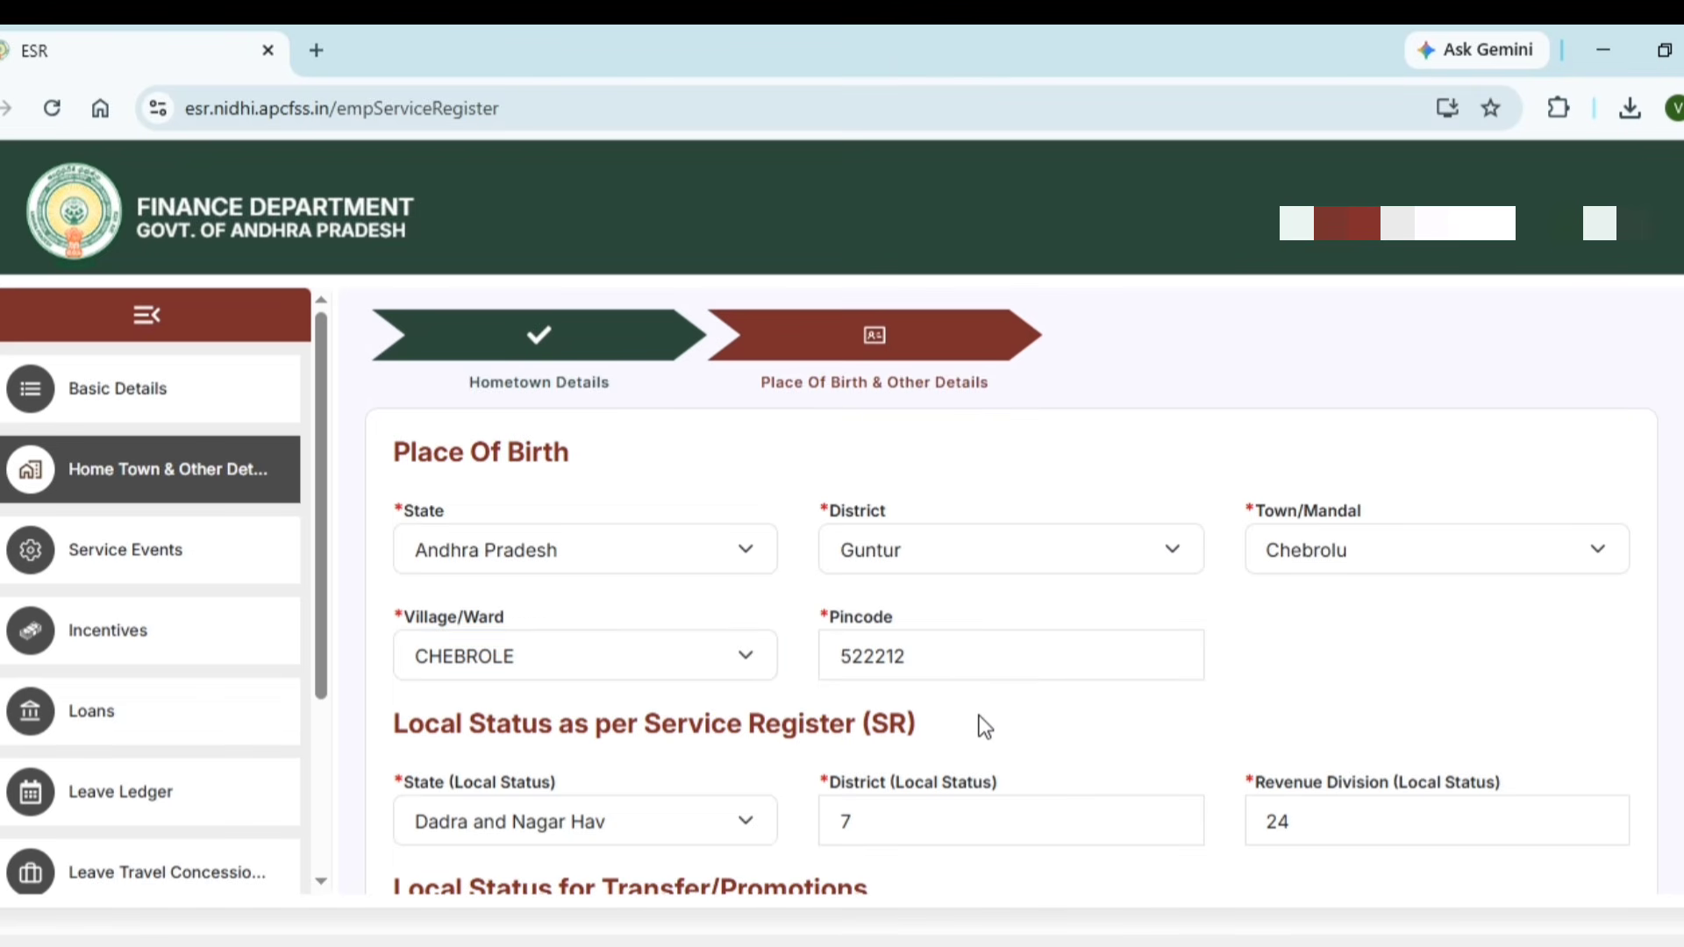
# Set Local Status as per SR to State Andhra Pradesh, District Guntur, Revenue Division GUNTUR
pyautogui.scroll(-3, 986, 714)
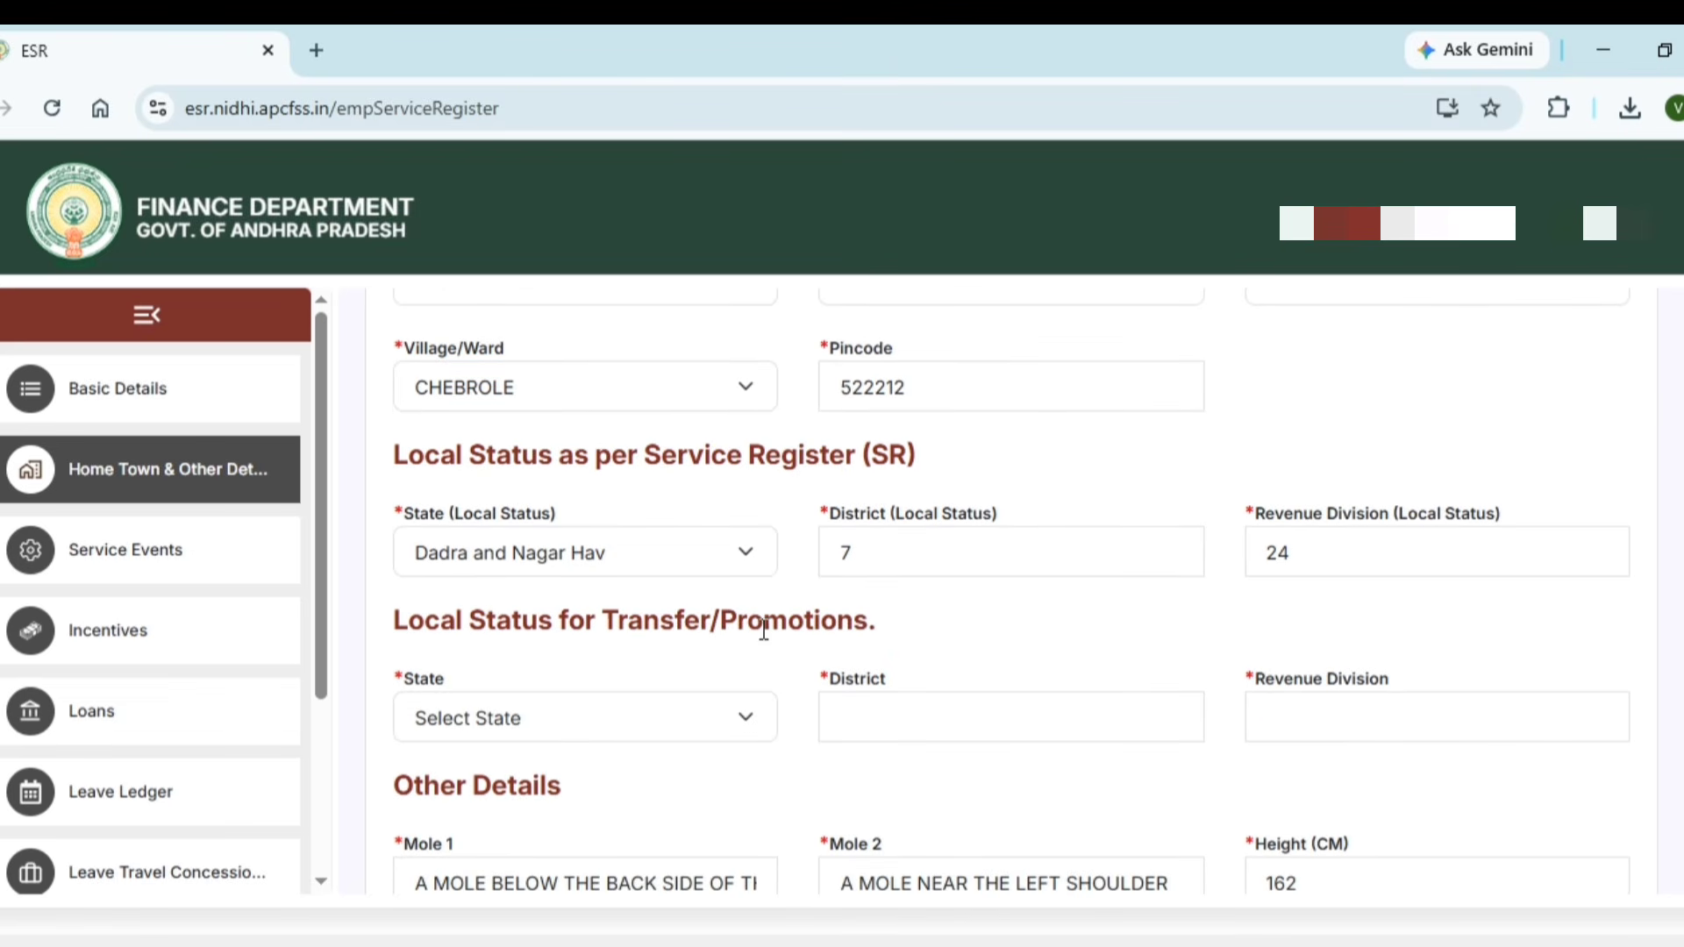
pyautogui.click(655, 555)
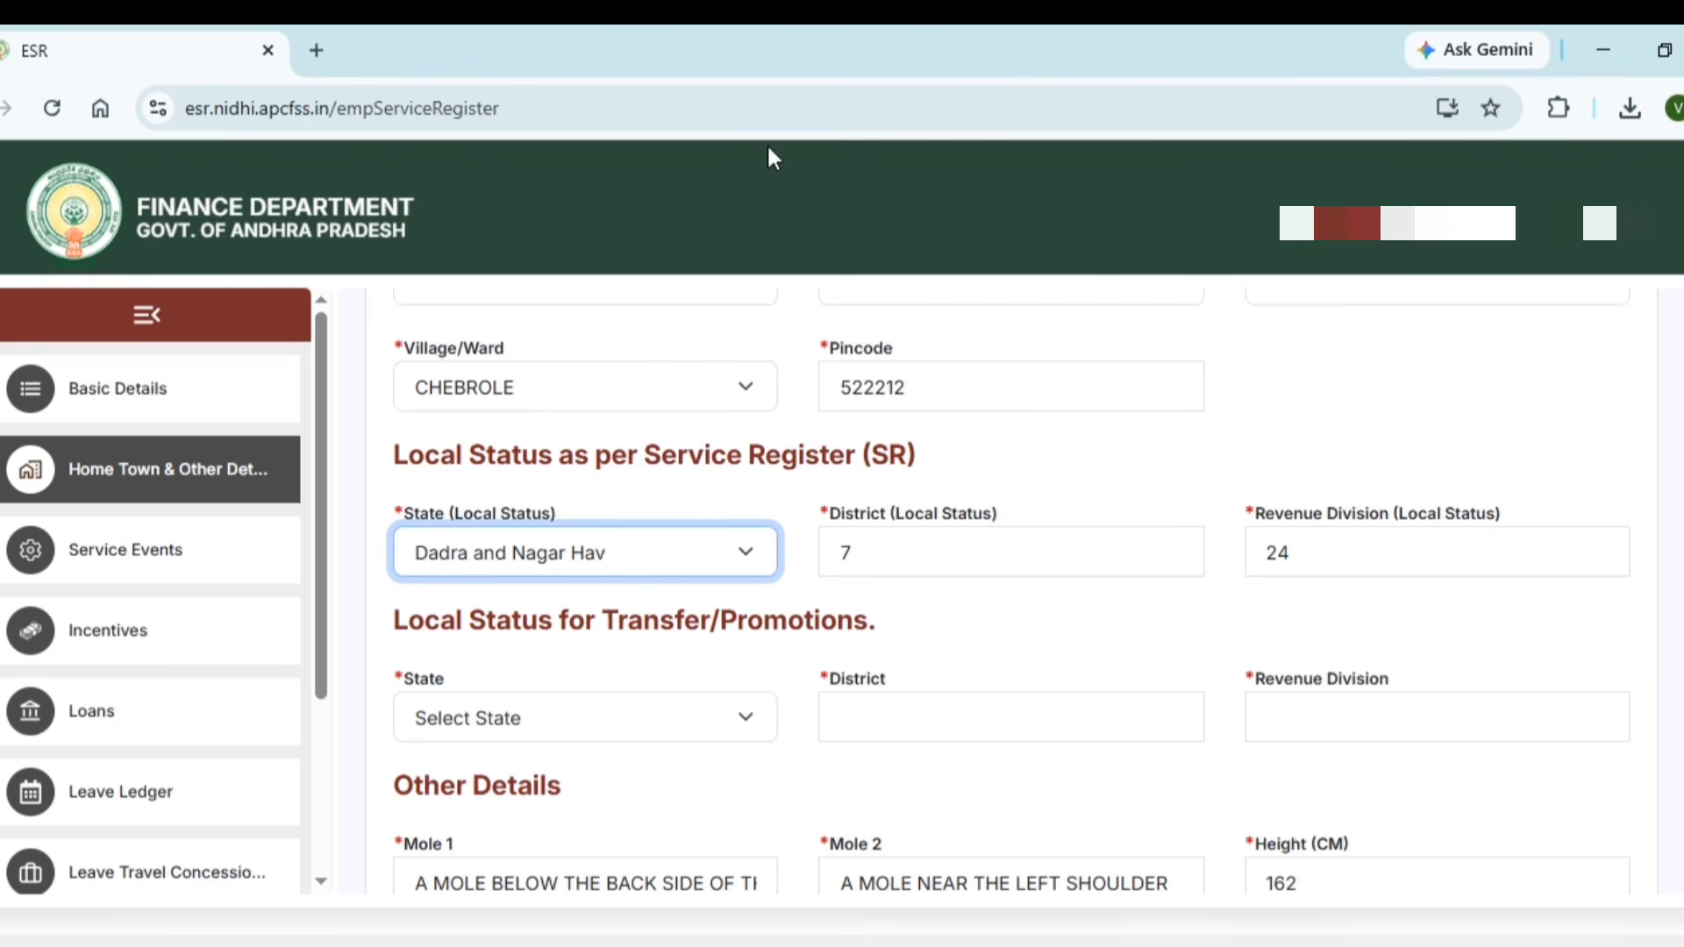
pyautogui.press('a')
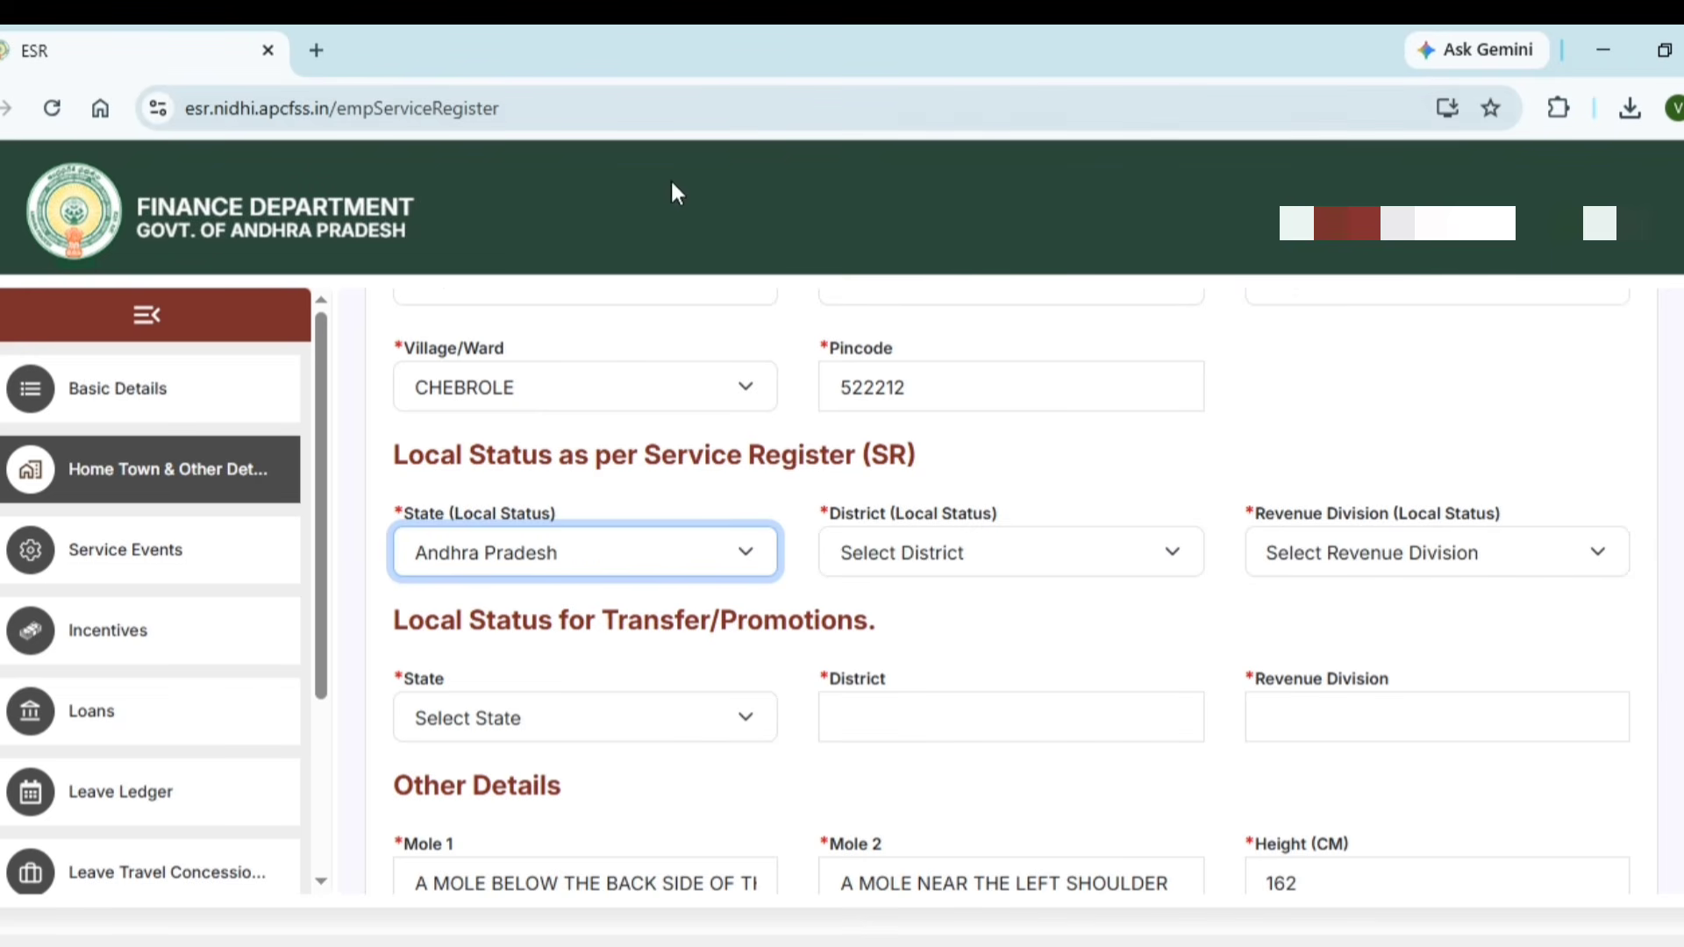
pyautogui.click(899, 548)
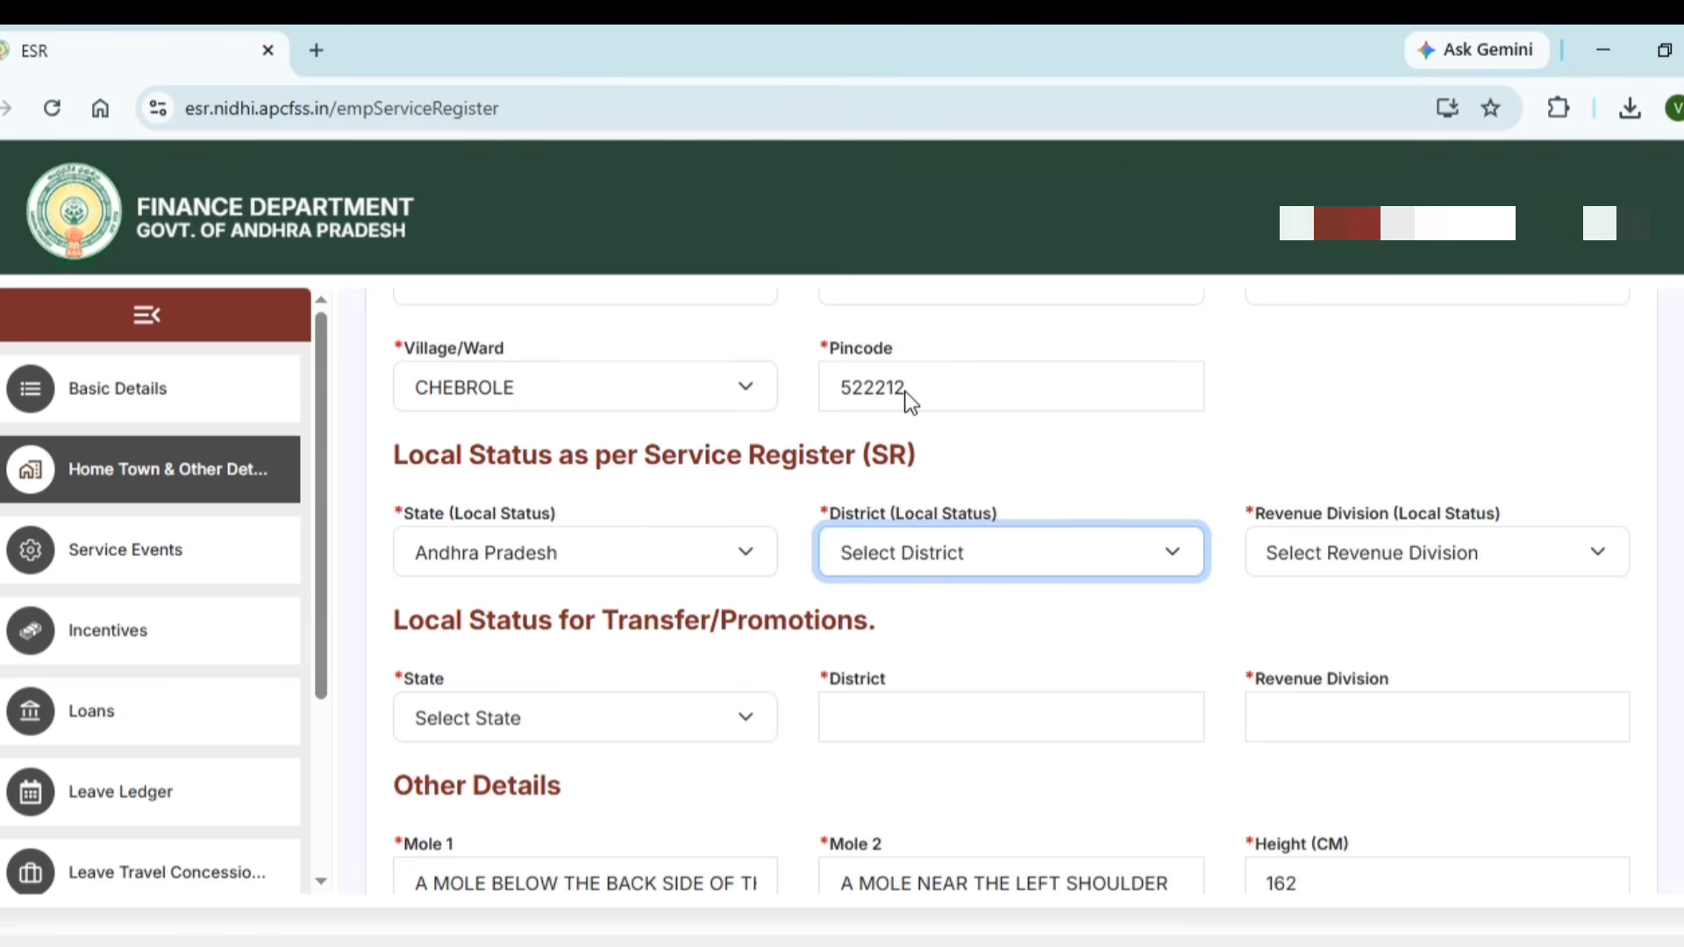
pyautogui.press('g')
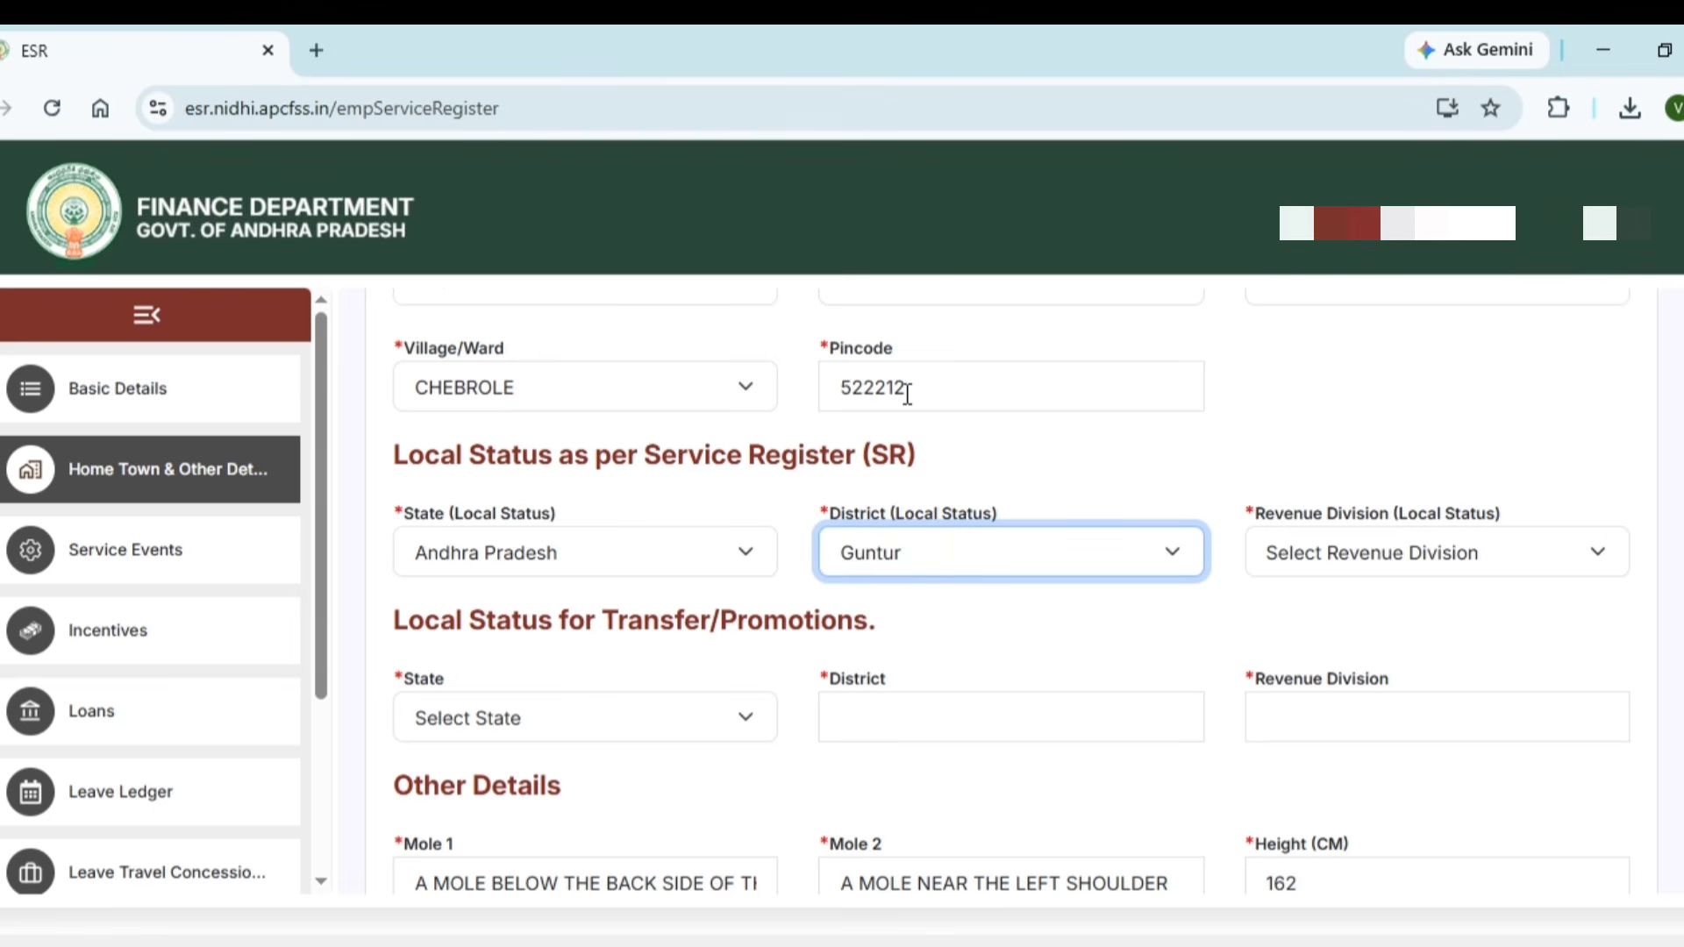
pyautogui.click(1321, 561)
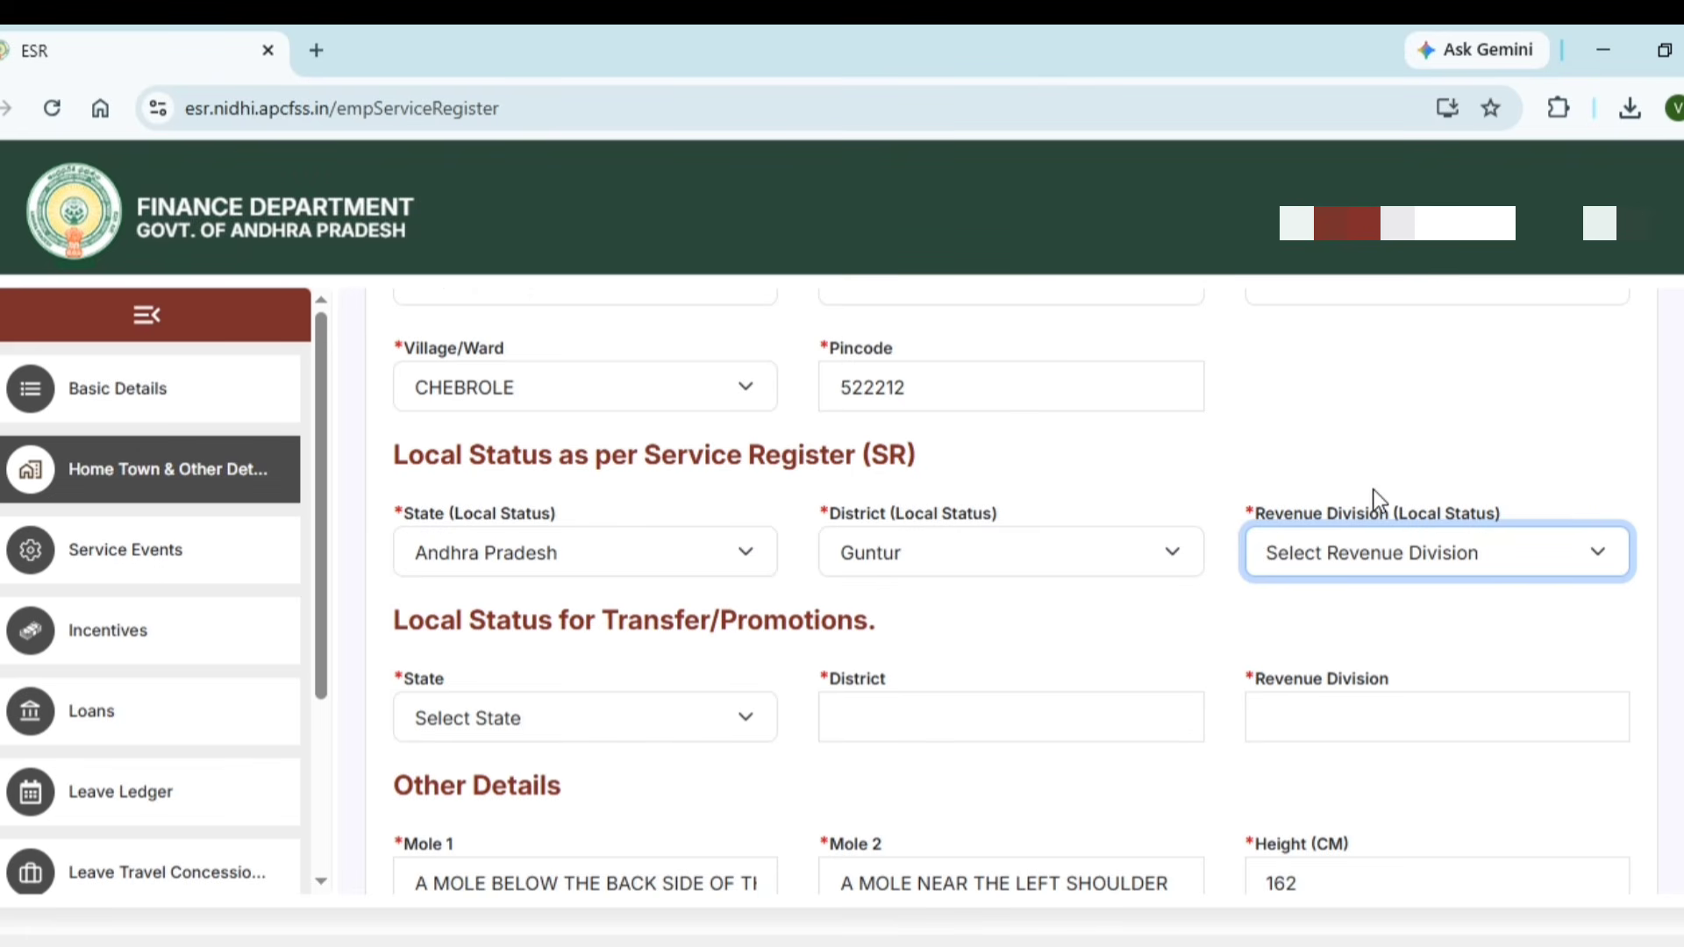
pyautogui.click(1336, 286)
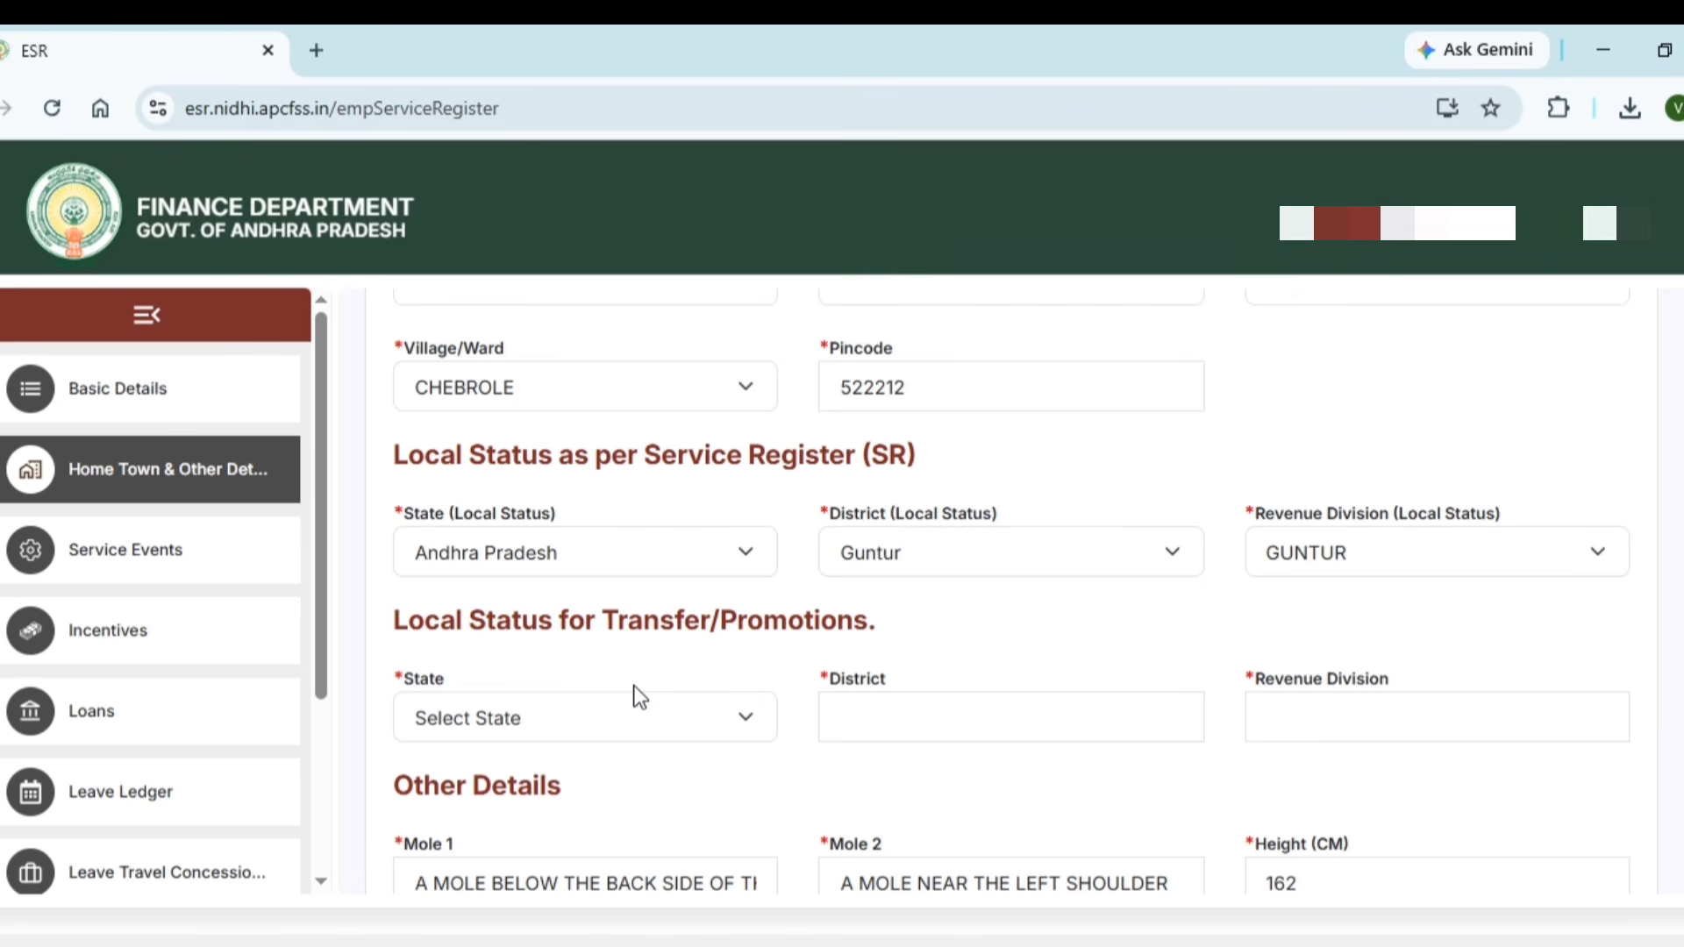
# Set Local Status for Transfer/Promotions to Andhra Pradesh, Guntur district, revenue division GUNTUR
pyautogui.click(635, 716)
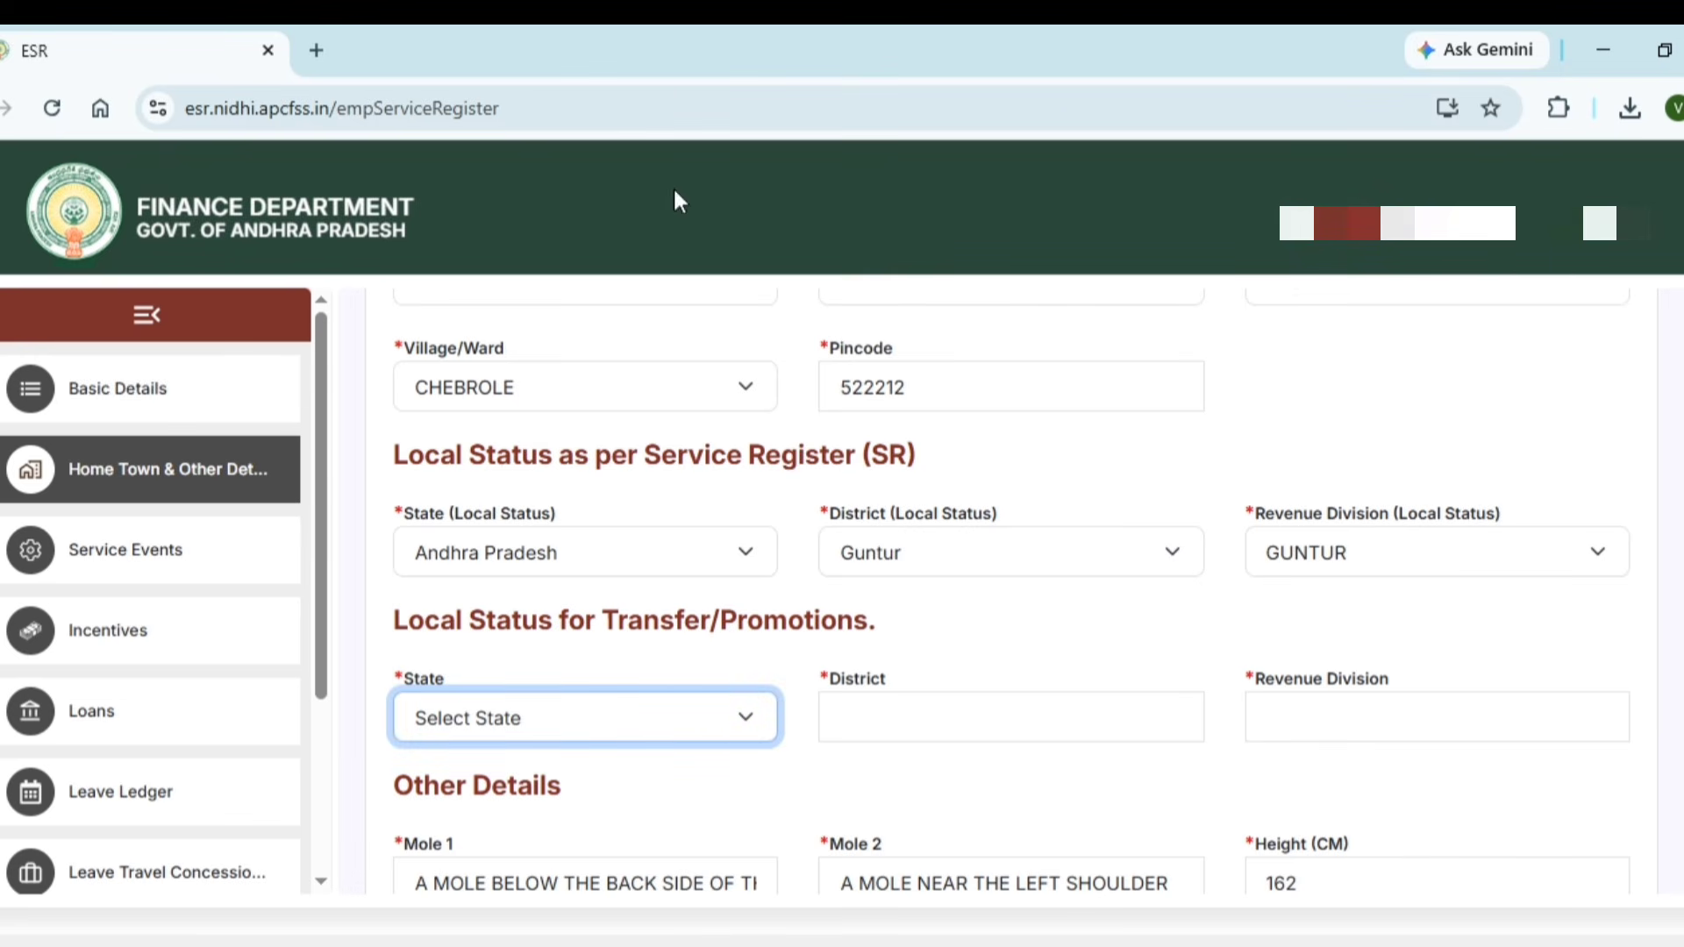
pyautogui.click(659, 79)
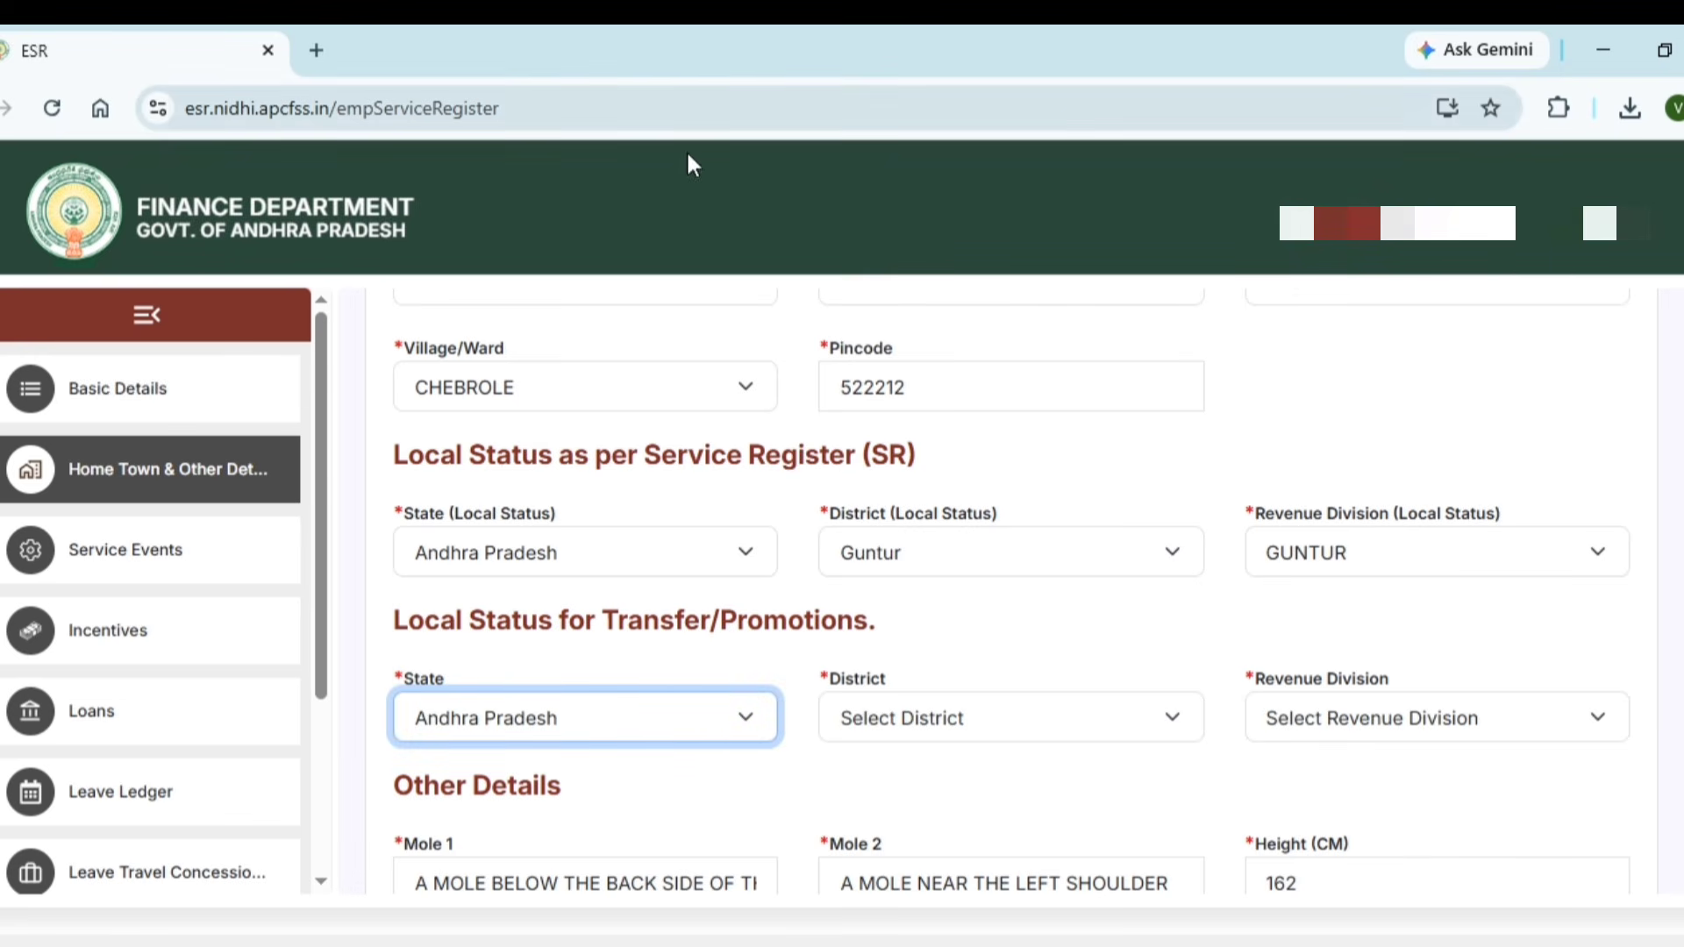
pyautogui.click(901, 713)
pyautogui.press('g')
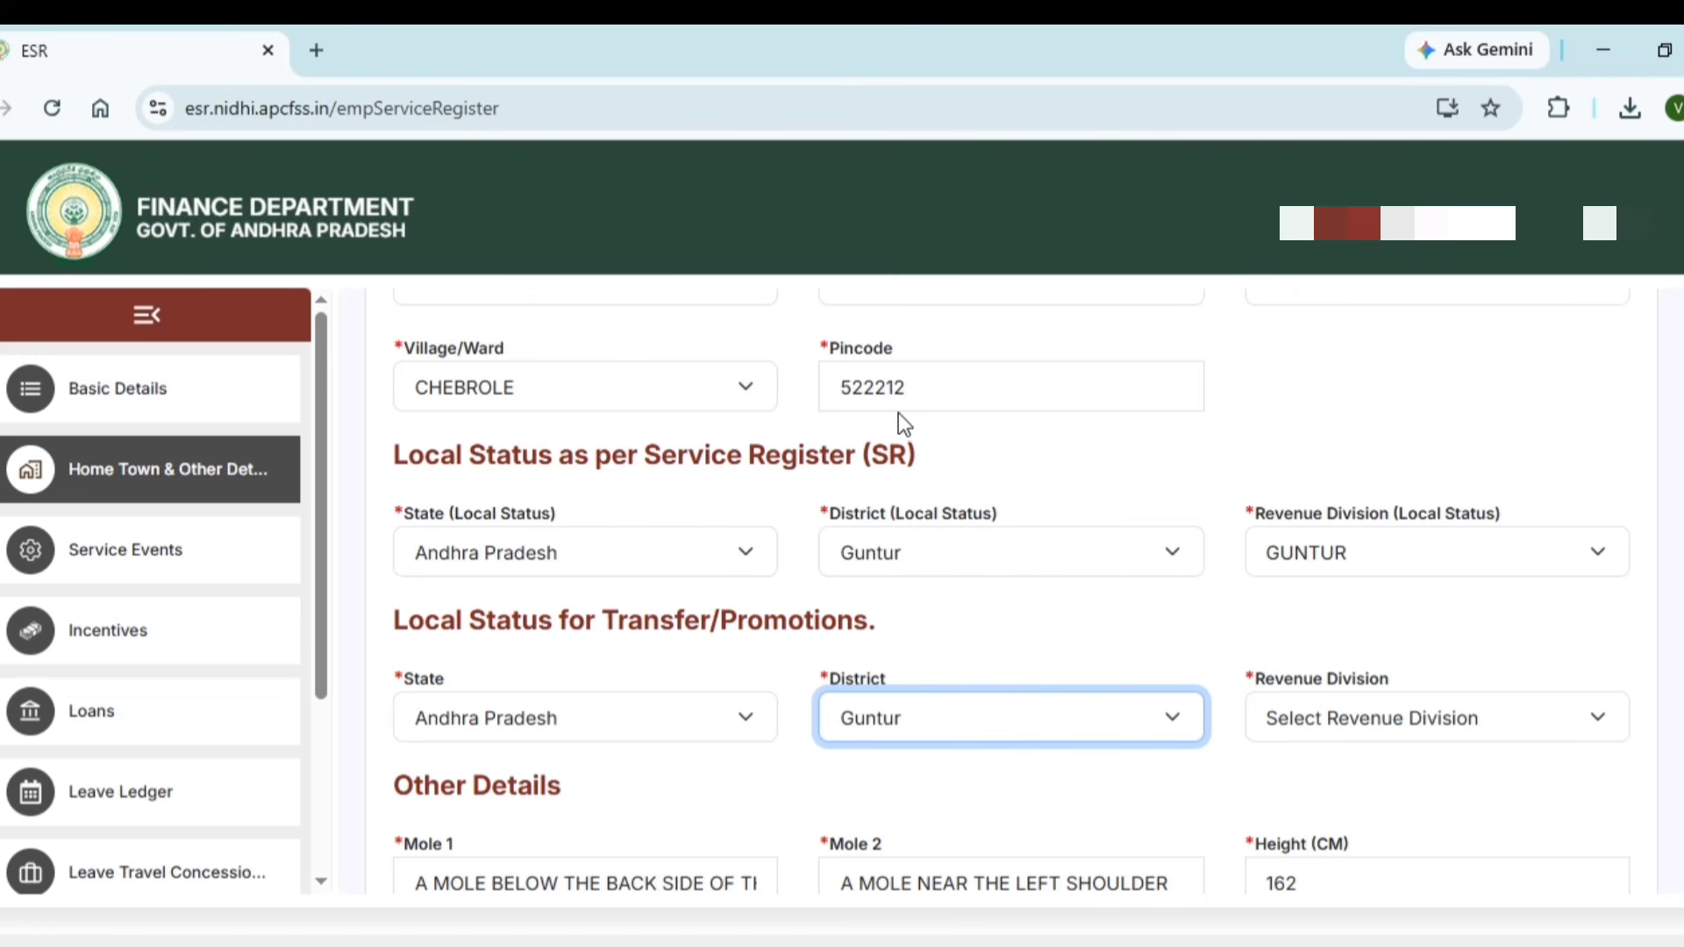
pyautogui.click(1298, 723)
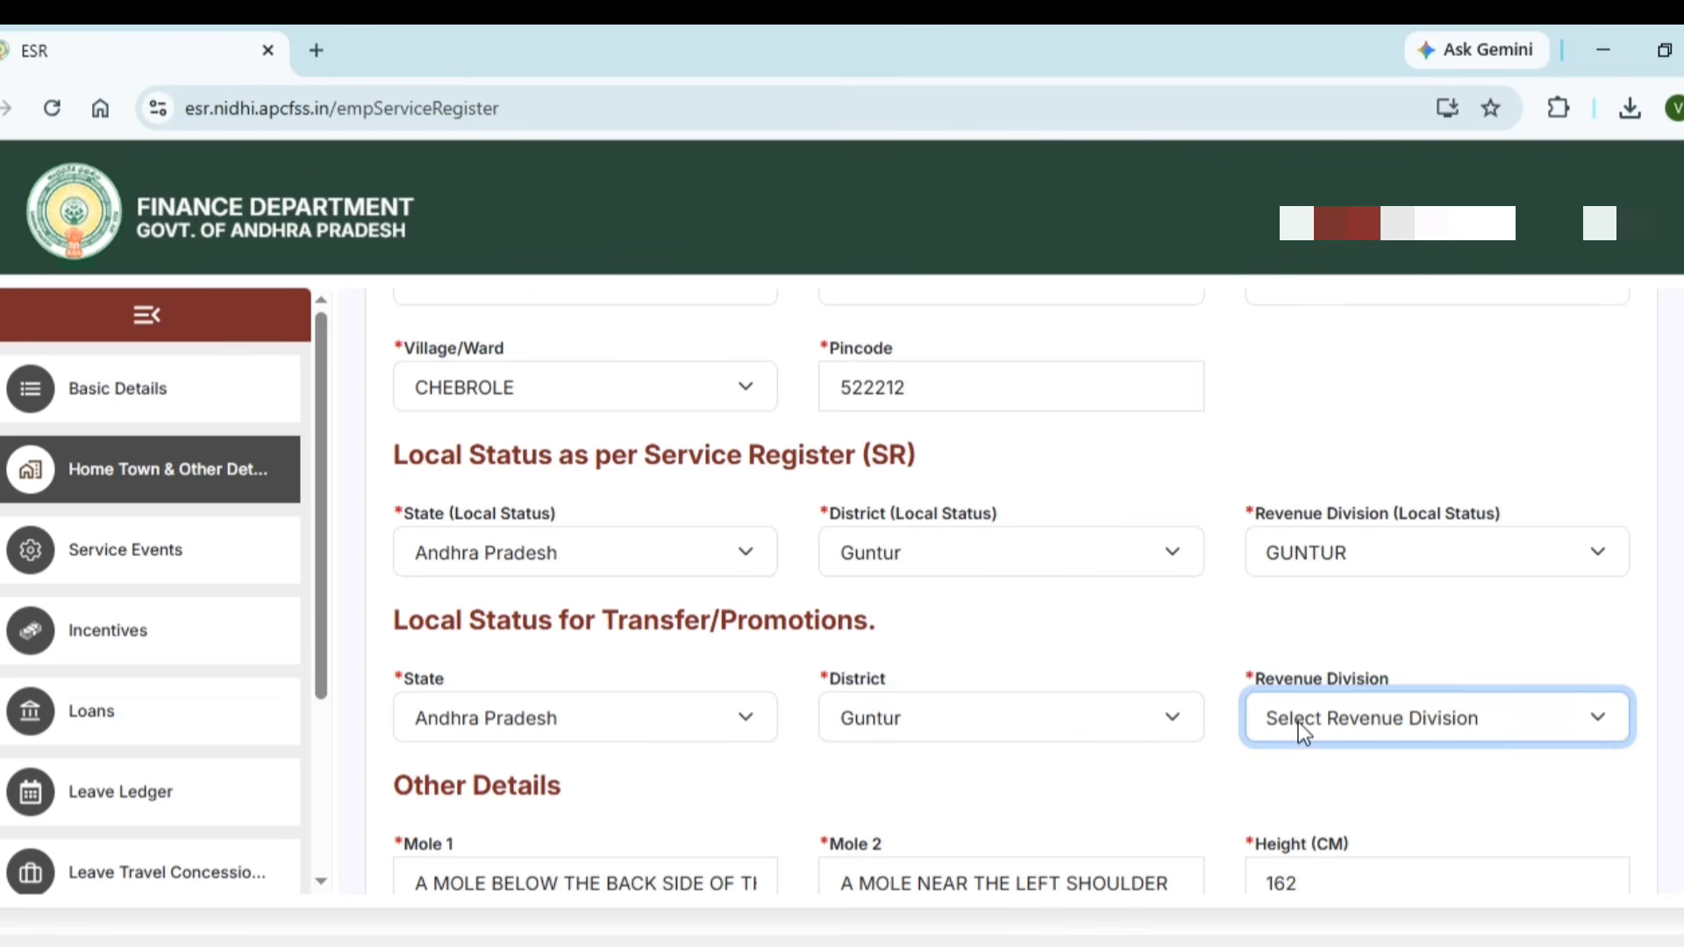
pyautogui.press('g')
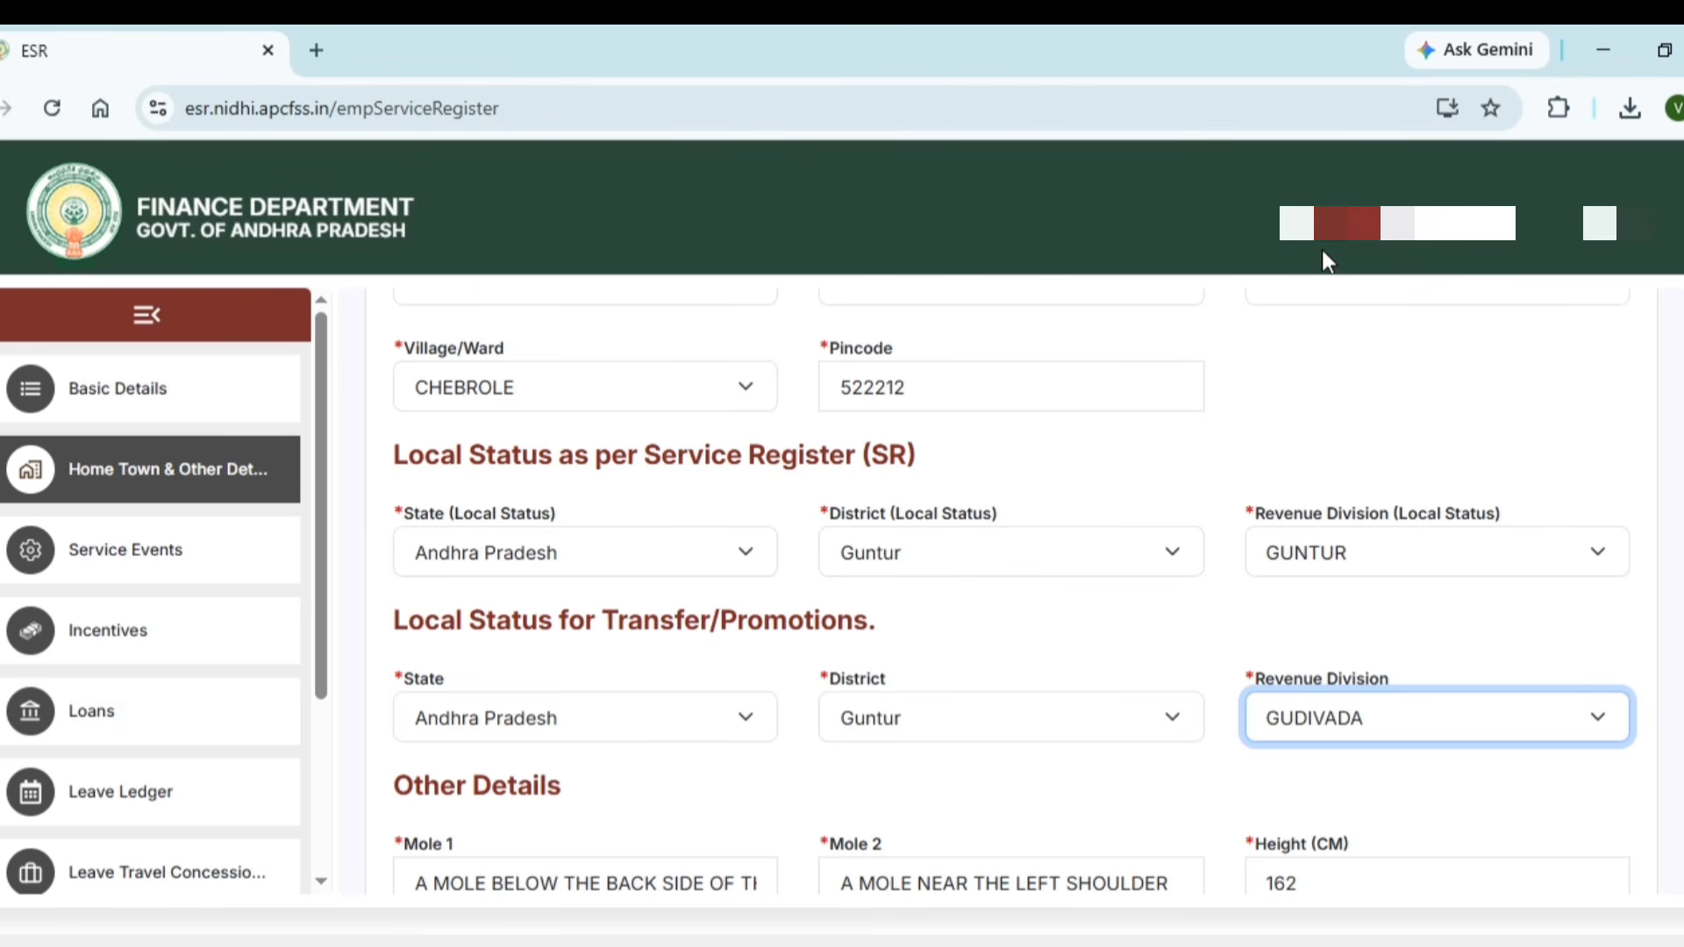
pyautogui.press('Down')
pyautogui.scroll(-2, 860, 843)
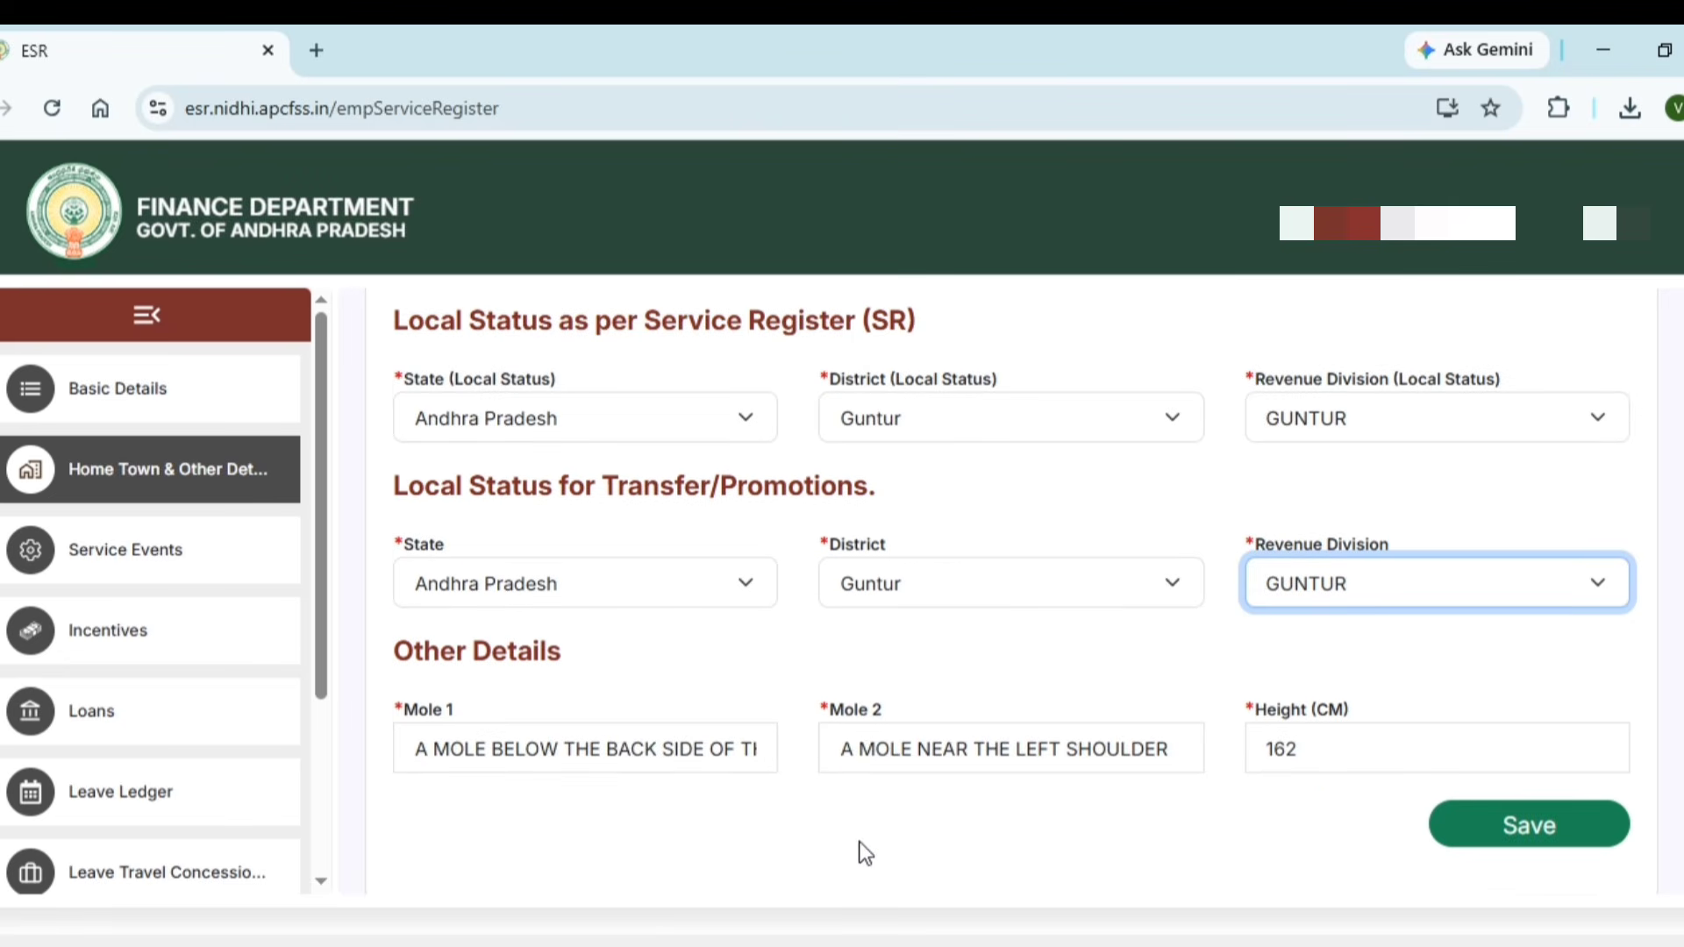
pyautogui.click(642, 881)
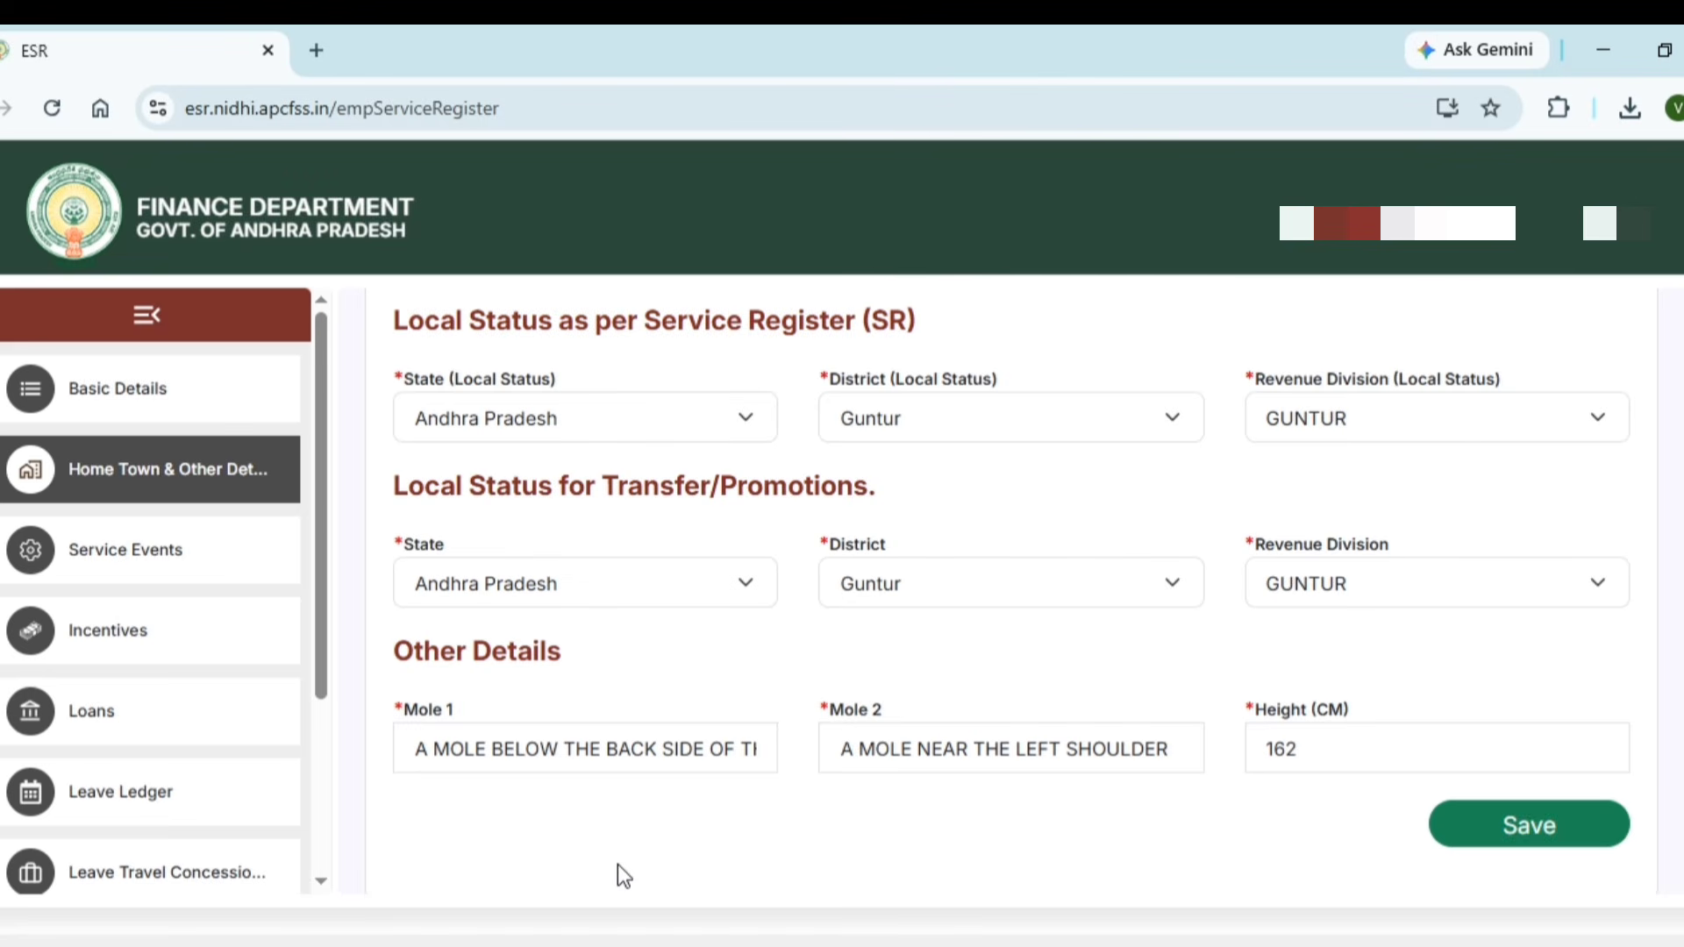
# Append 'E NECK' to the Mole 1 description and save the Place of Birth & Local Status details
pyautogui.click(718, 762)
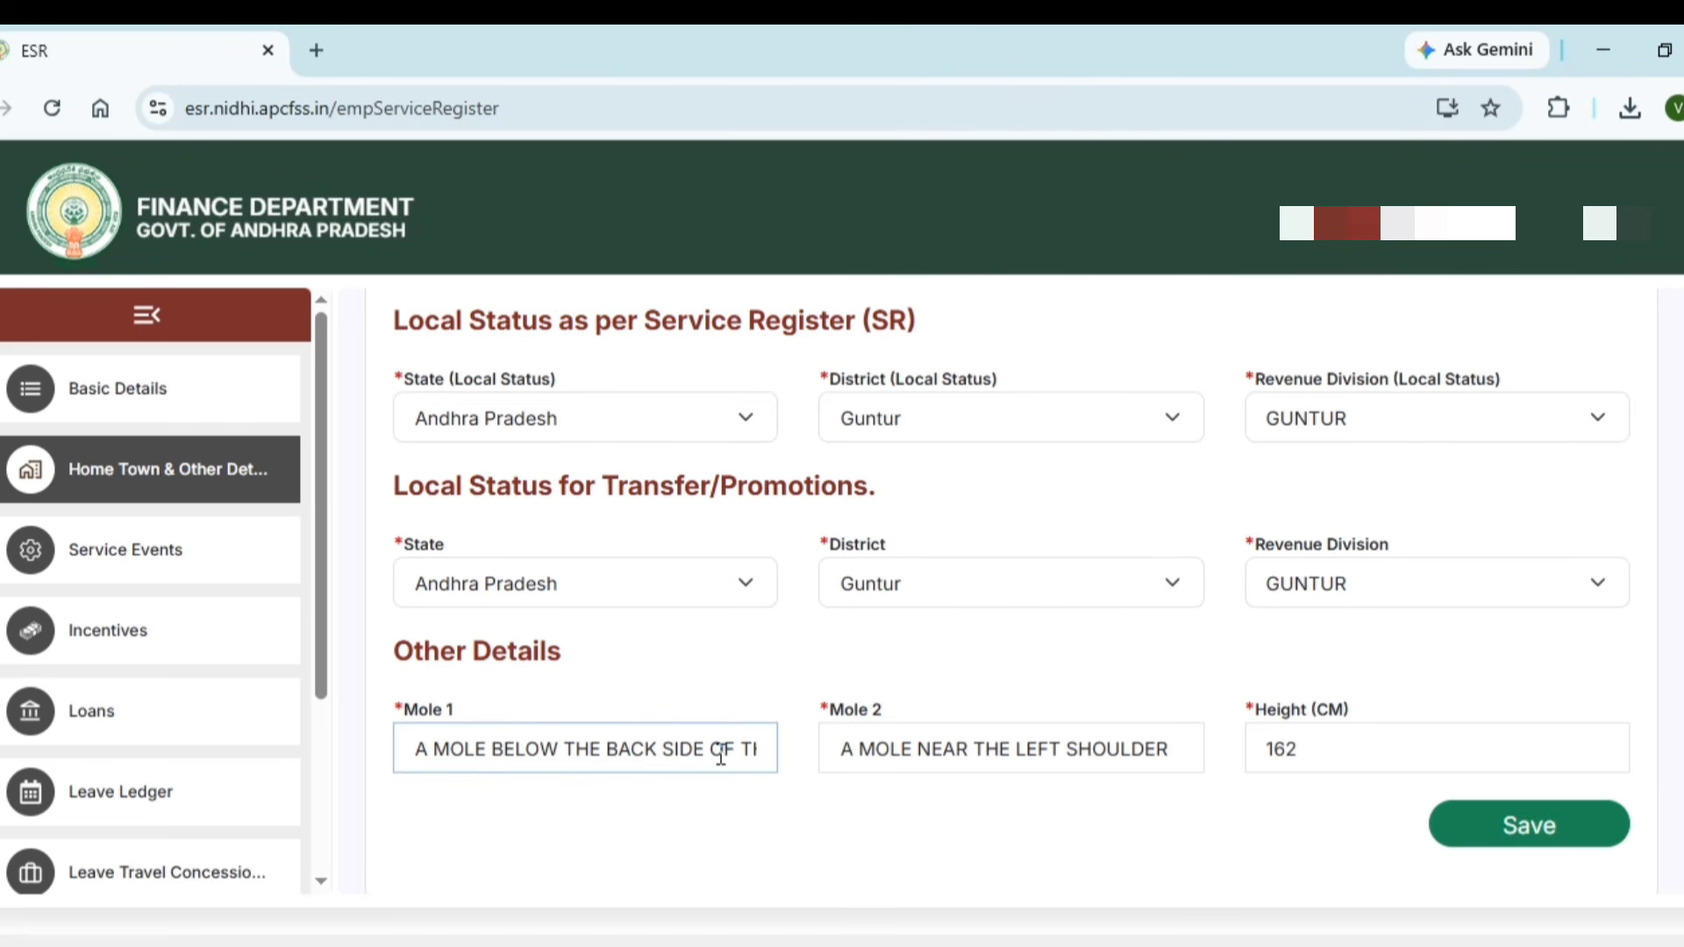
pyautogui.press('Right')
pyautogui.press('Right')
pyautogui.press('Right')
pyautogui.press('Right')
pyautogui.write('E NECK')
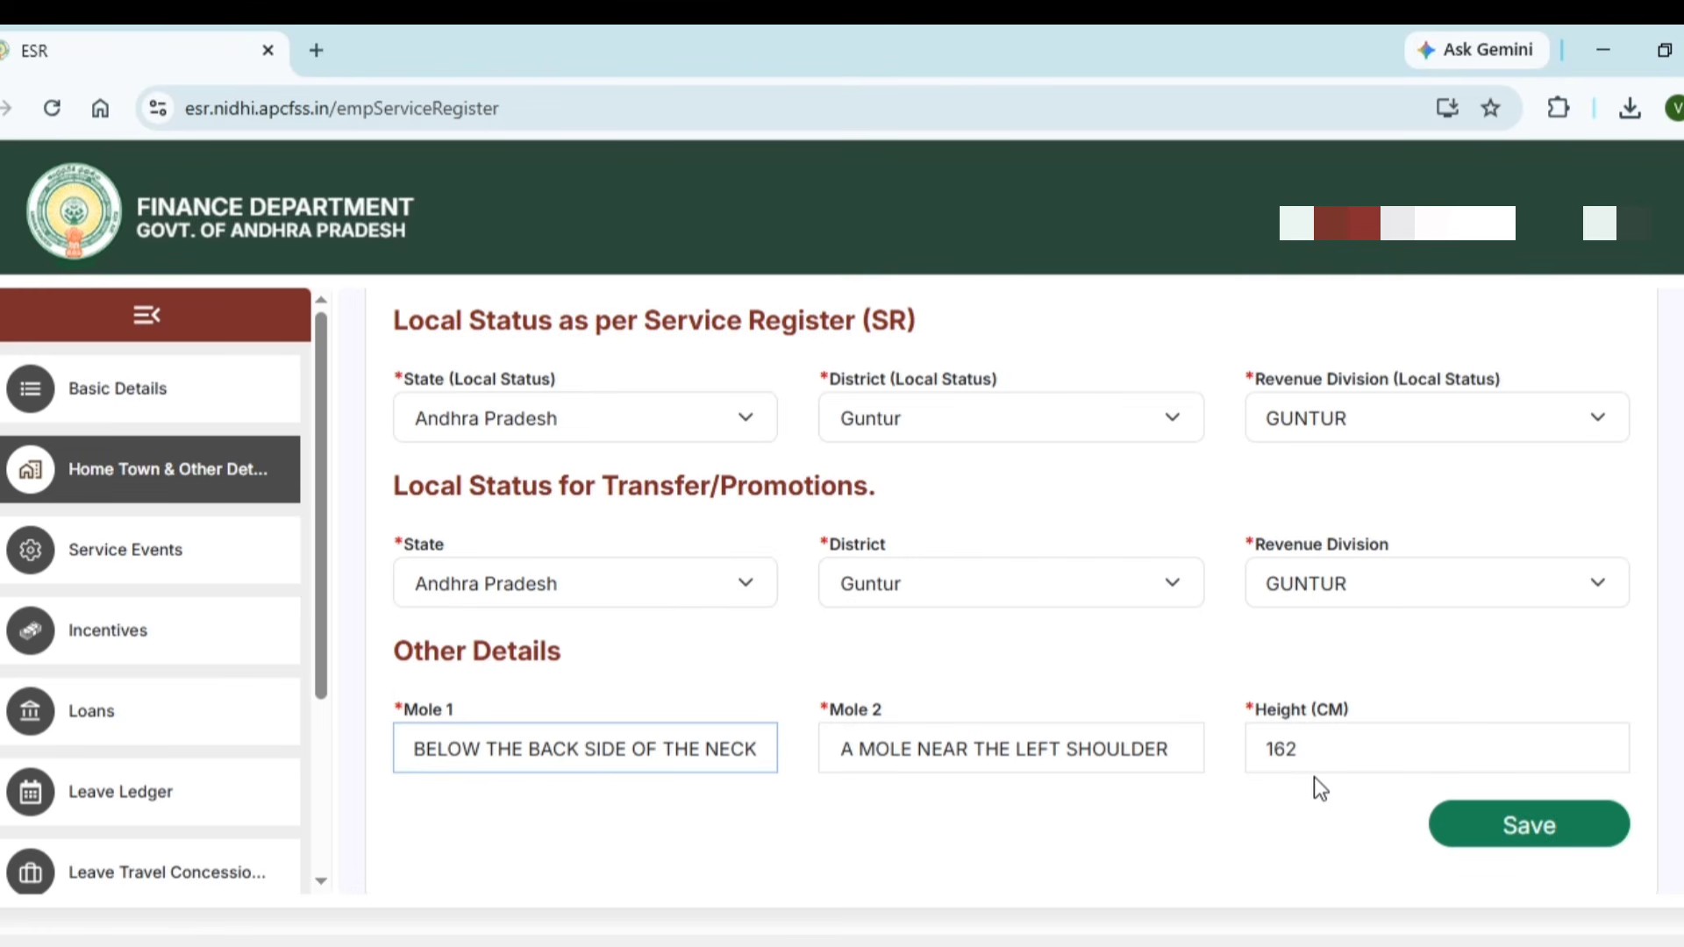
pyautogui.click(1494, 844)
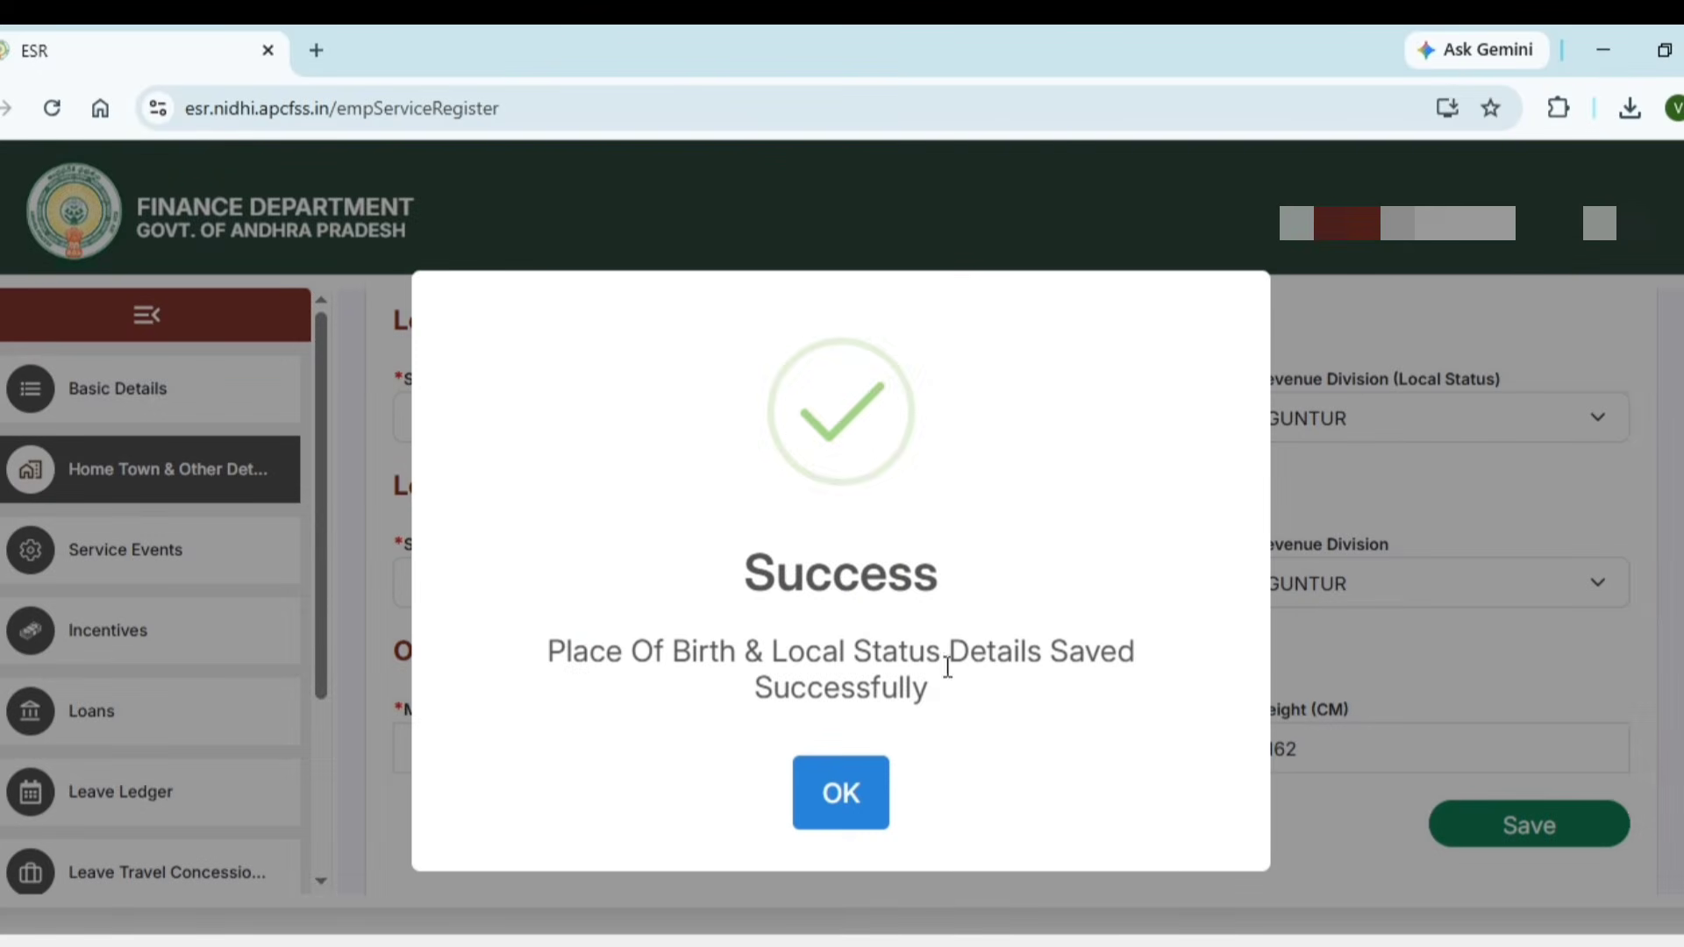
# Close the success message and review the saved Andhra Pradesh, Guntur, Chebrolu, CHEBROLE values
pyautogui.click(849, 793)
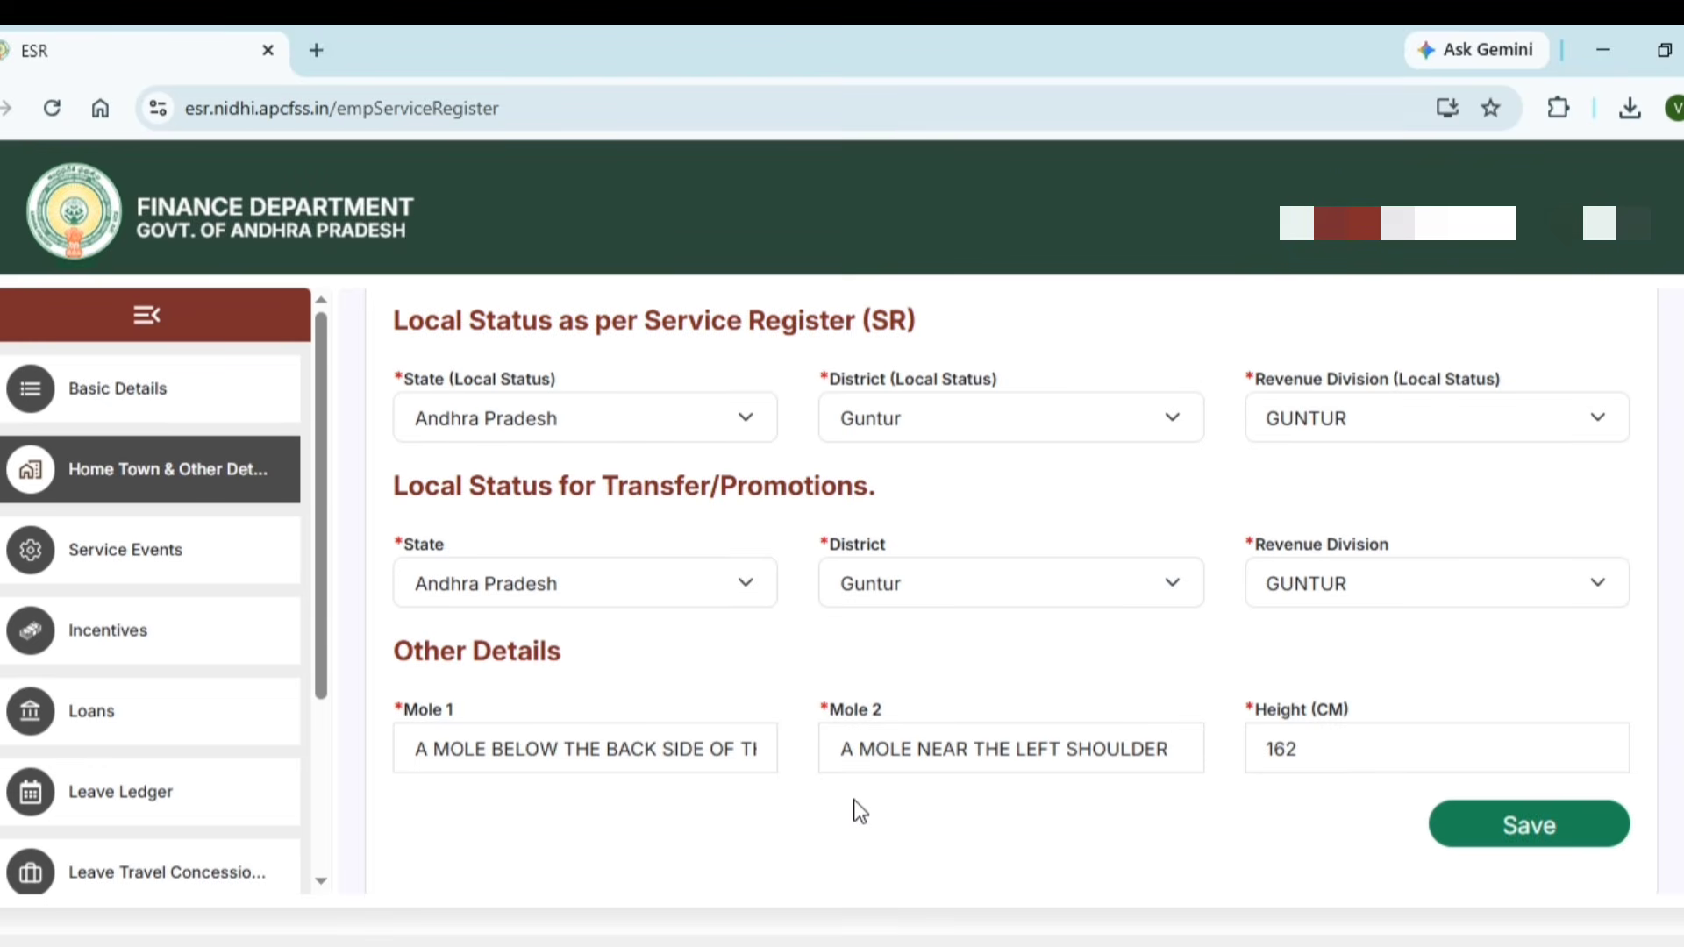
pyautogui.scroll(7, 990, 793)
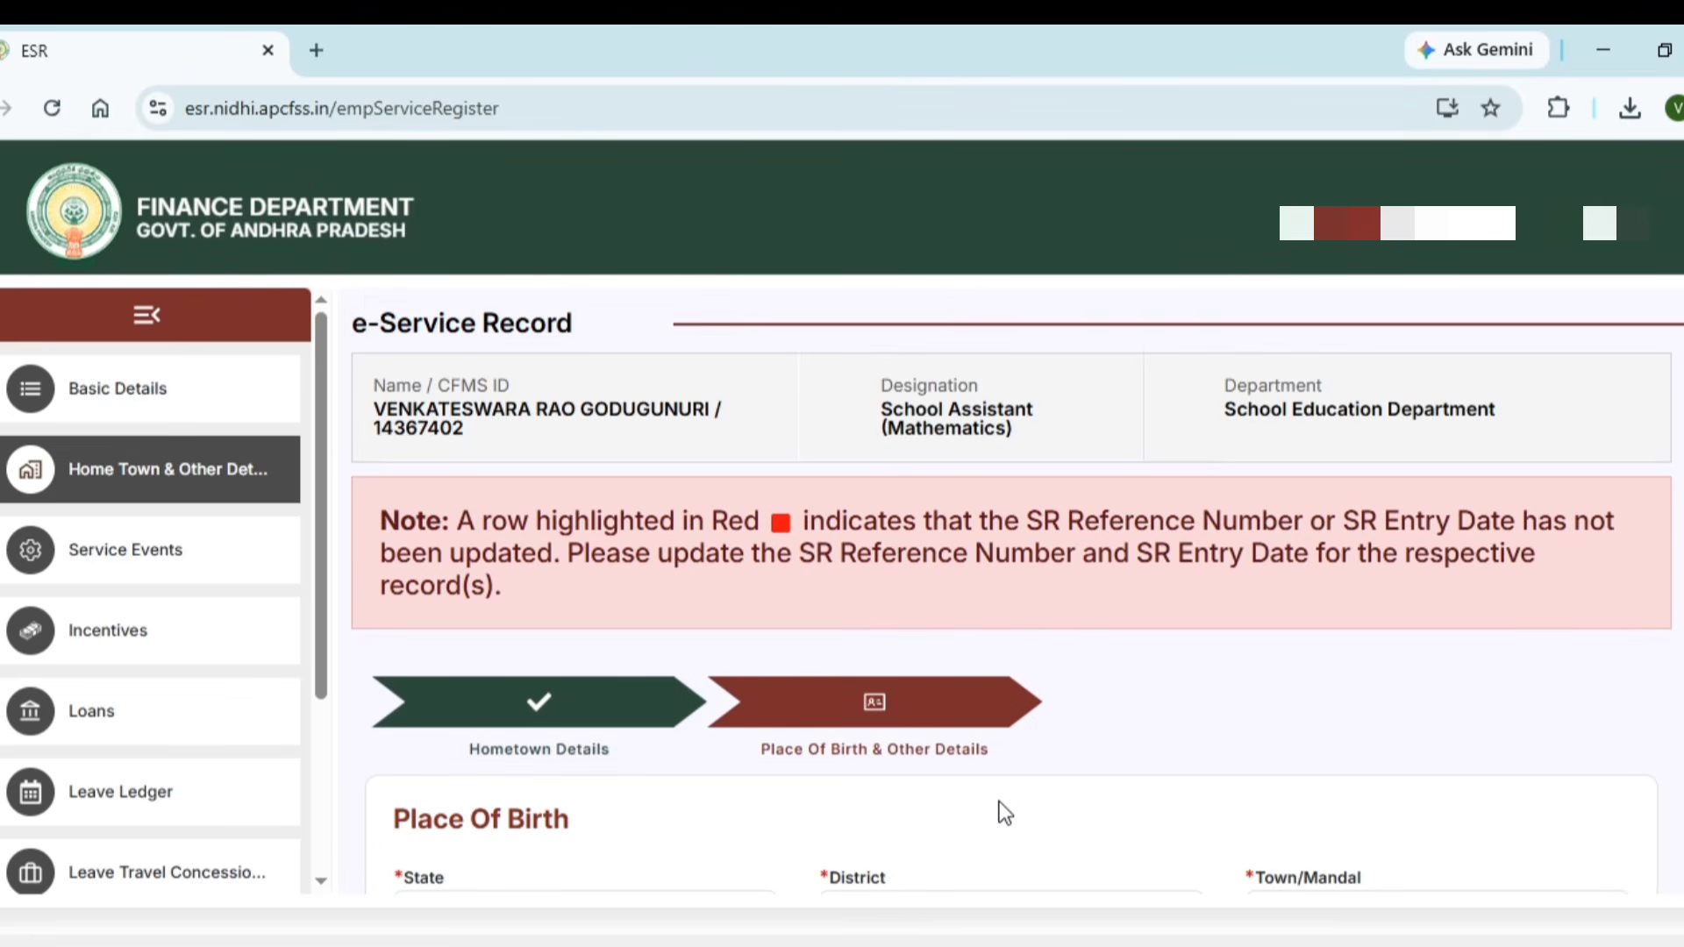
pyautogui.scroll(-5, 997, 800)
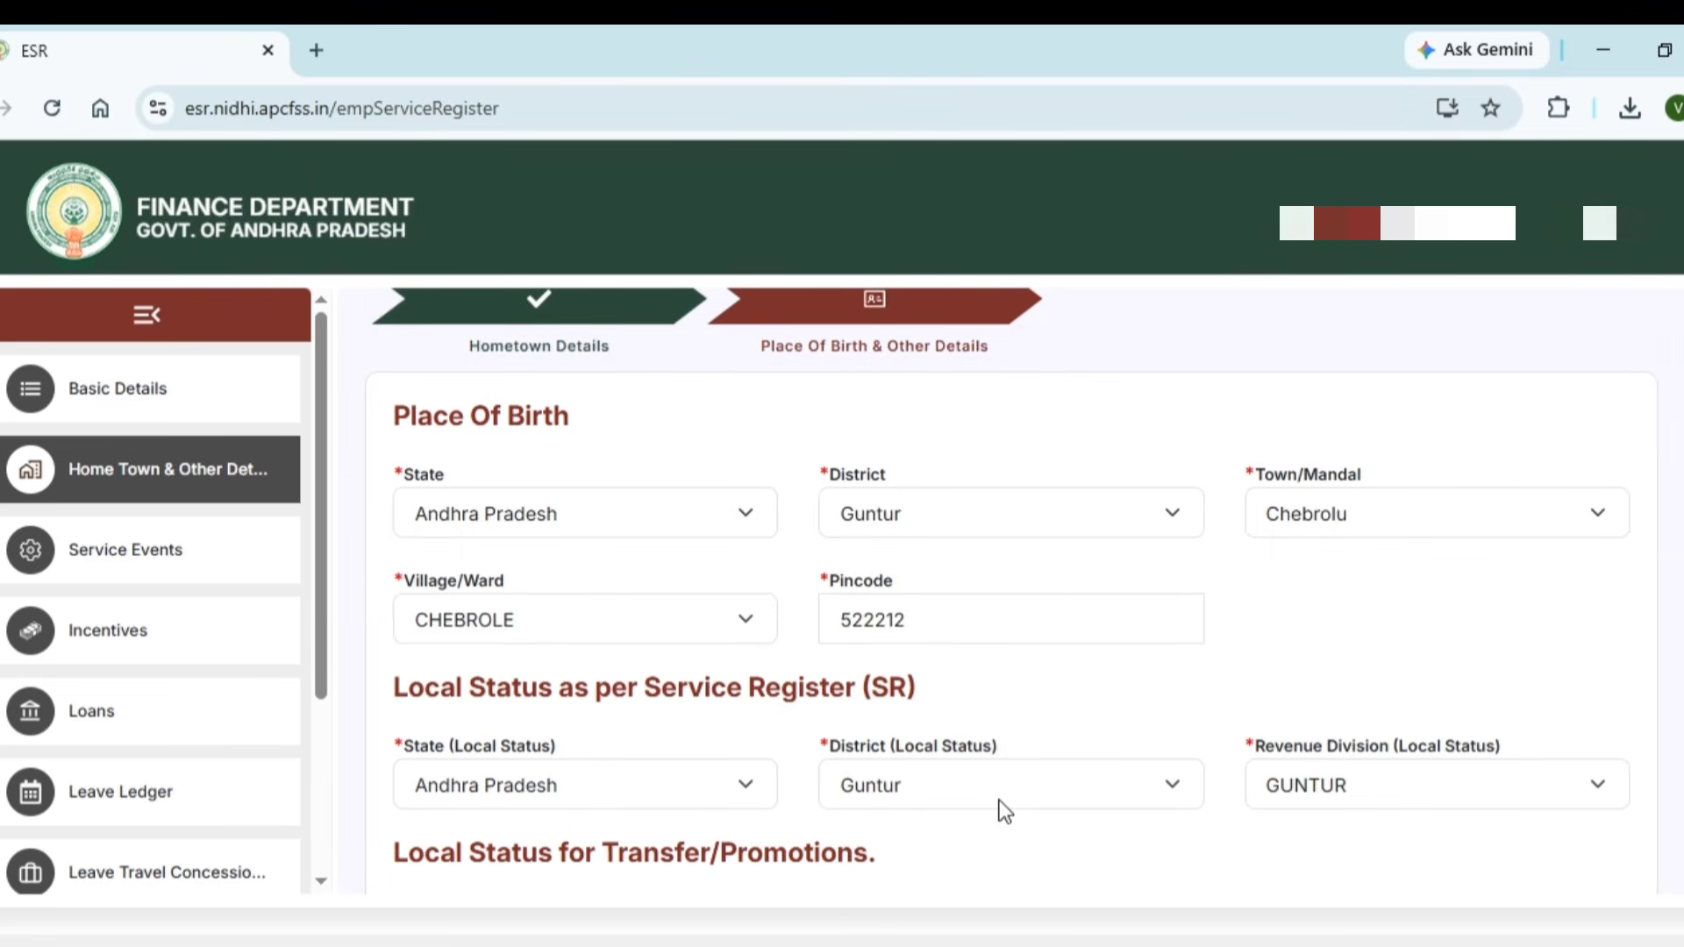